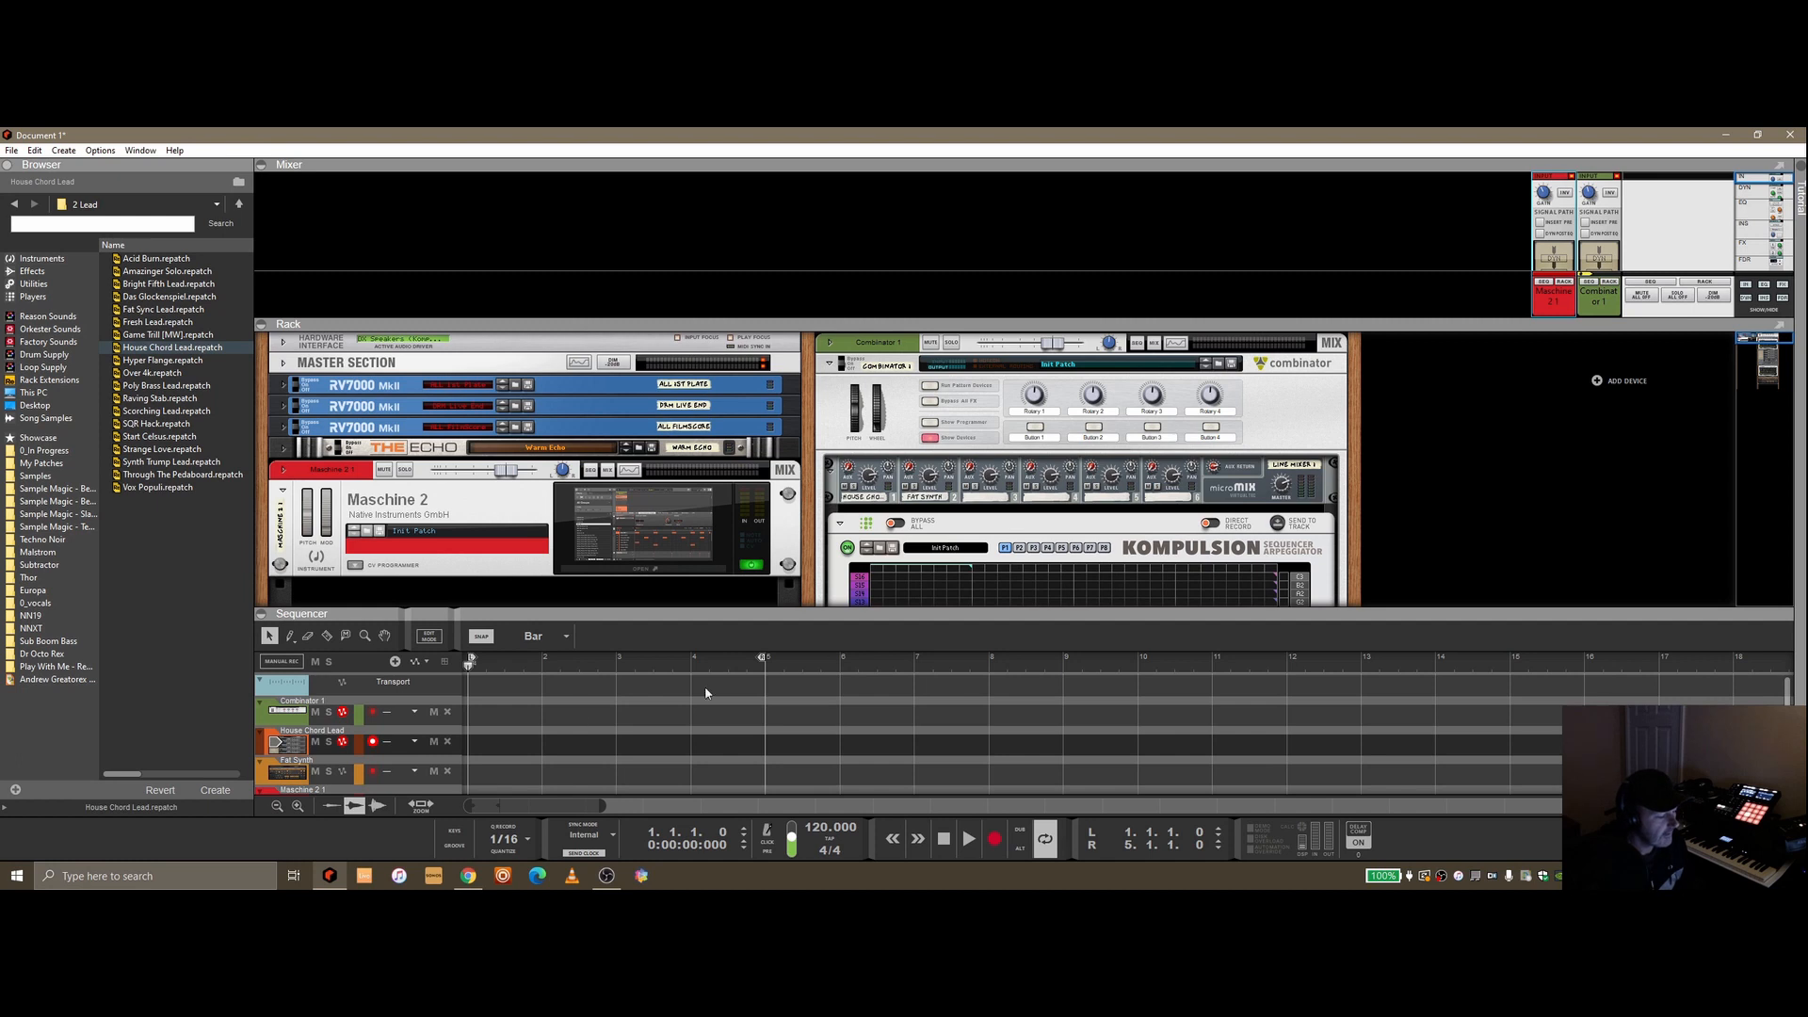
Play and stop the song, then enlarge the rack by collapsing the sequencer and mixer areas
left_click(968, 845)
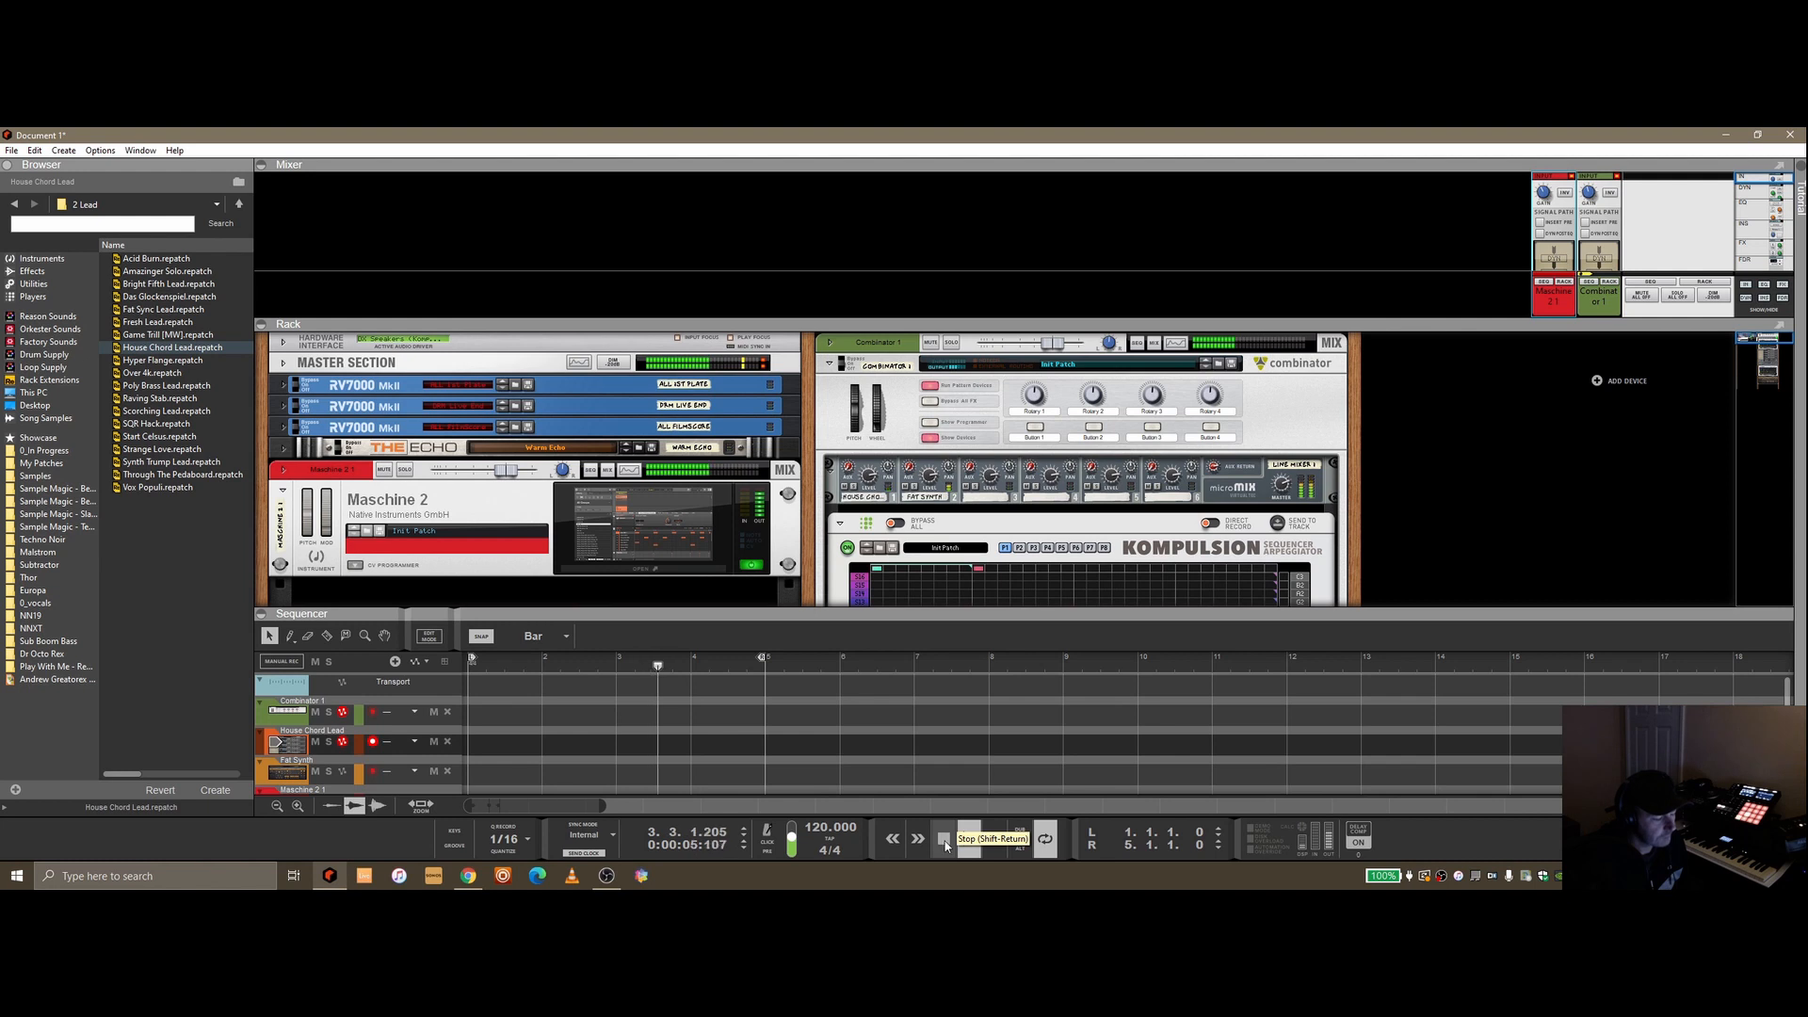
left_click(945, 842)
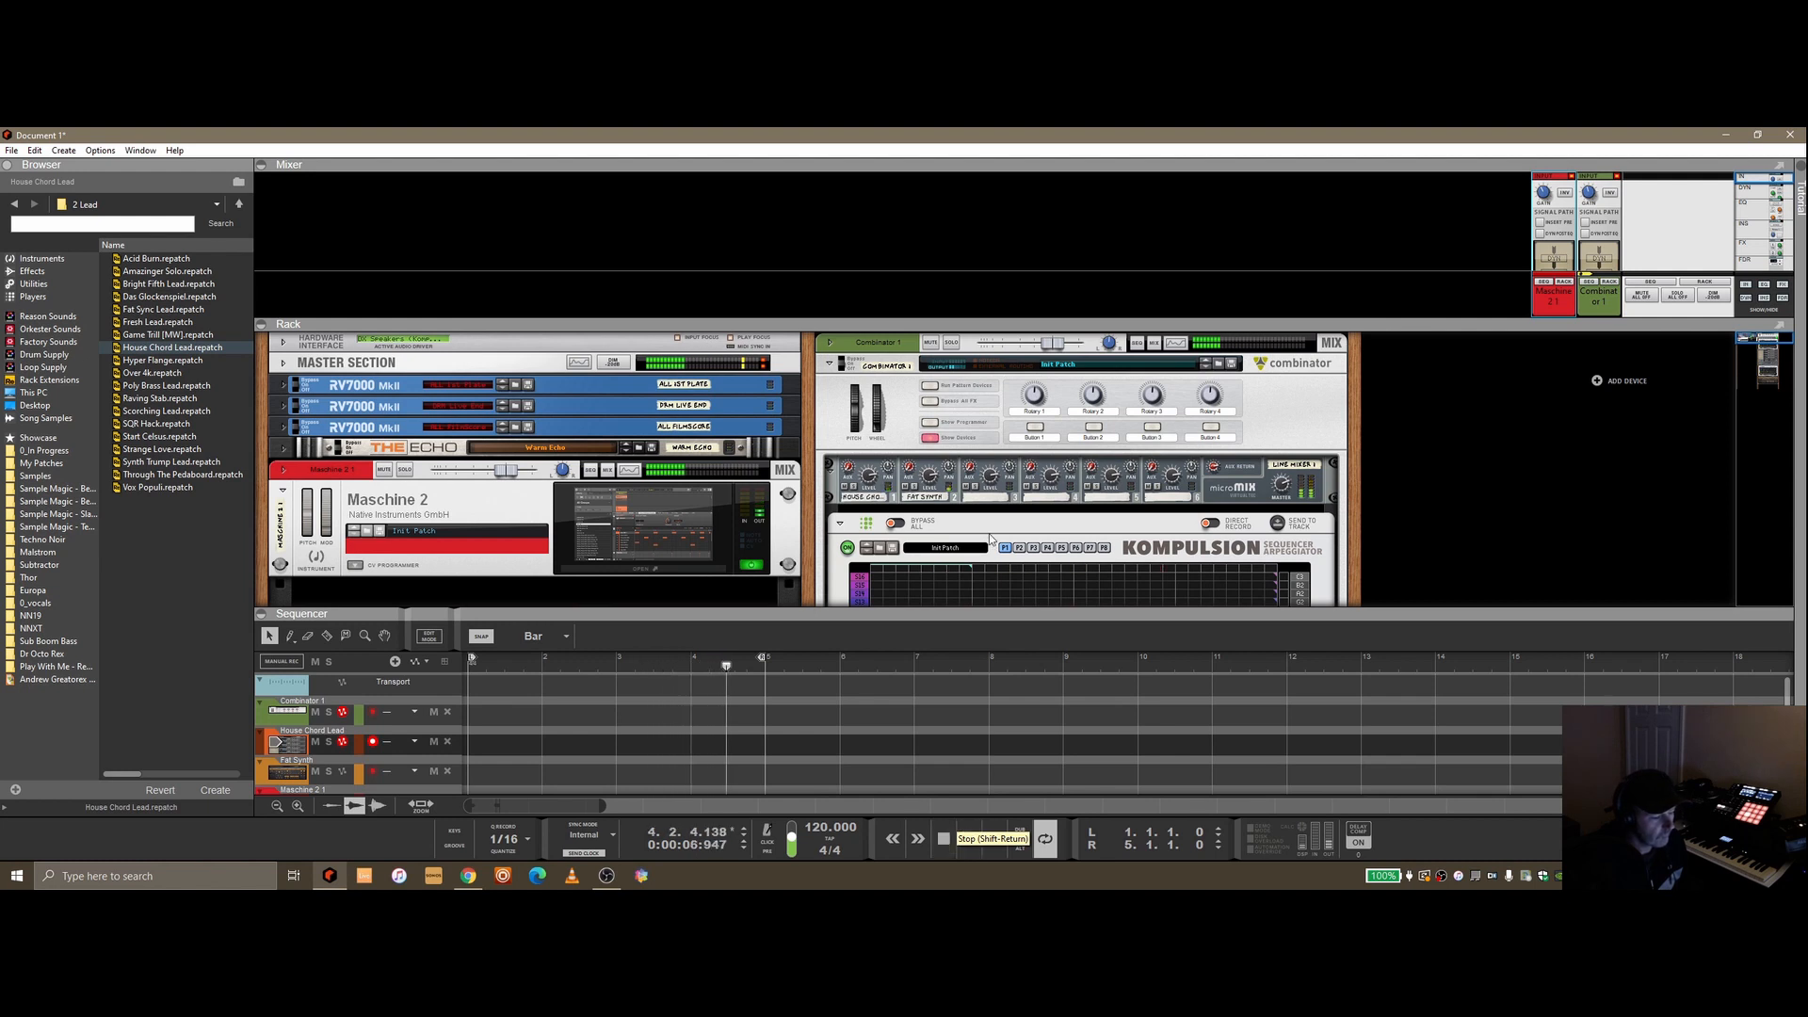
double_click(1094, 613)
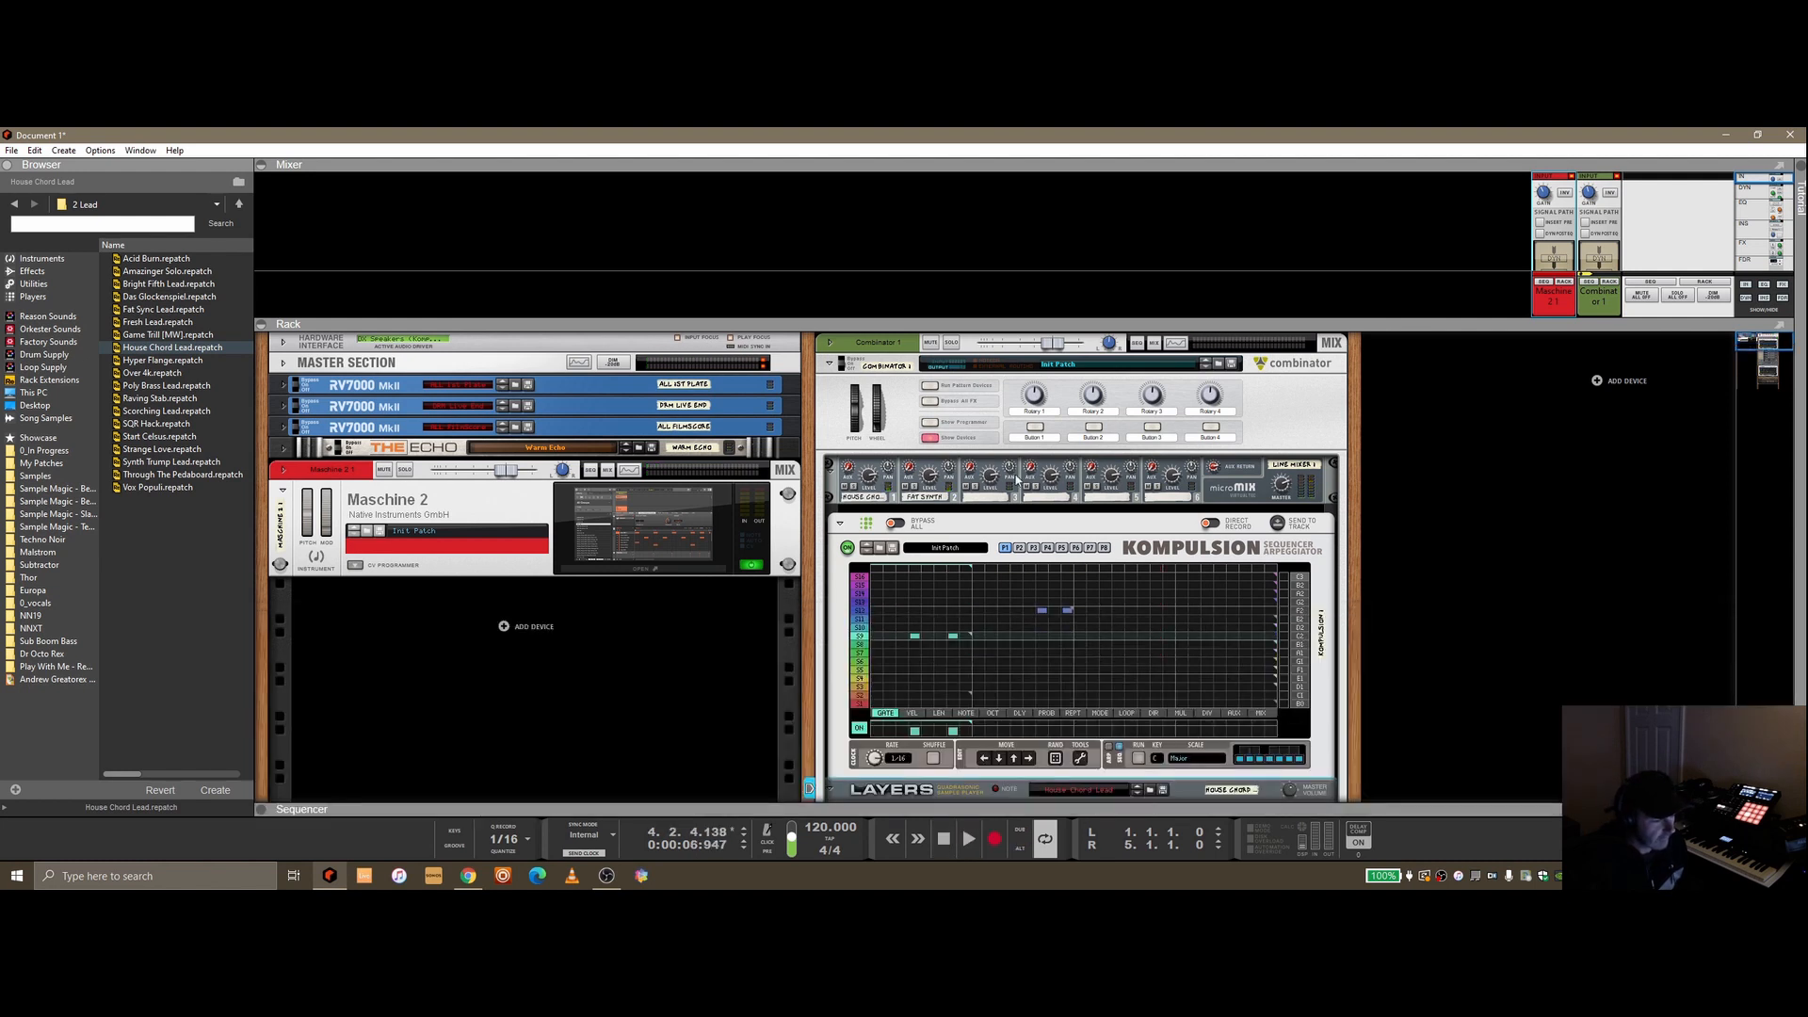
double_click(1042, 323)
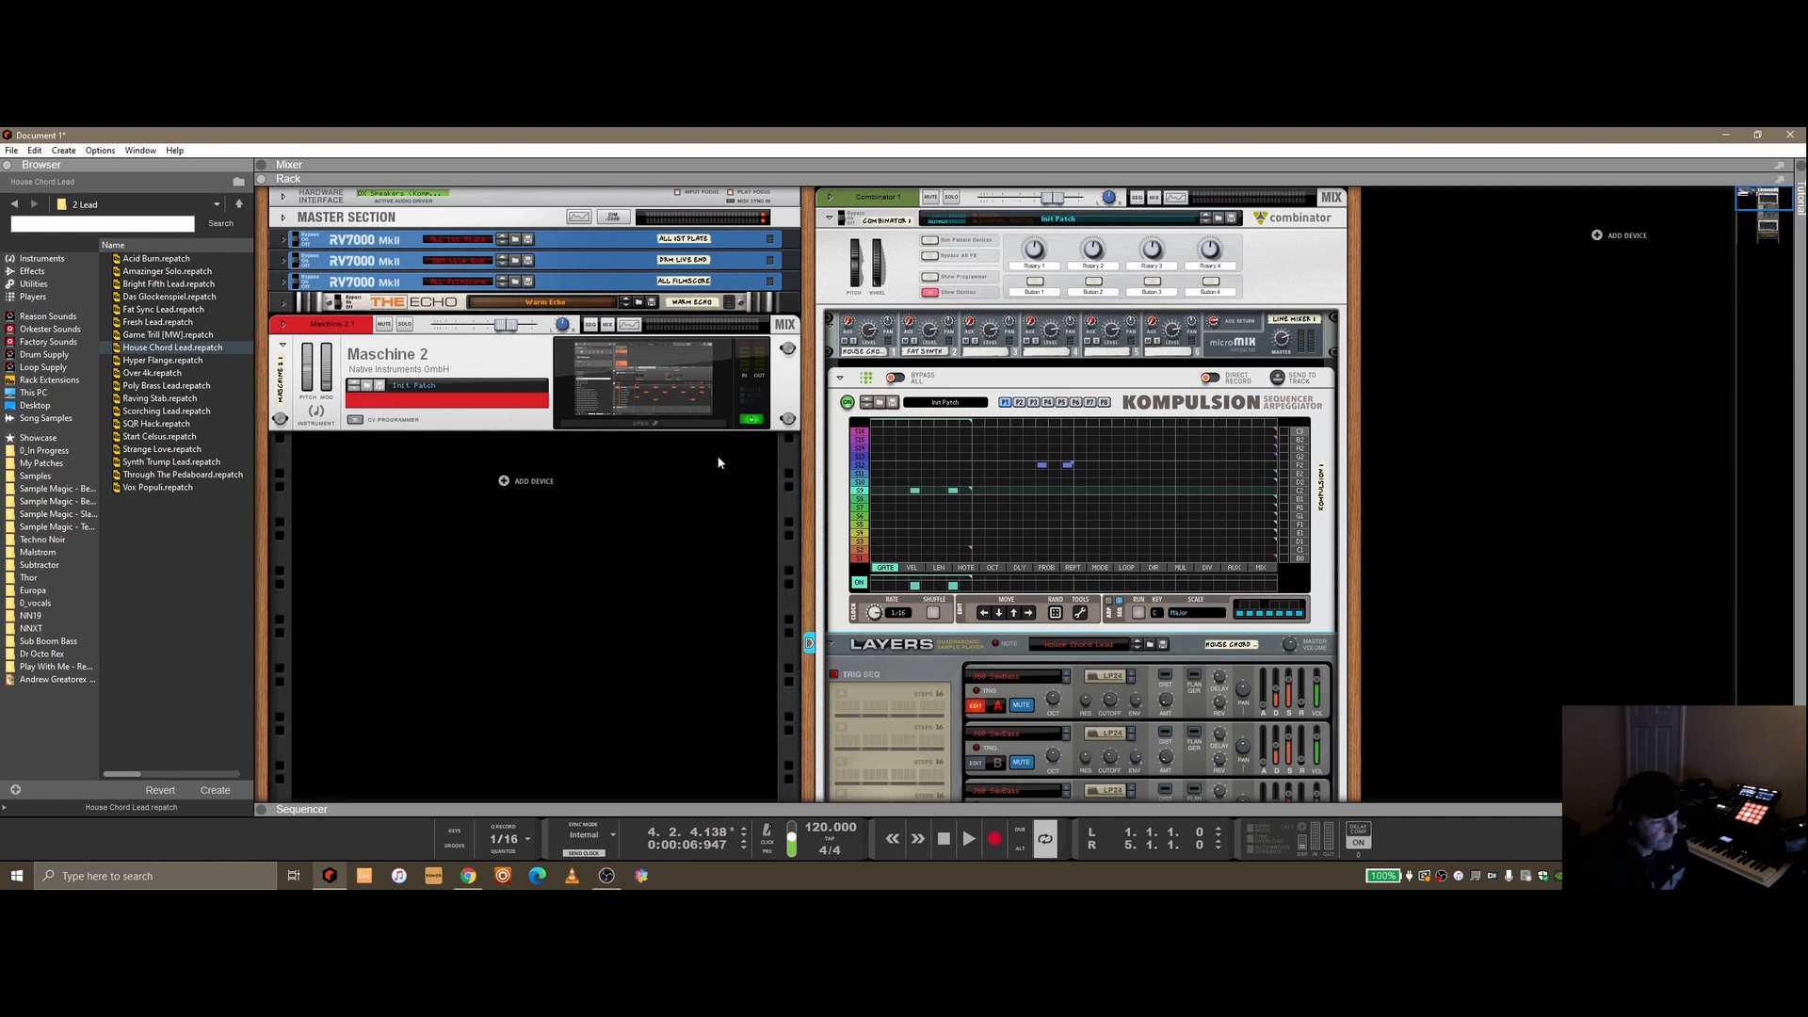
Fold the Kompulsion, Layers and Monotone devices inside the Combinator
left_click(841, 379)
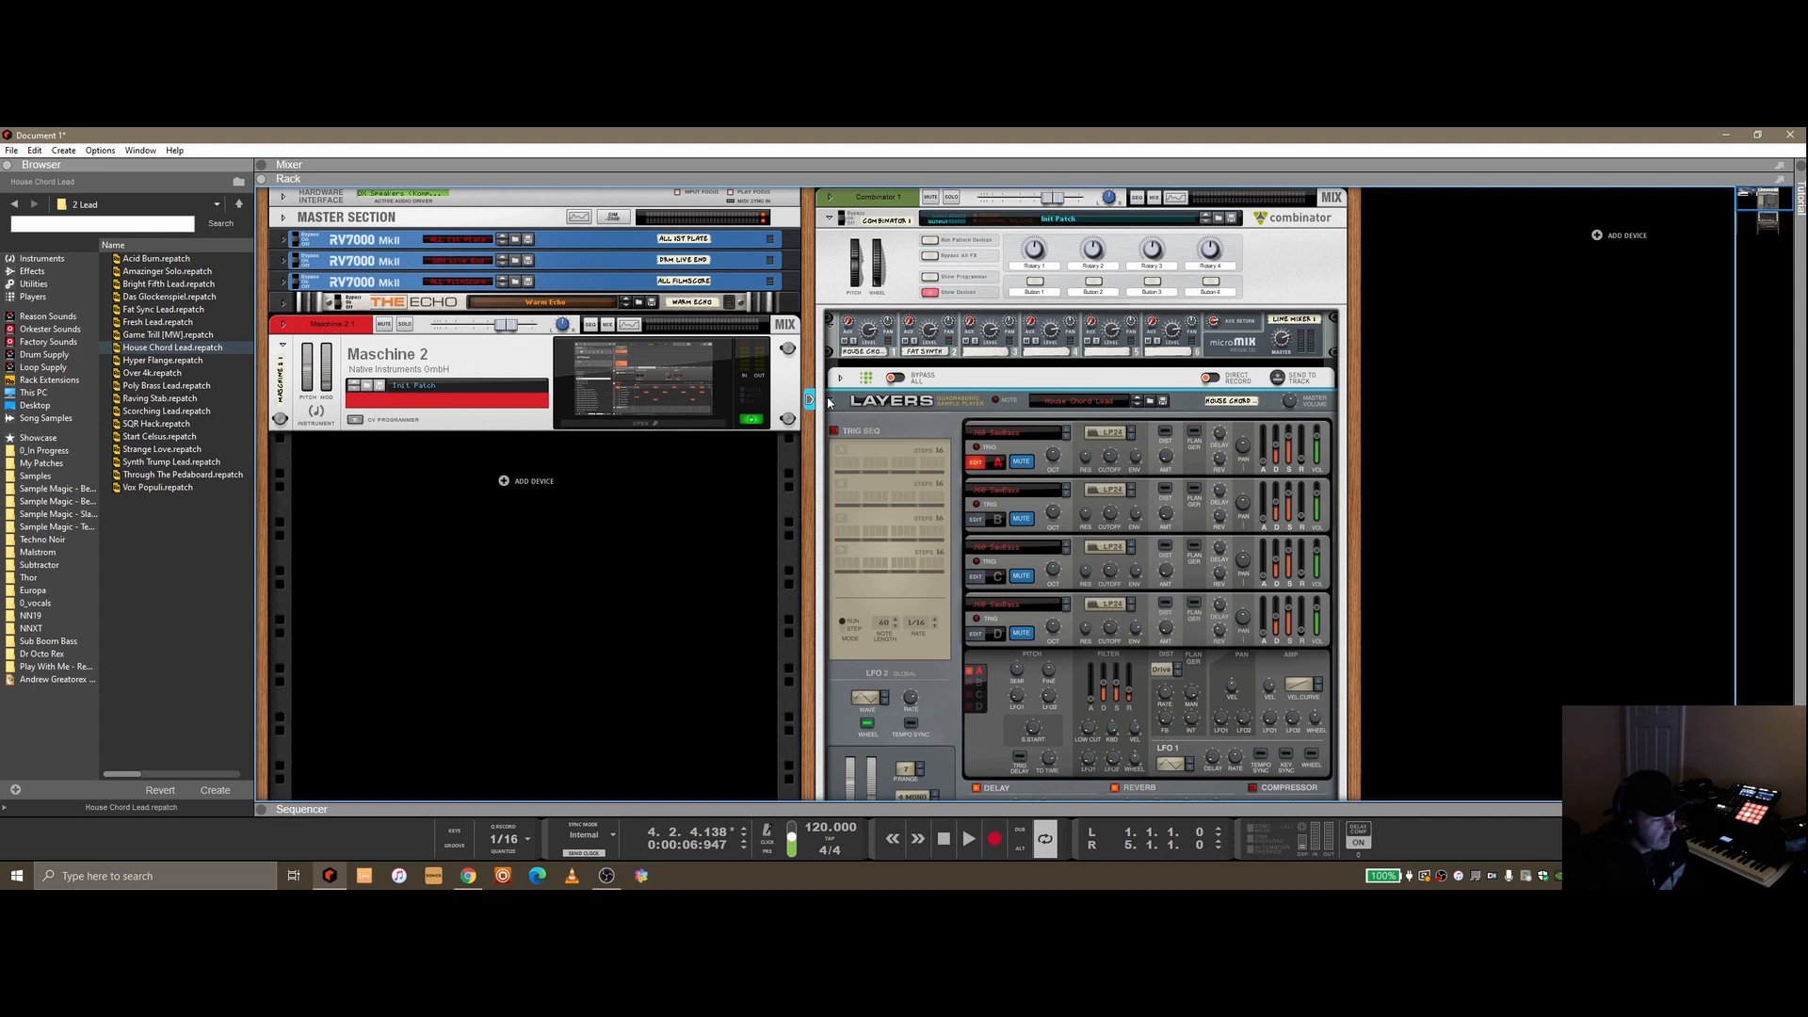
left_click(832, 403)
left_click(840, 431)
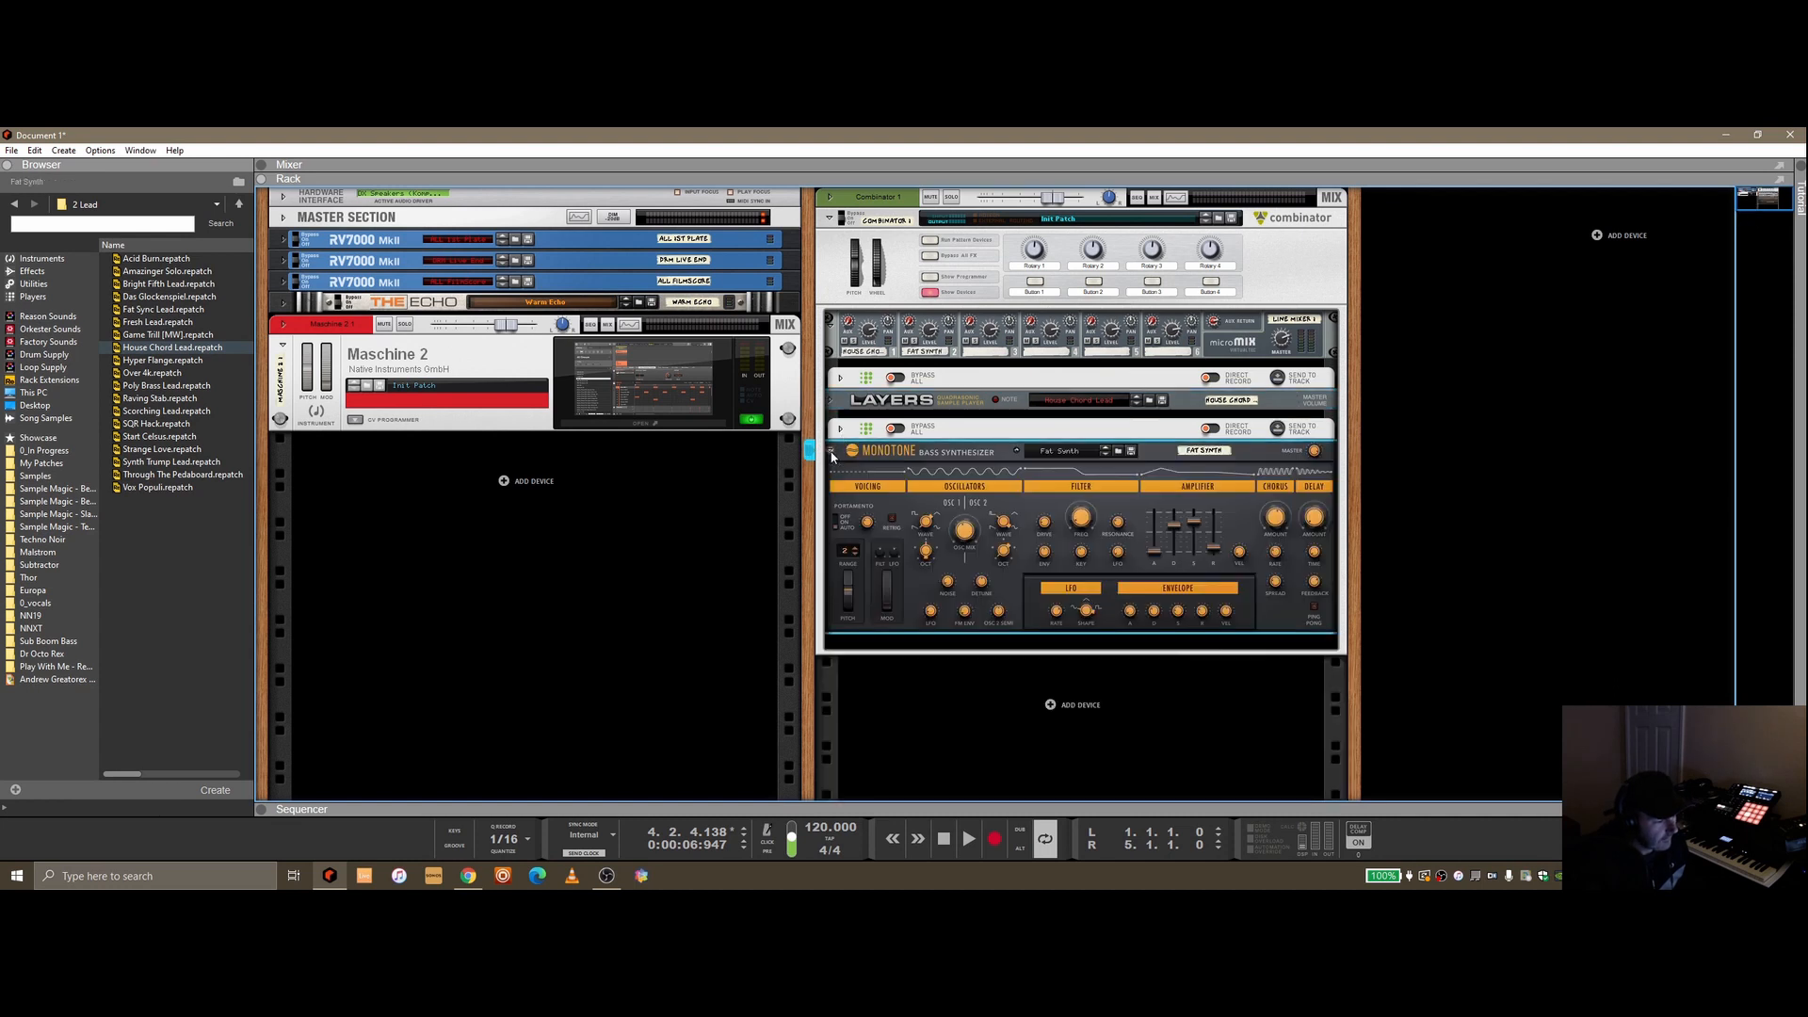
left_click(831, 450)
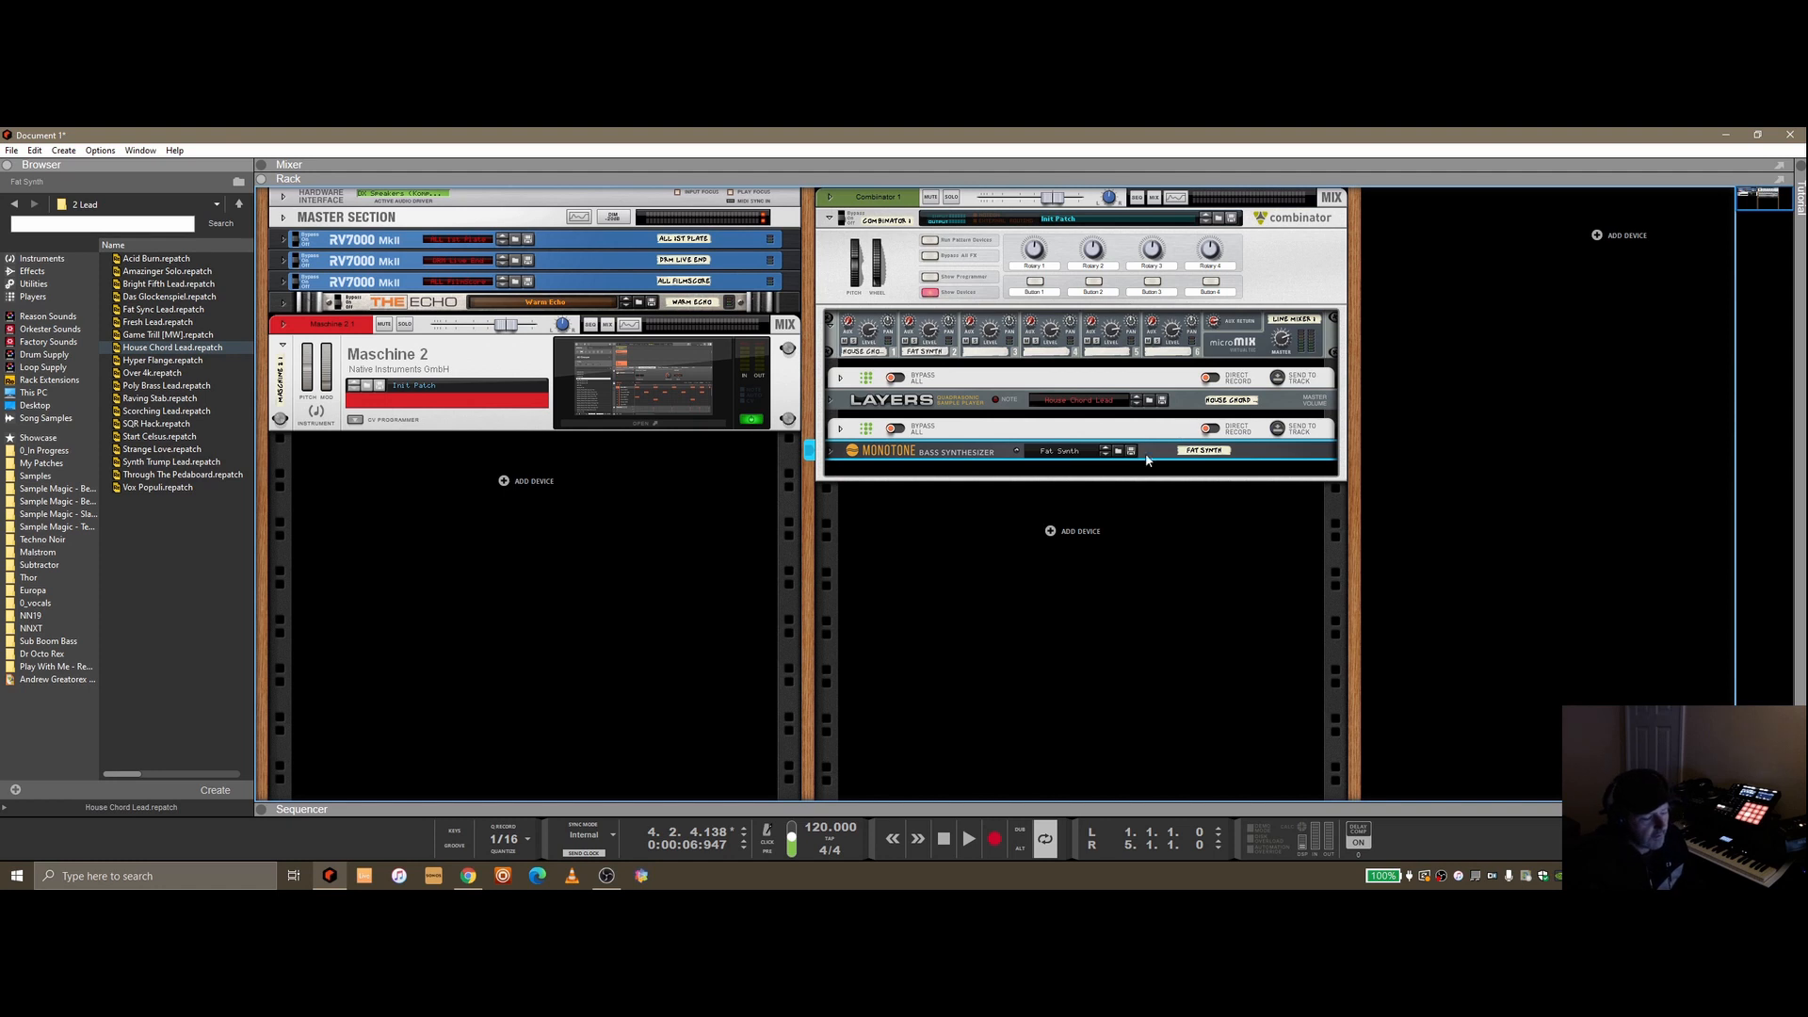
Flip the rack to its back and inspect the Combinator's cable routing, then flip it to the front again
key("Tab")
left_click(841, 403)
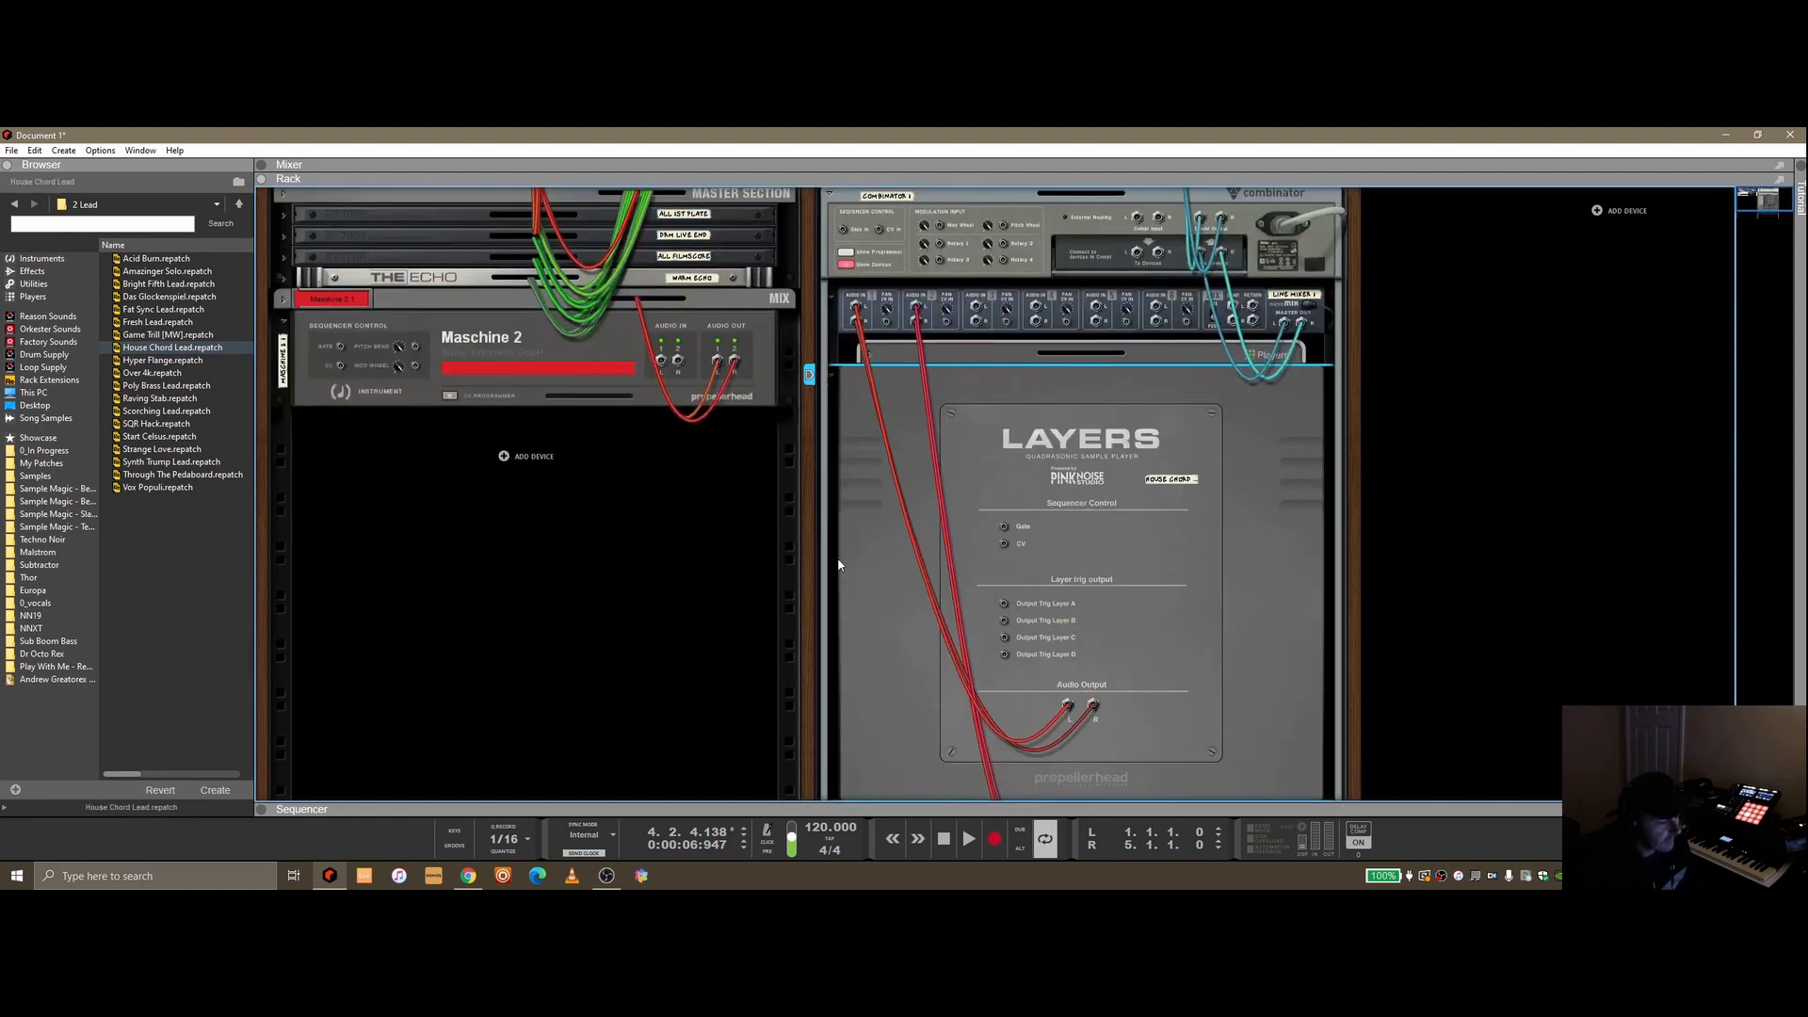
scroll(829, 568, "down", 2)
left_click(836, 674)
scroll(1066, 525, "up", 2)
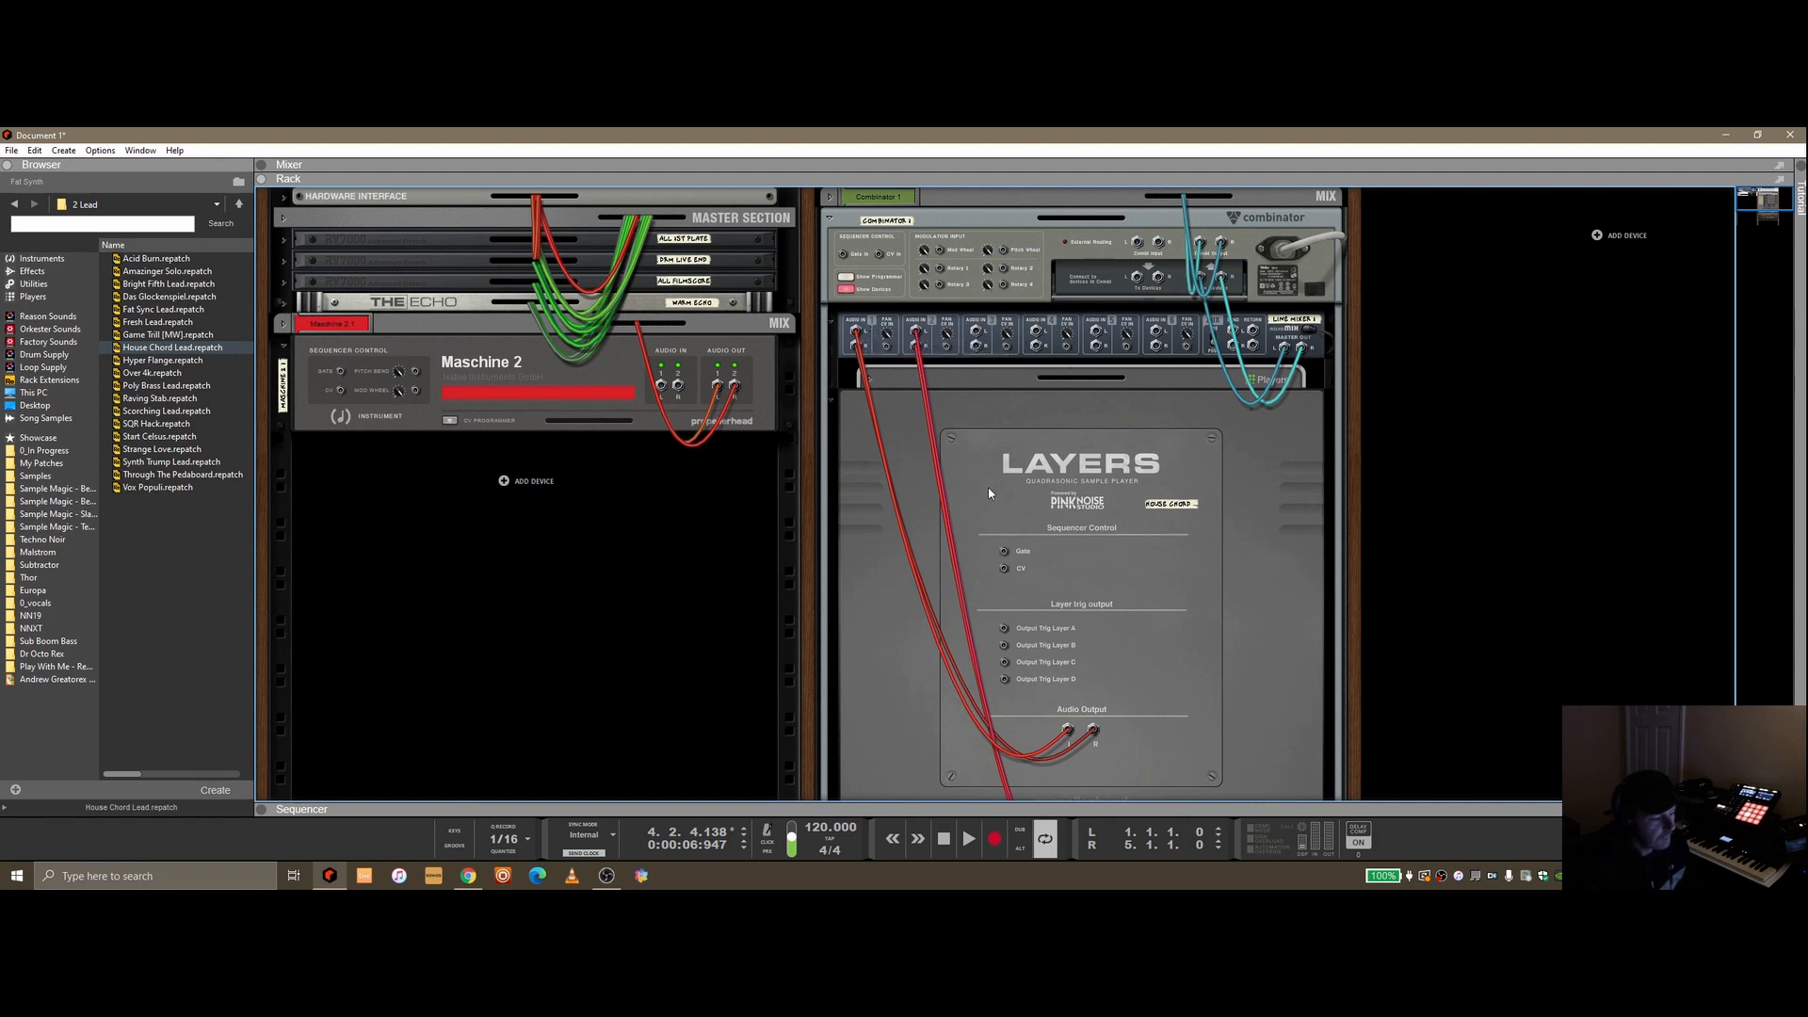
scroll(1055, 580, "down", 5)
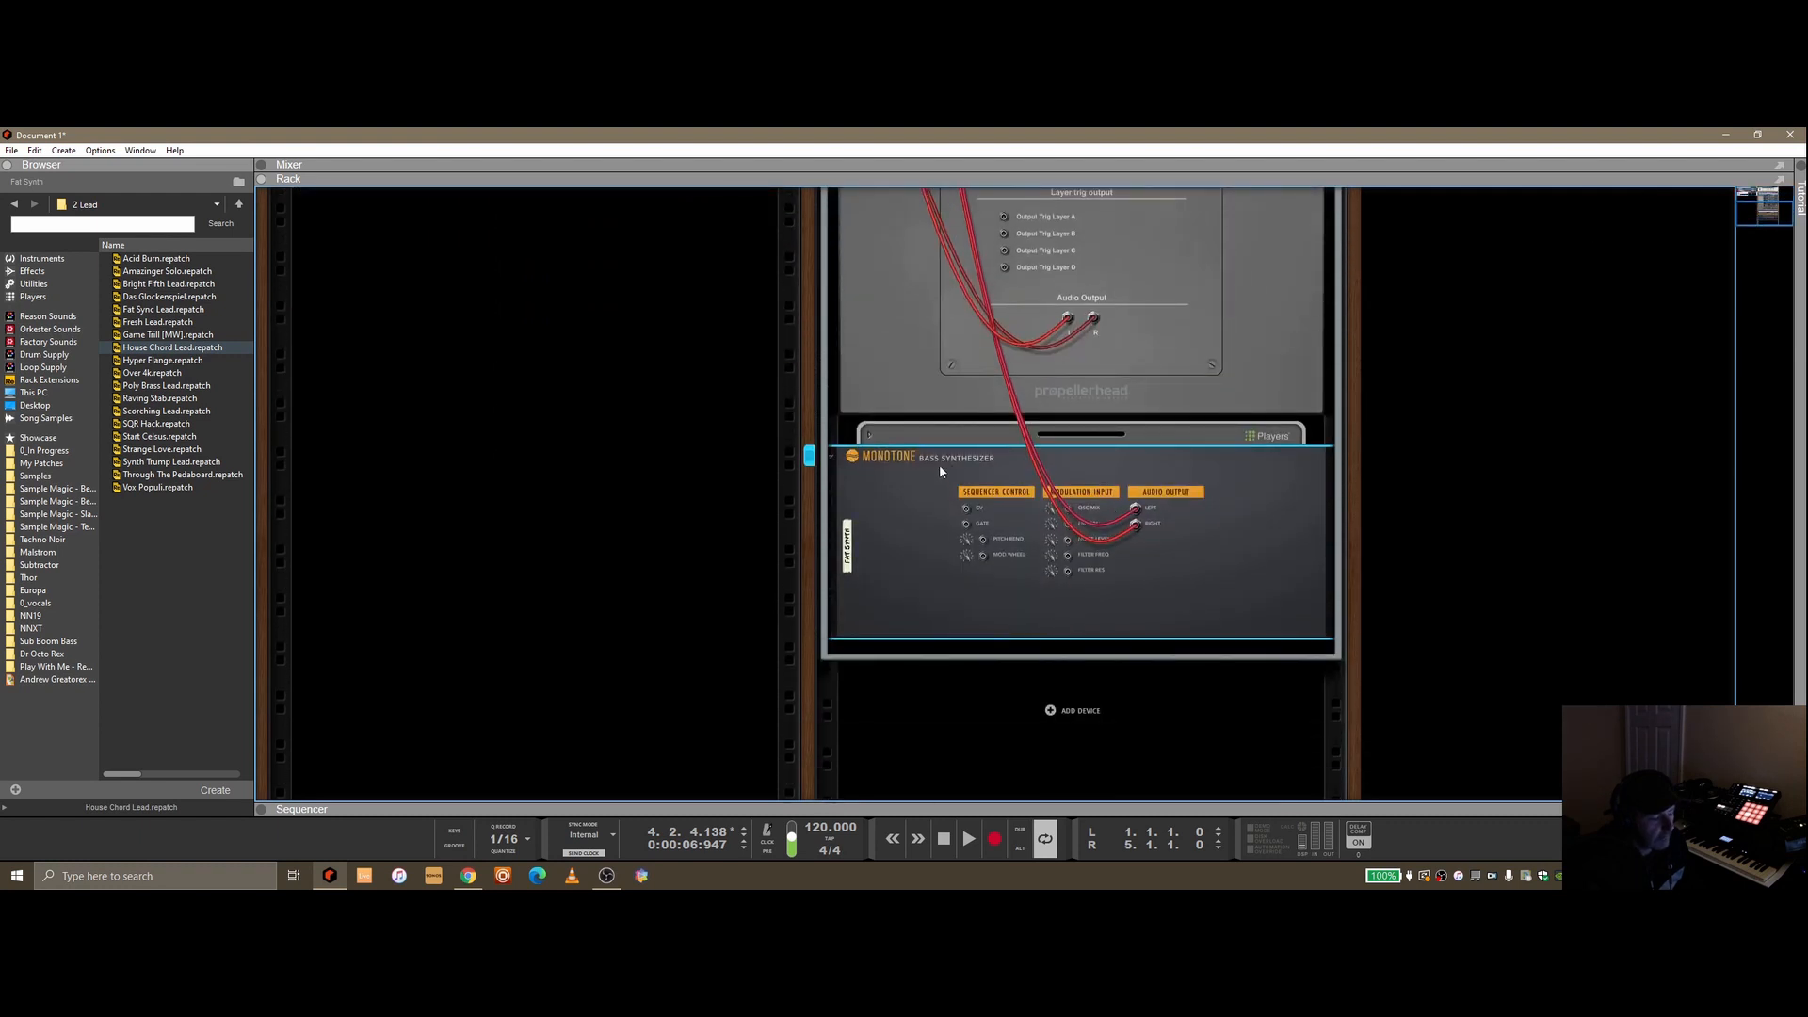
scroll(946, 492, "up", 5)
key("Tab")
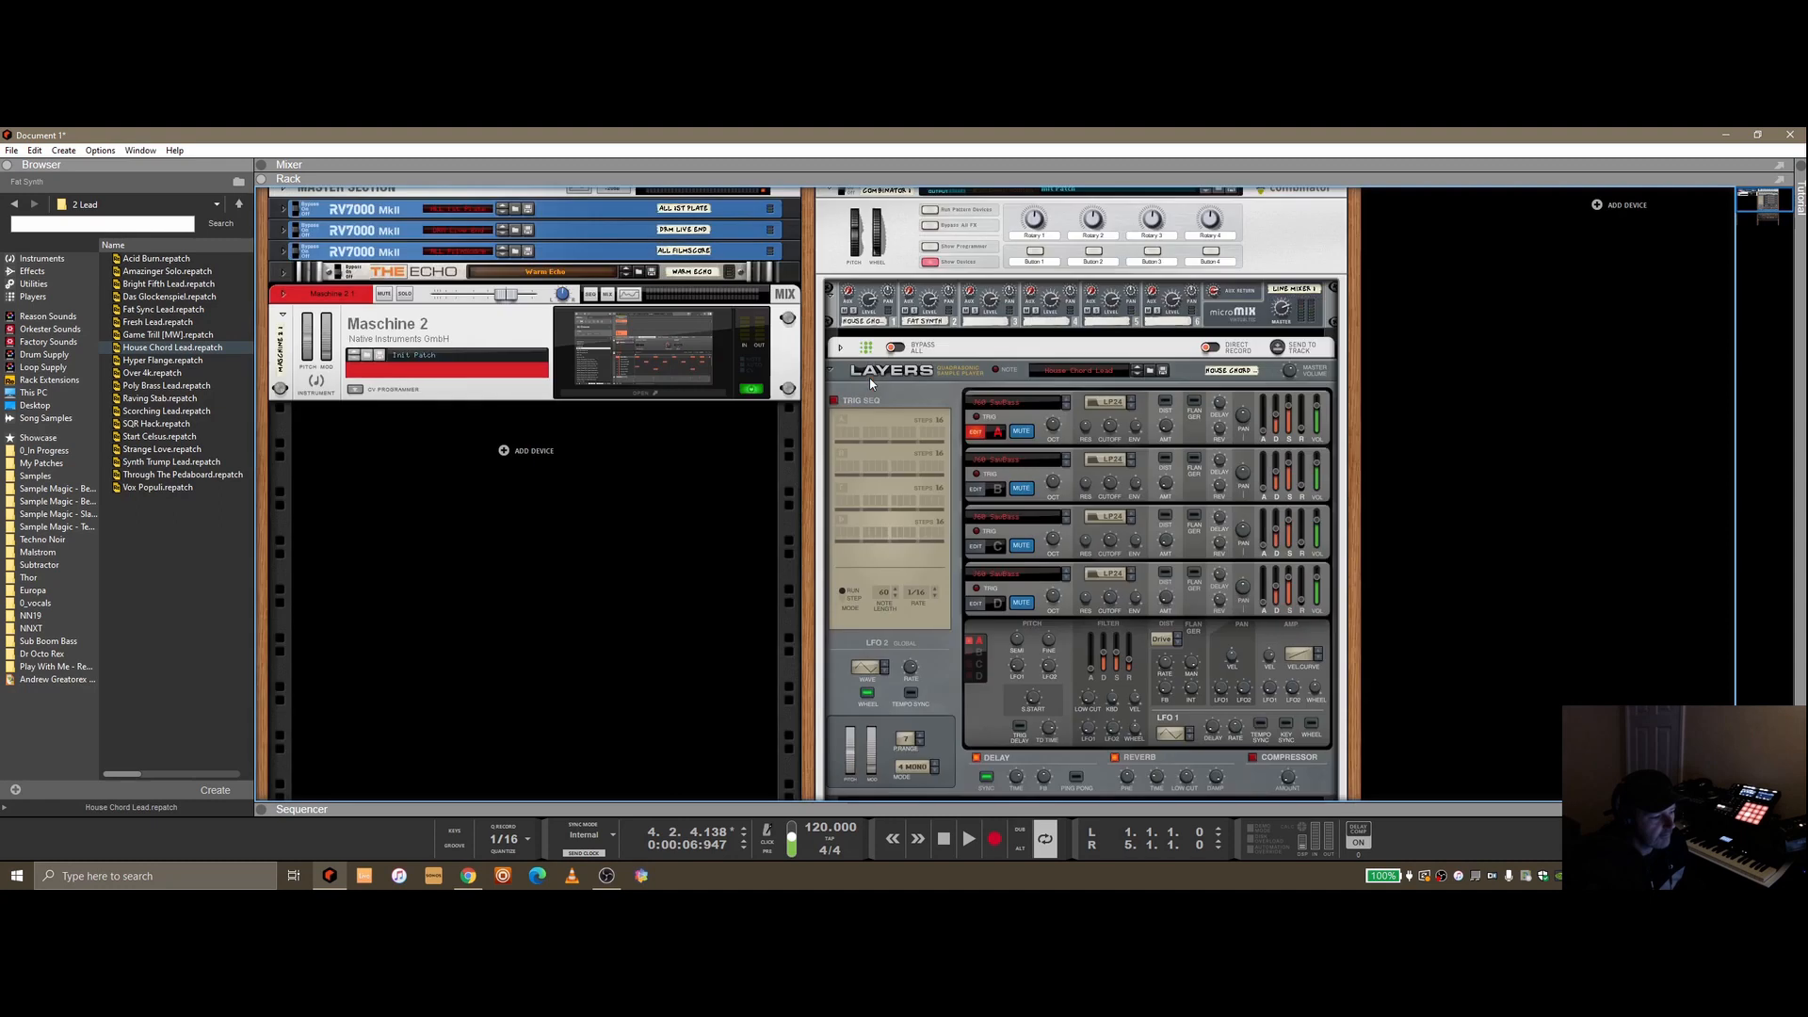
Browse the Players devices and unfold both Kompulsion arpeggiators and the Monotone synth in the Combinator
left_click(831, 370)
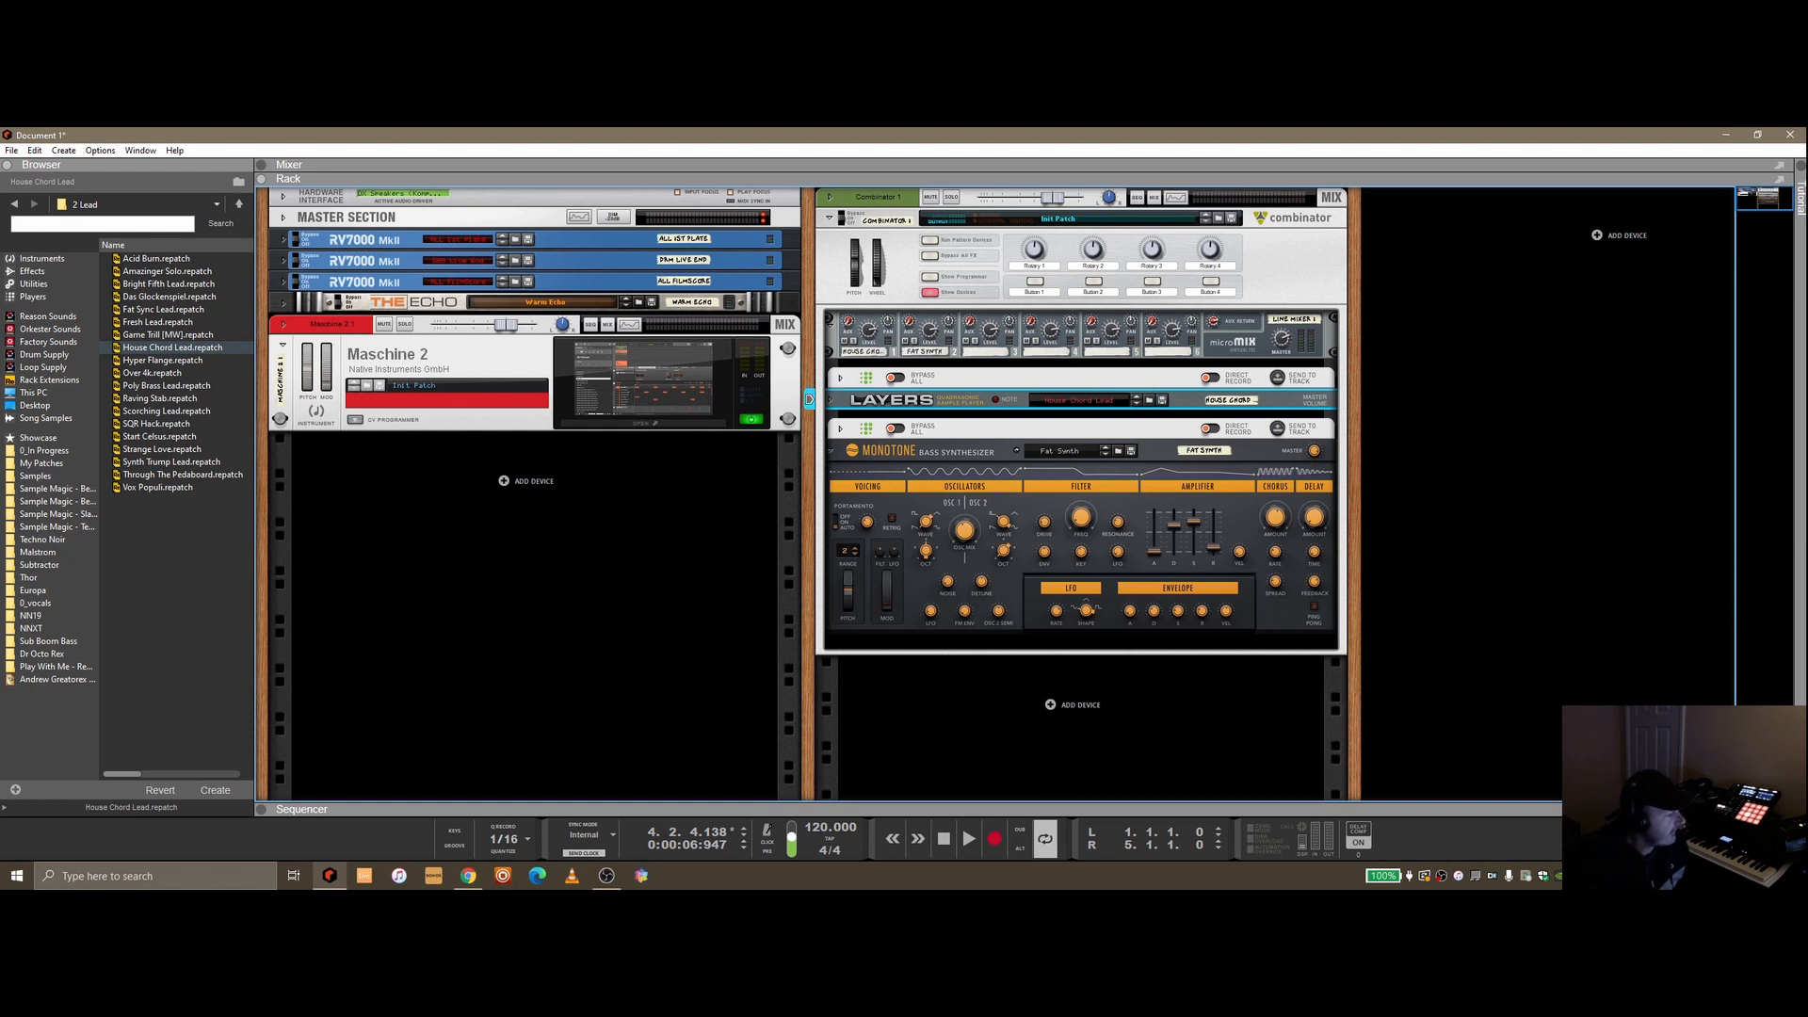
left_click(33, 297)
scroll(211, 584, "down", 1)
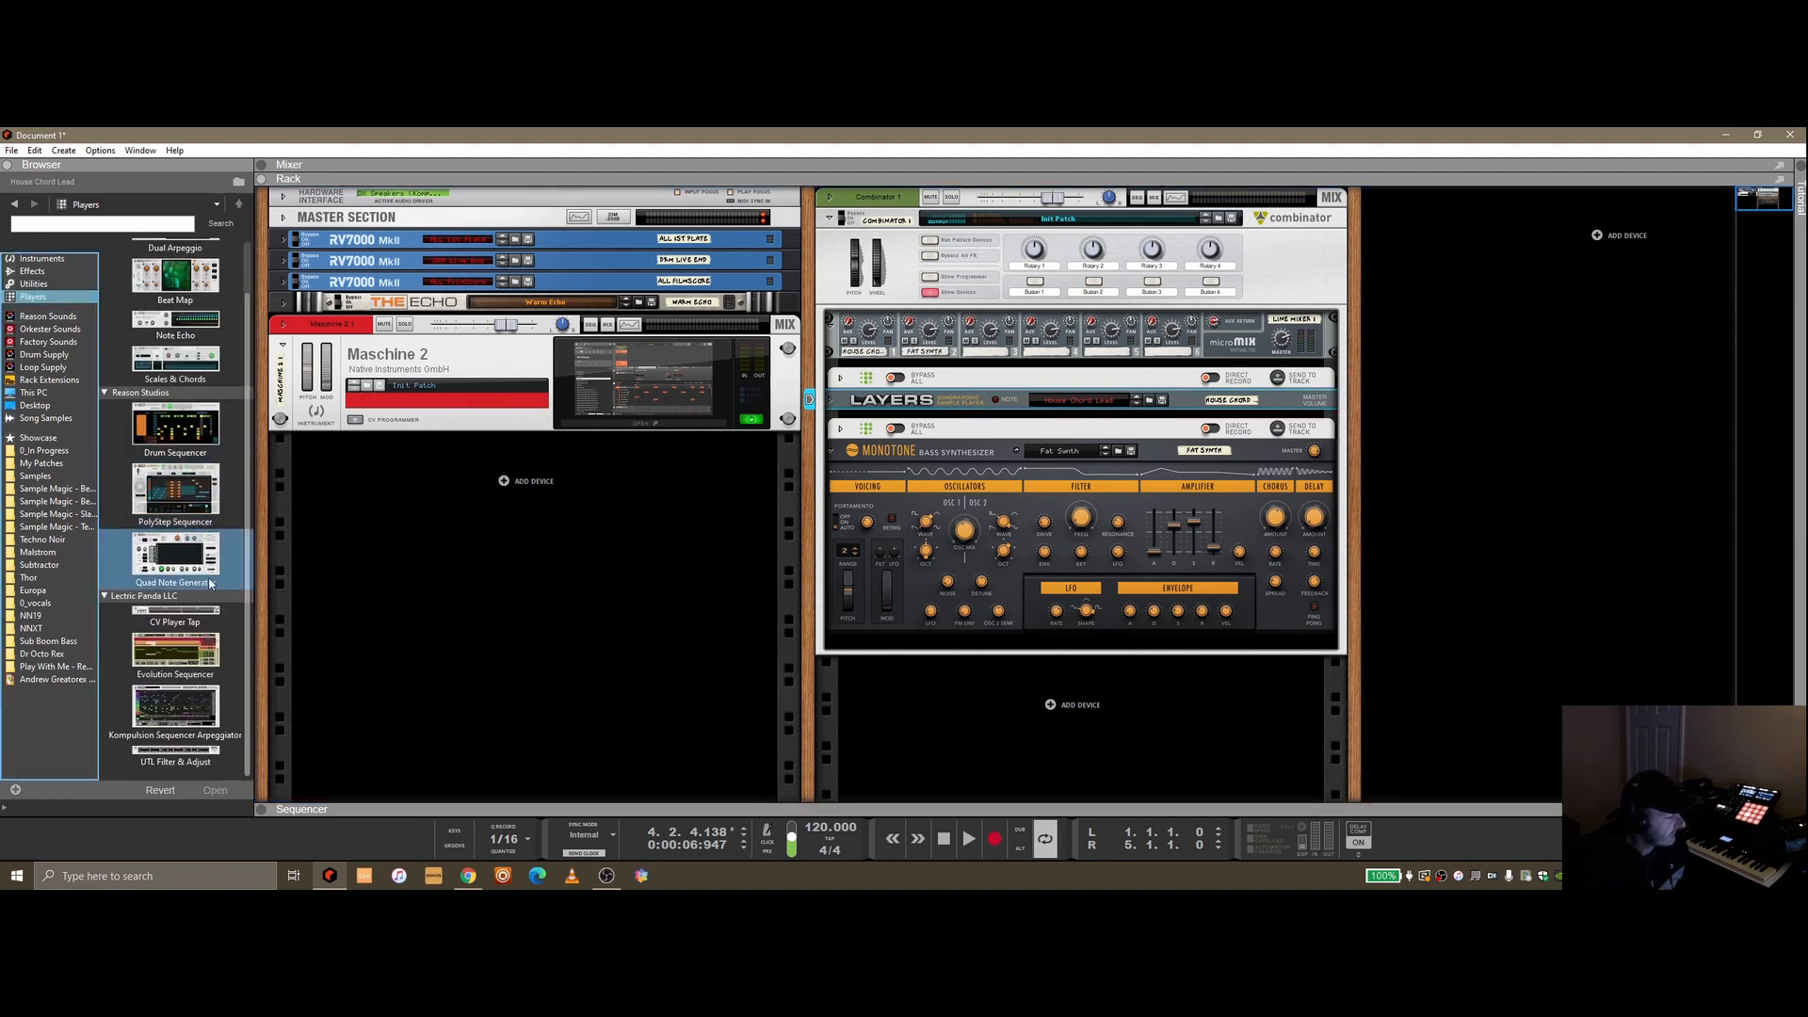
left_click(203, 692)
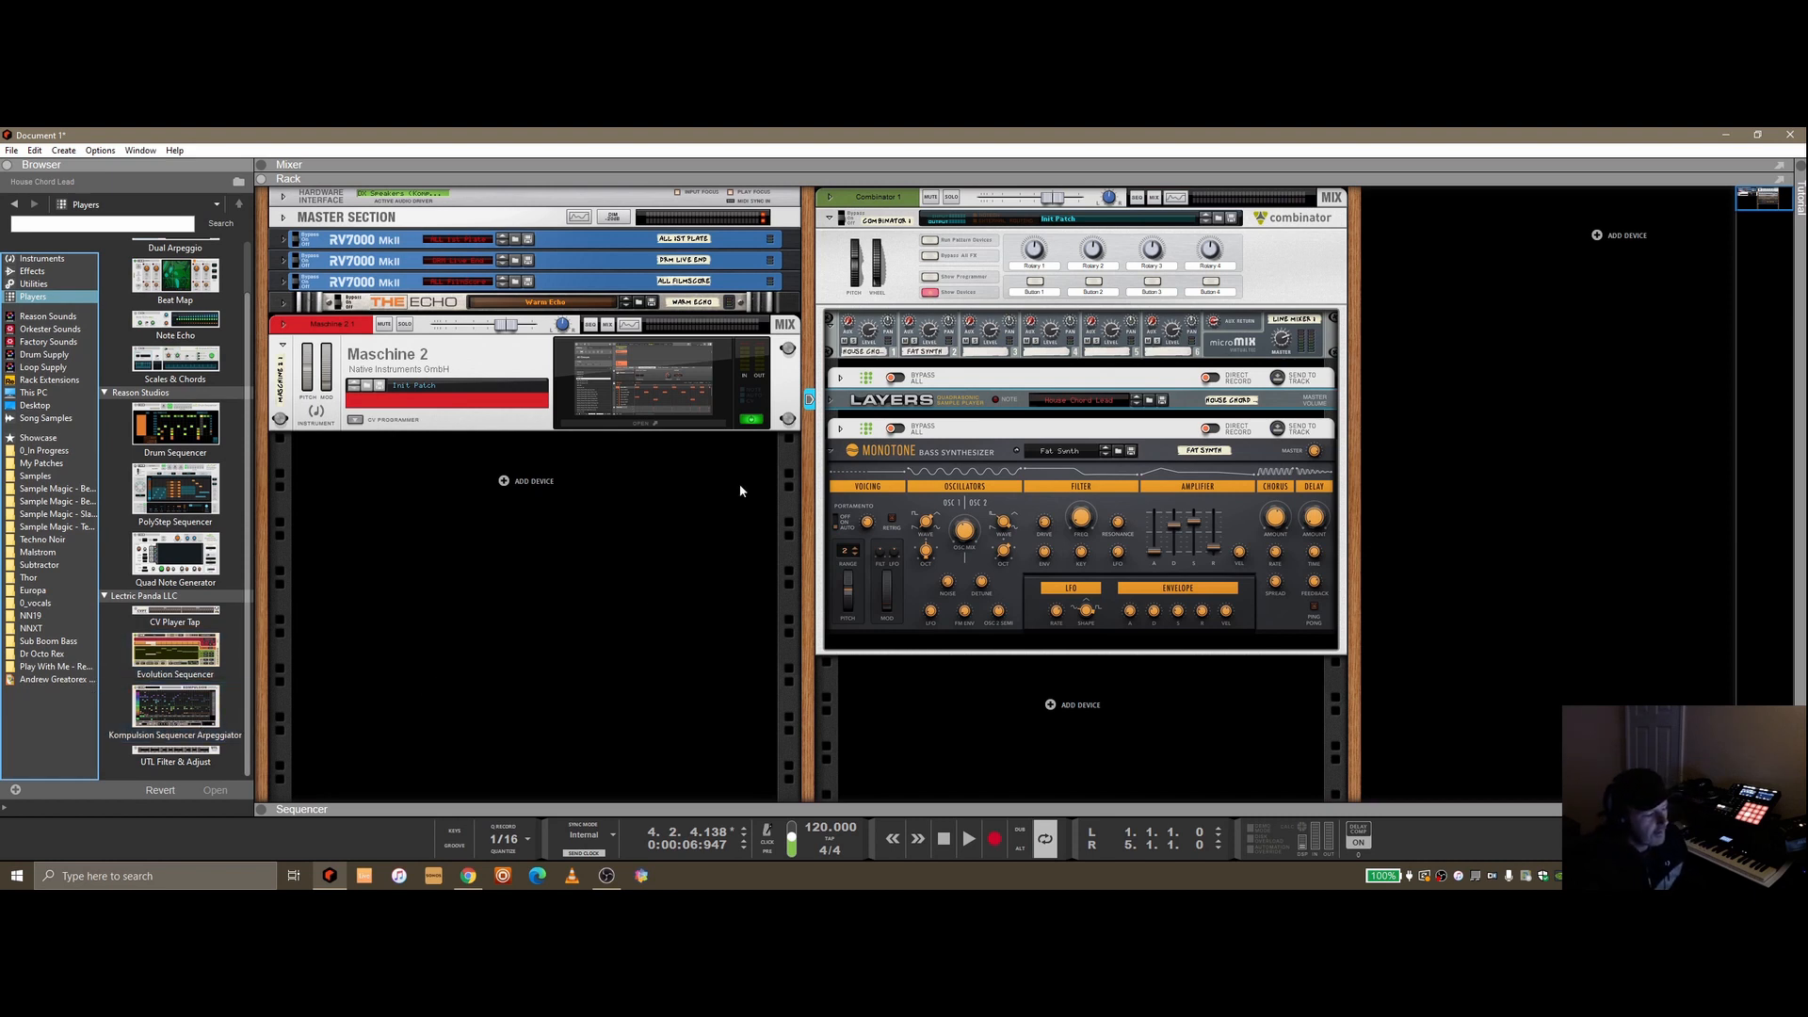
left_click(829, 400)
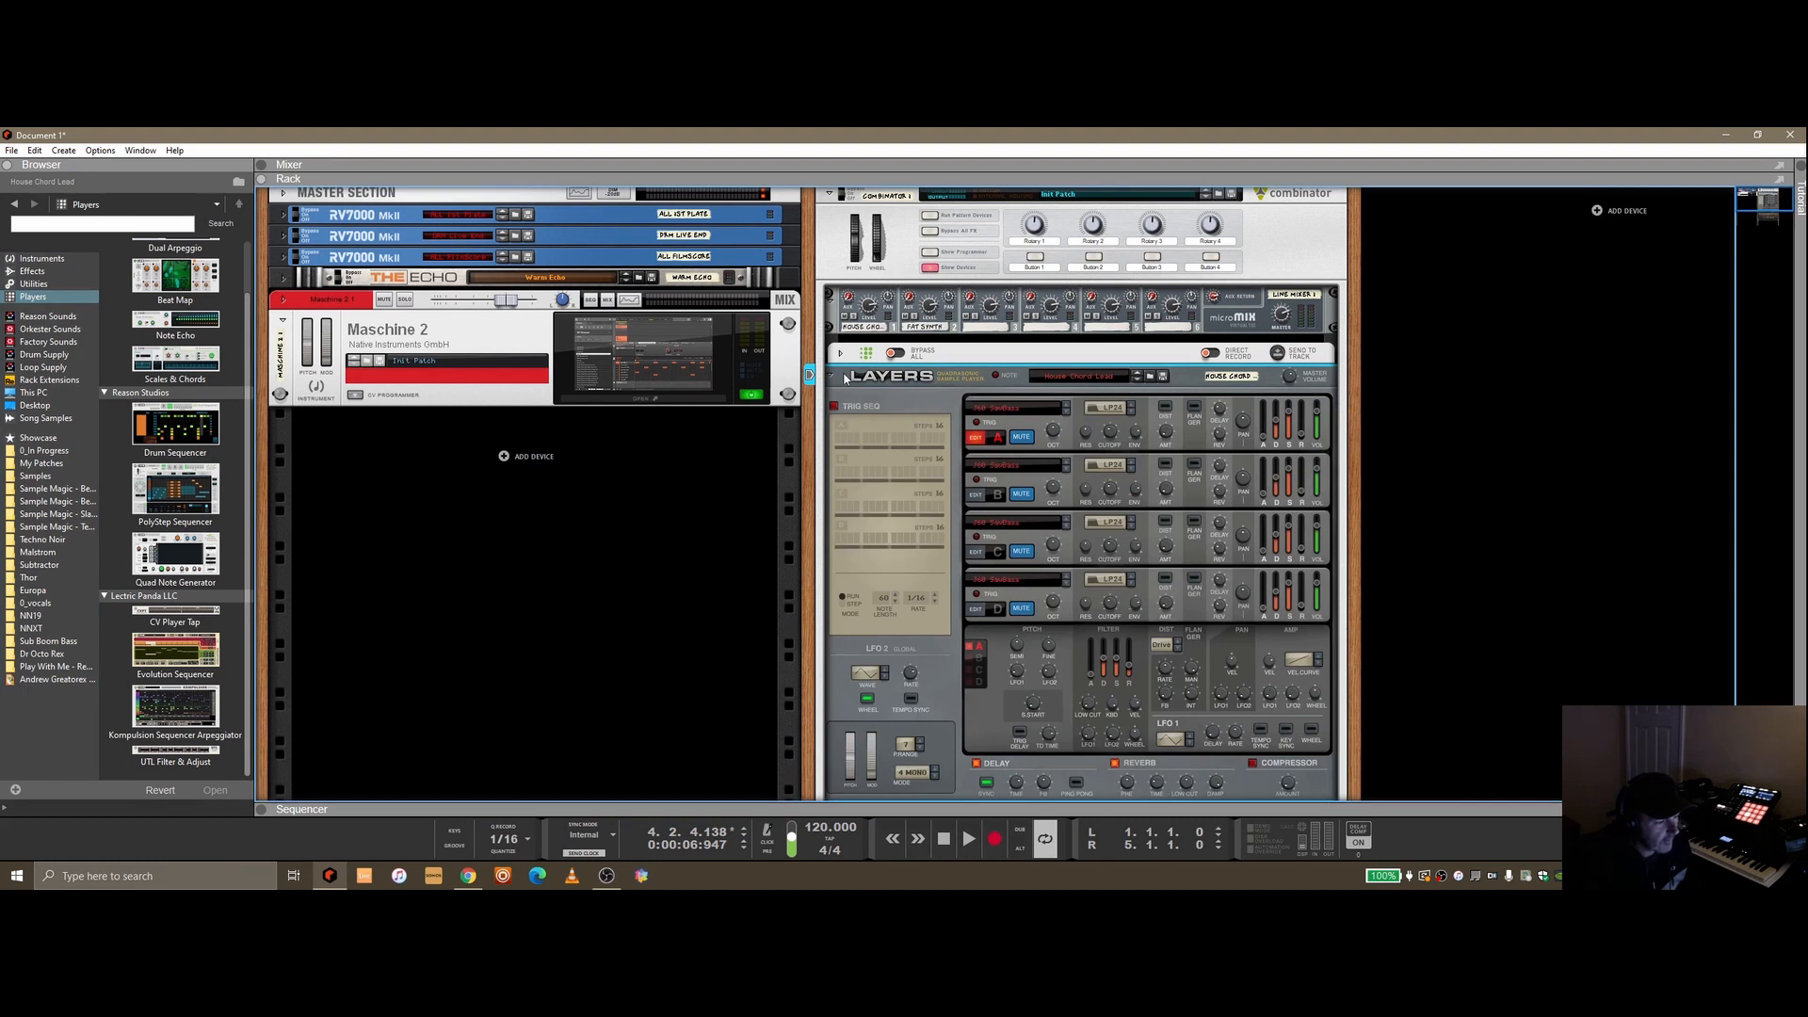
left_click(841, 353)
scroll(867, 509, "down", 3)
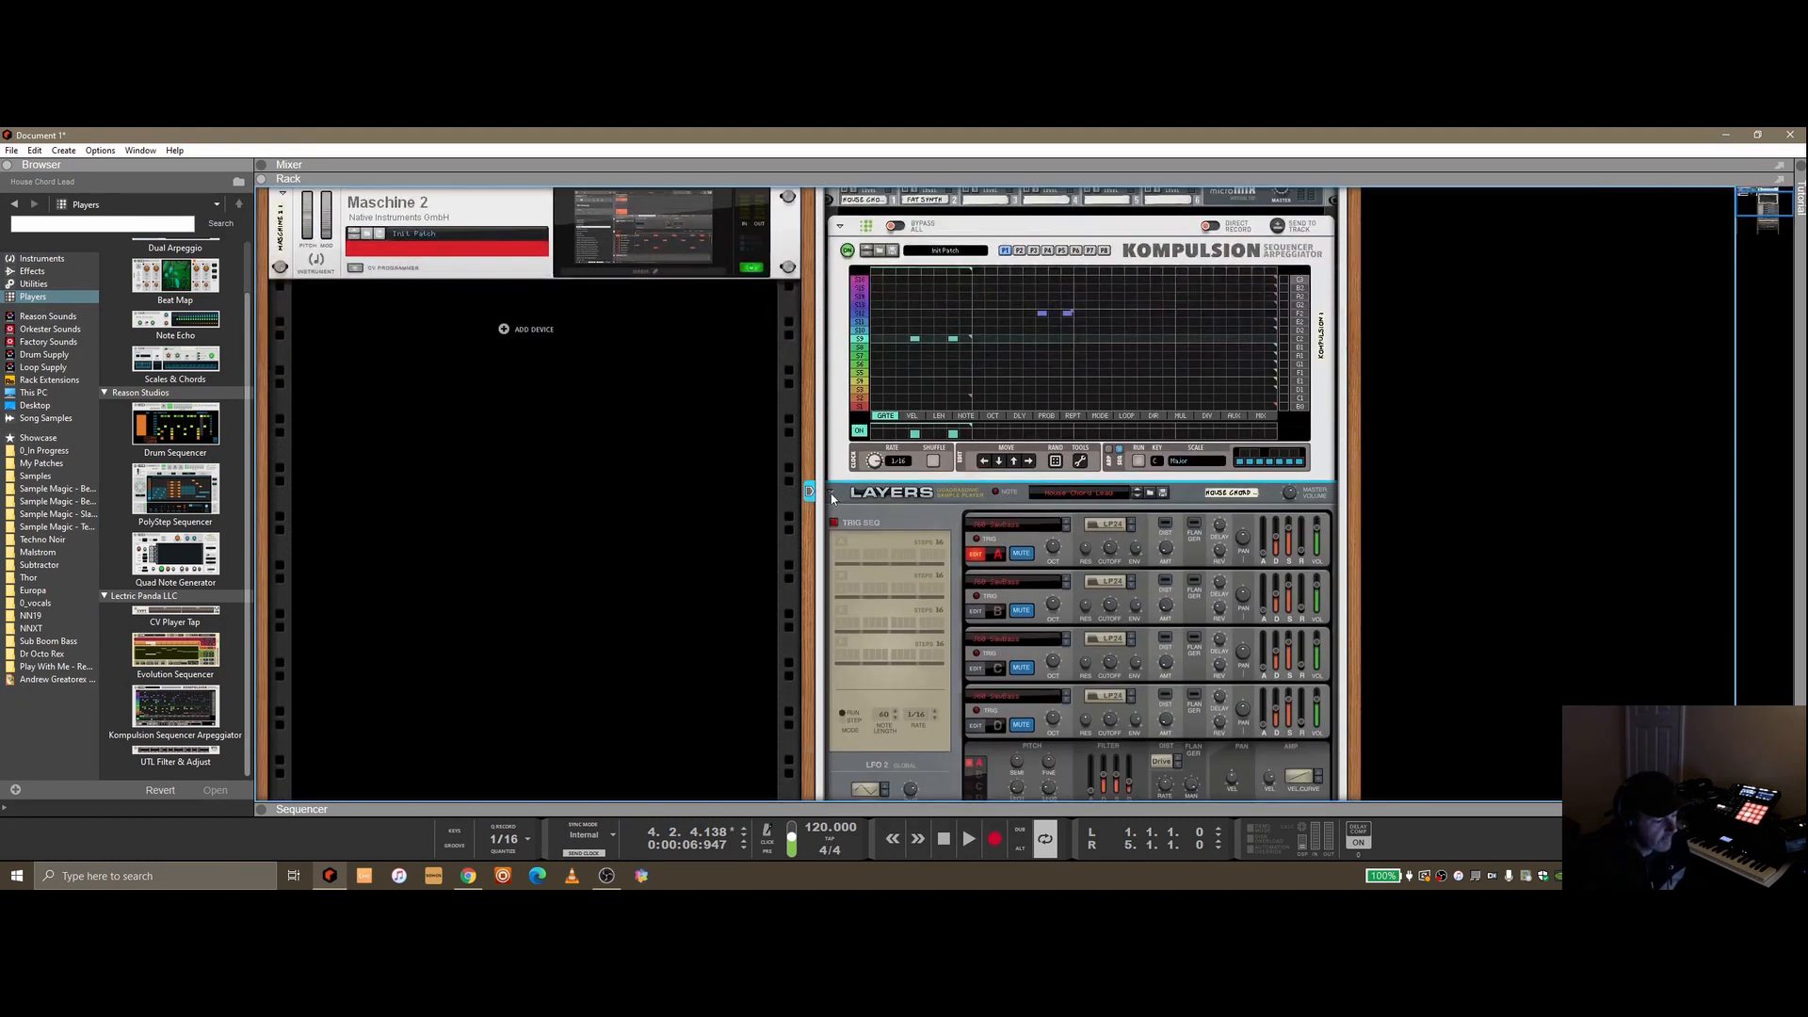
left_click(832, 494)
scroll(838, 489, "down", 1)
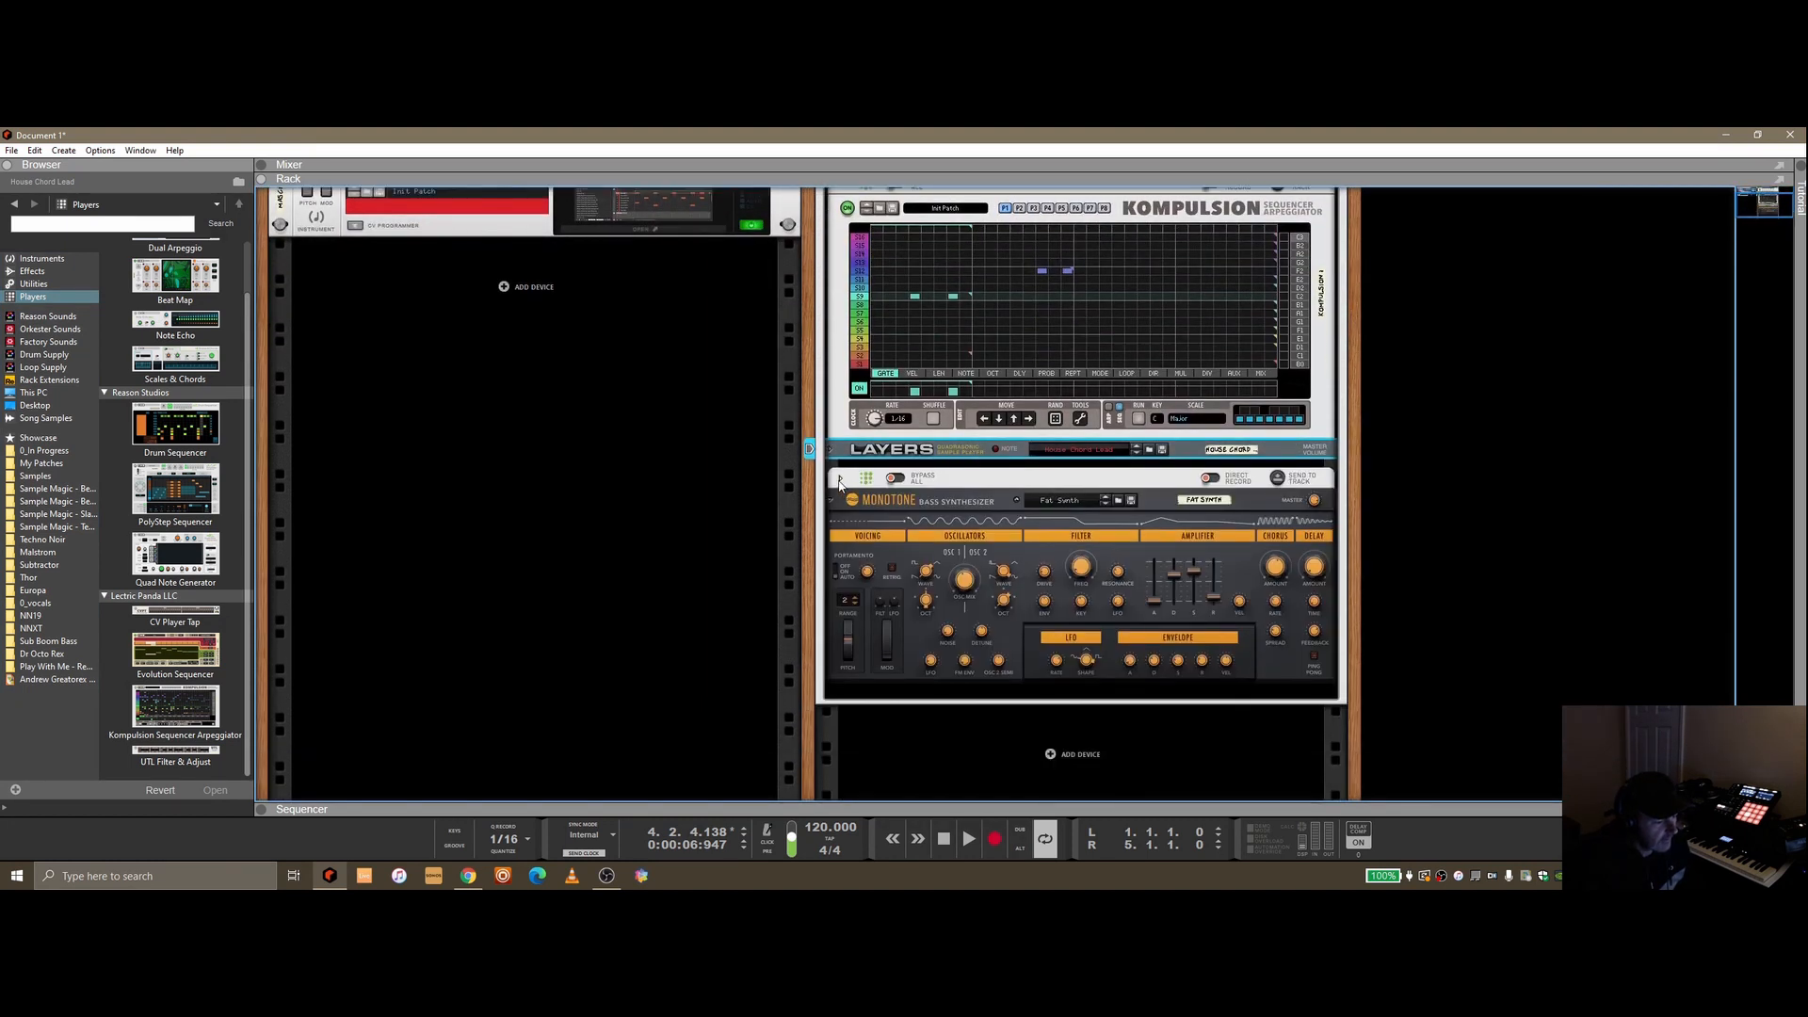
left_click(840, 481)
scroll(940, 542, "down", 2)
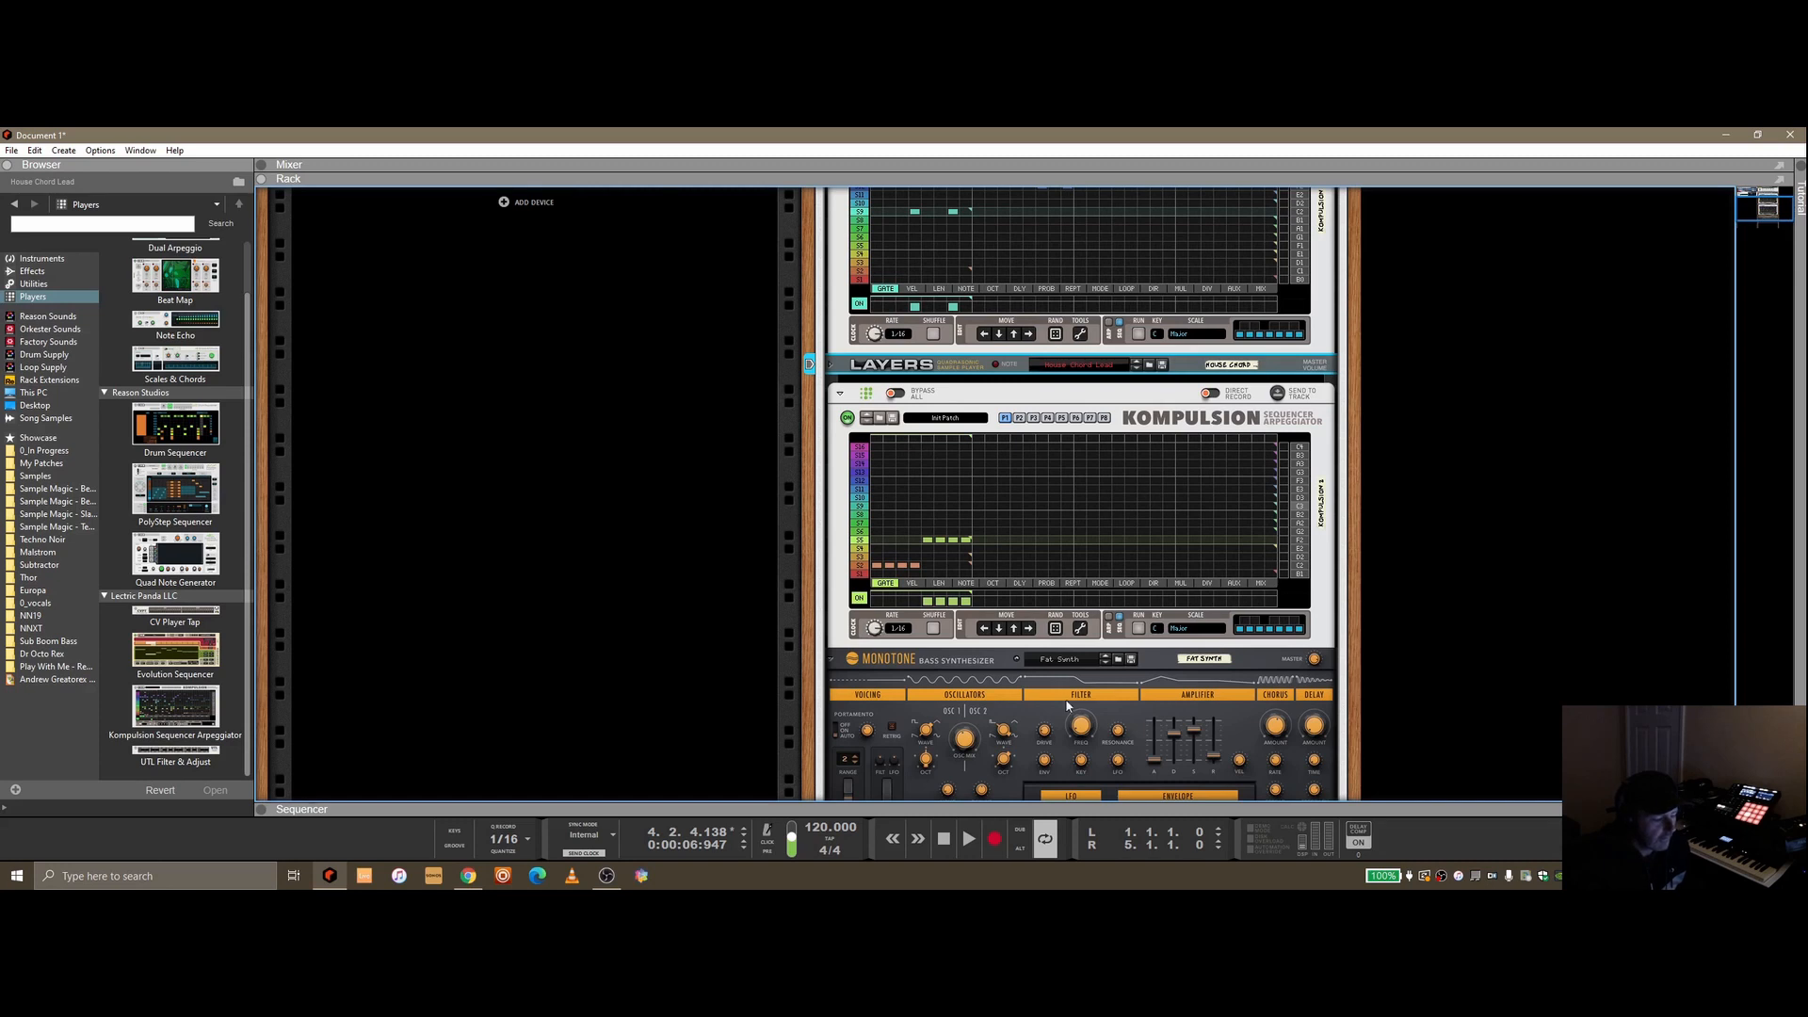
Reopen the sequencer area and toggle a scale key on the first Kompulsion, setting its scale to Custom
left_click_drag(1006, 809, 974, 632)
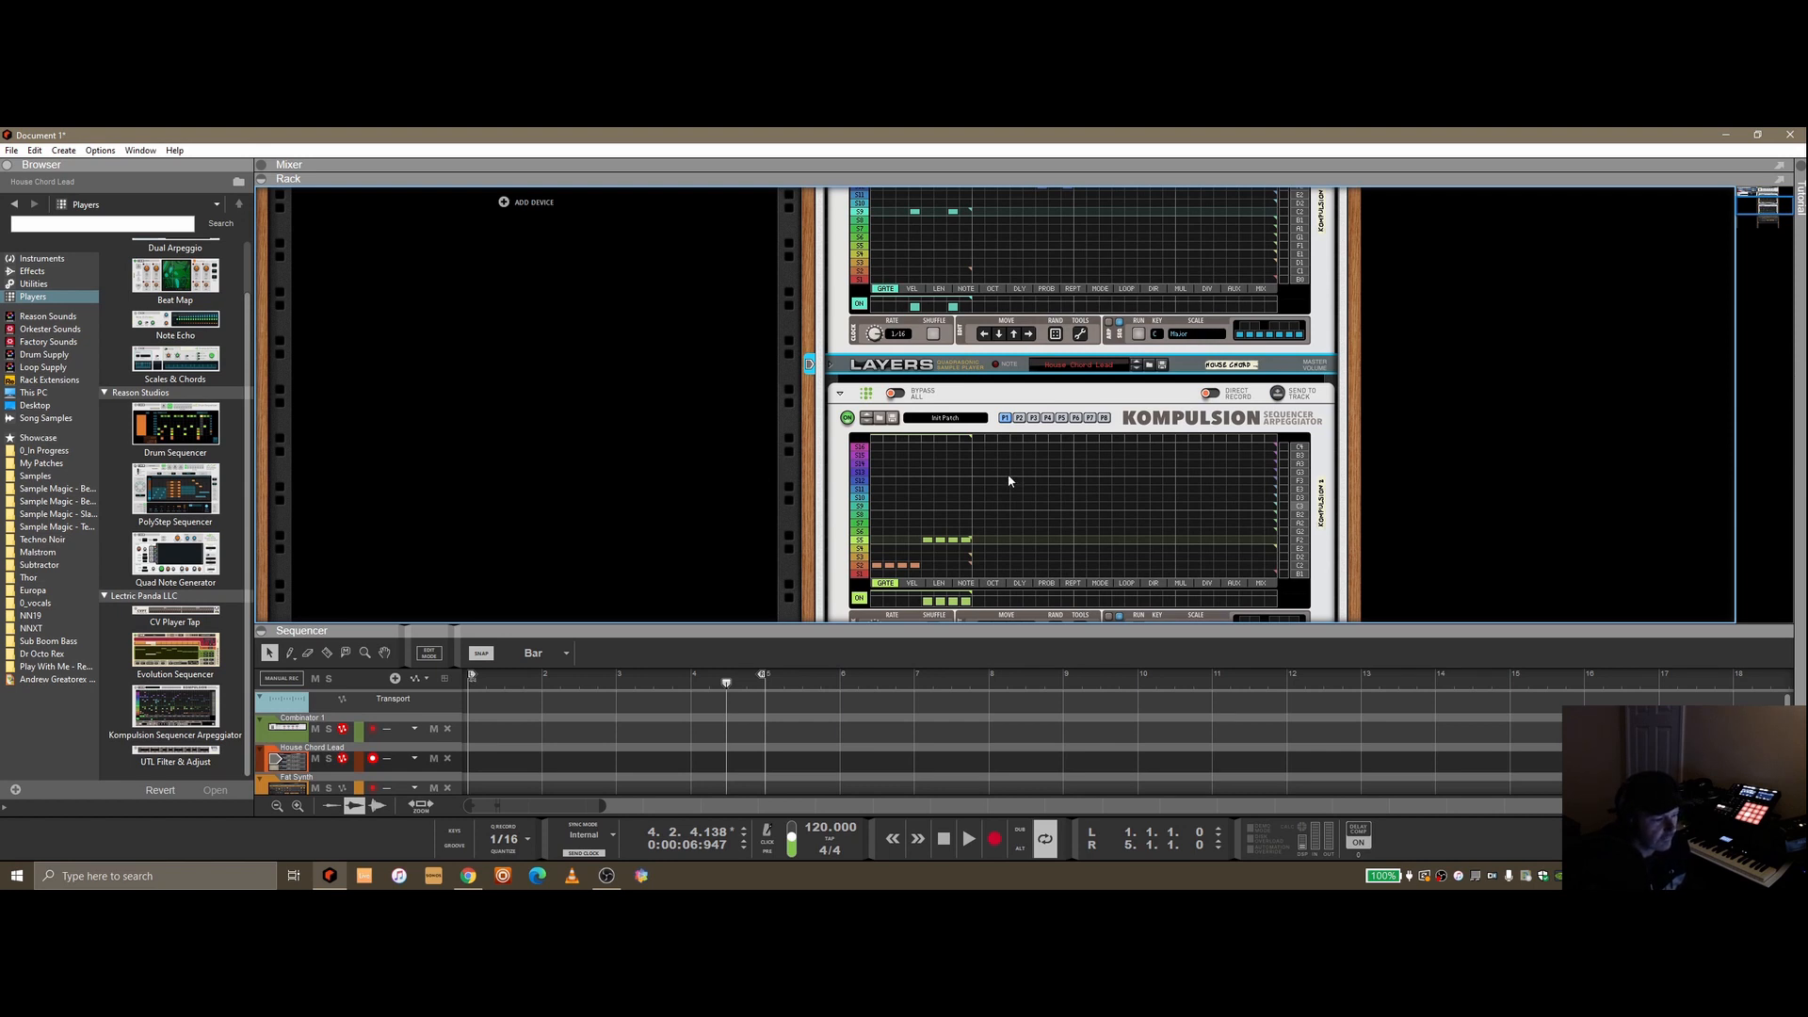
scroll(1003, 481, "up", 1)
scroll(1003, 480, "up", 2)
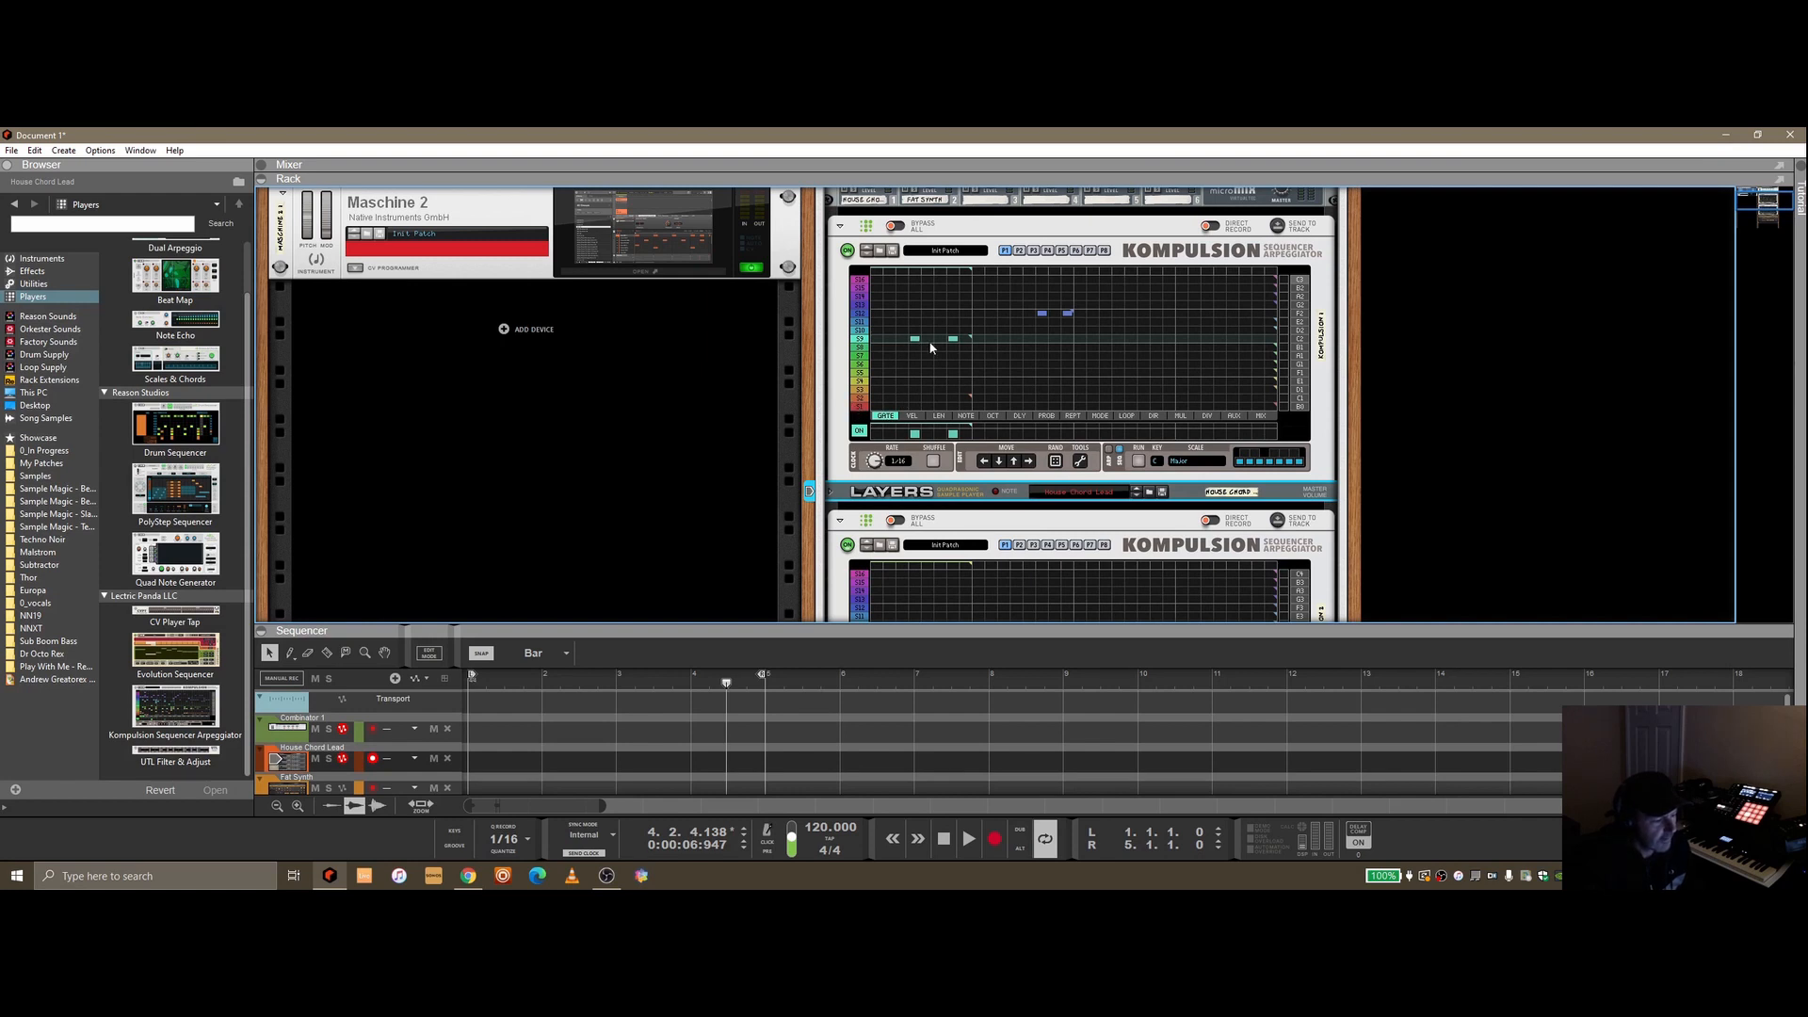
left_click_drag(1305, 346, 1307, 347)
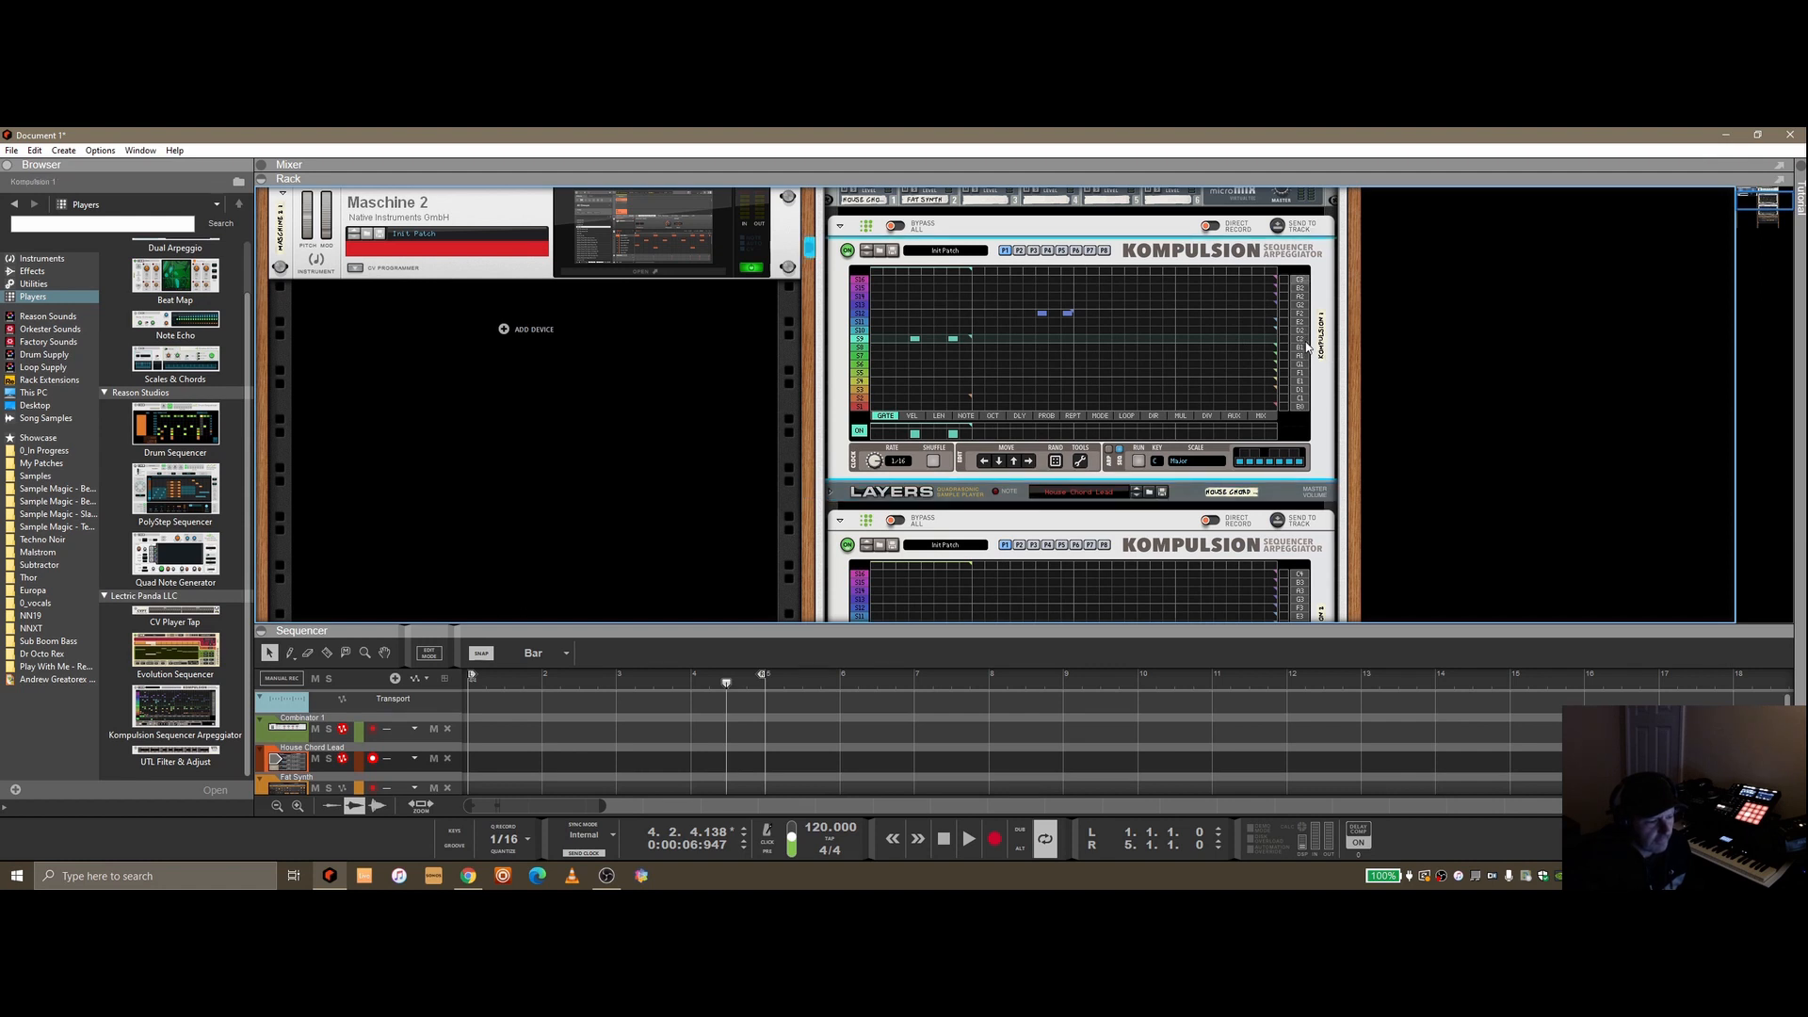
left_click(1261, 463)
left_click(1262, 463)
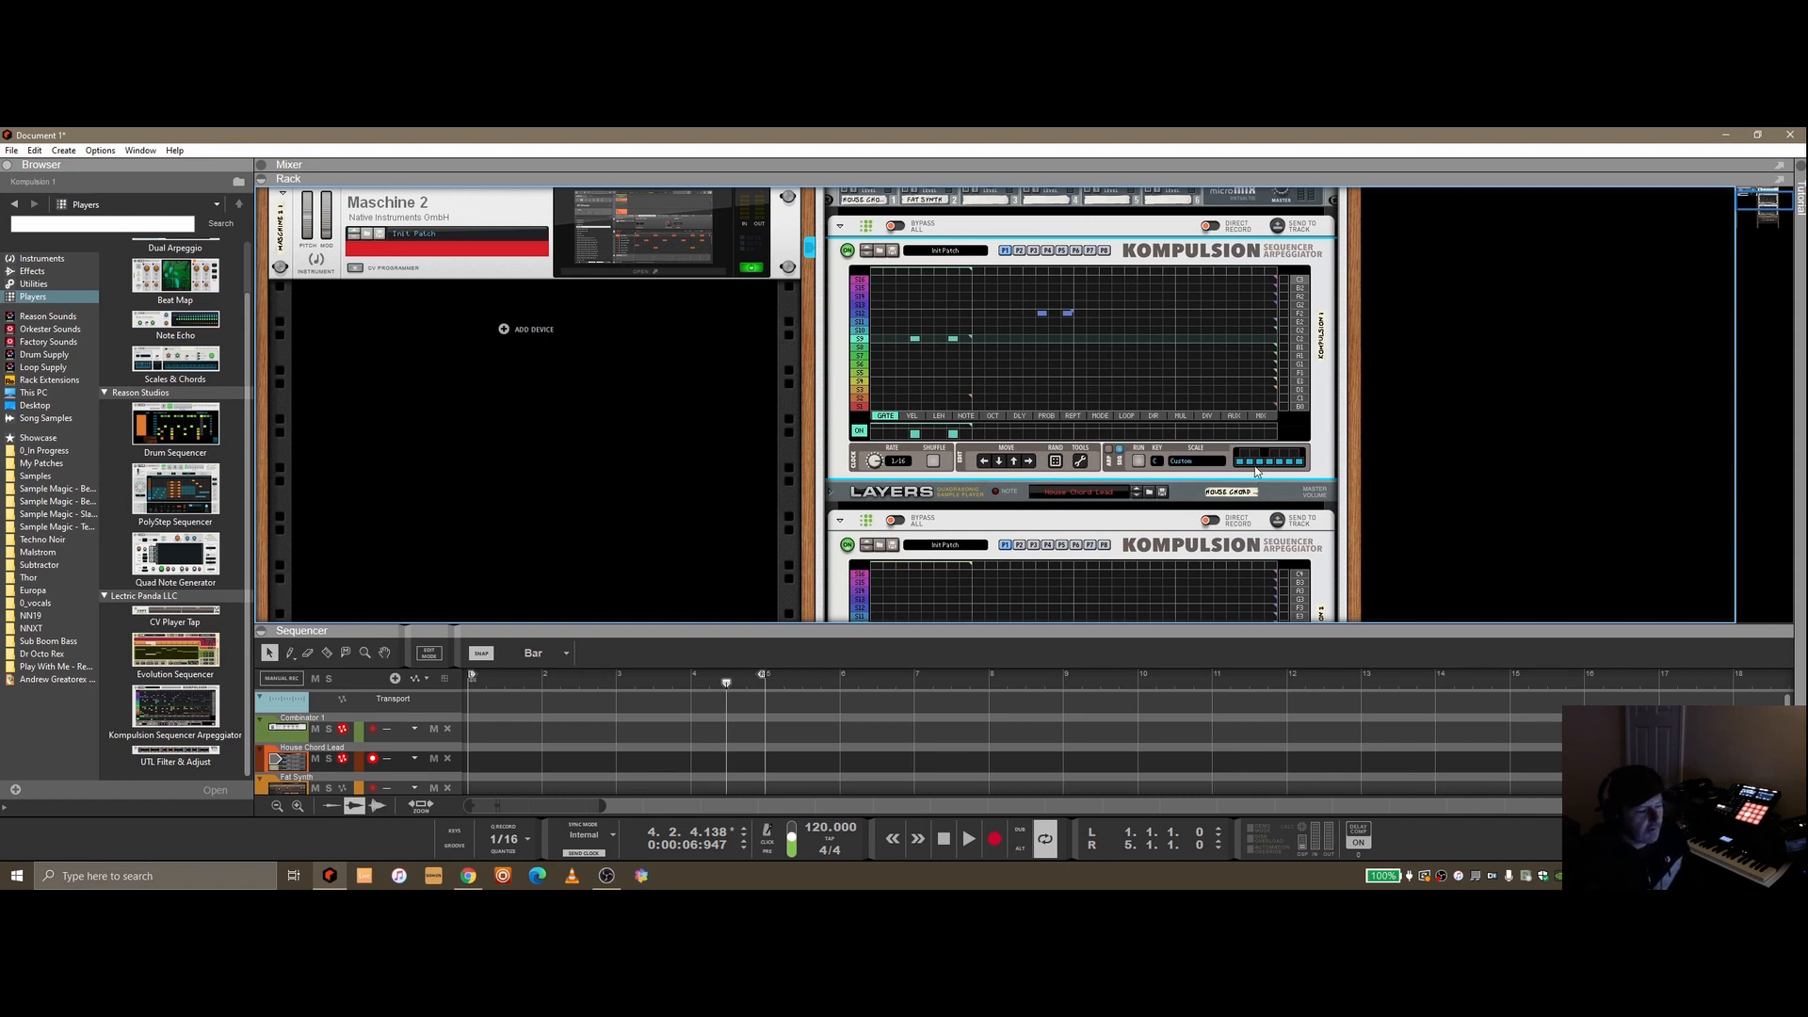
Edit notes in the first Kompulsion's pattern grid and switch to another parameter lane
left_click(929, 339)
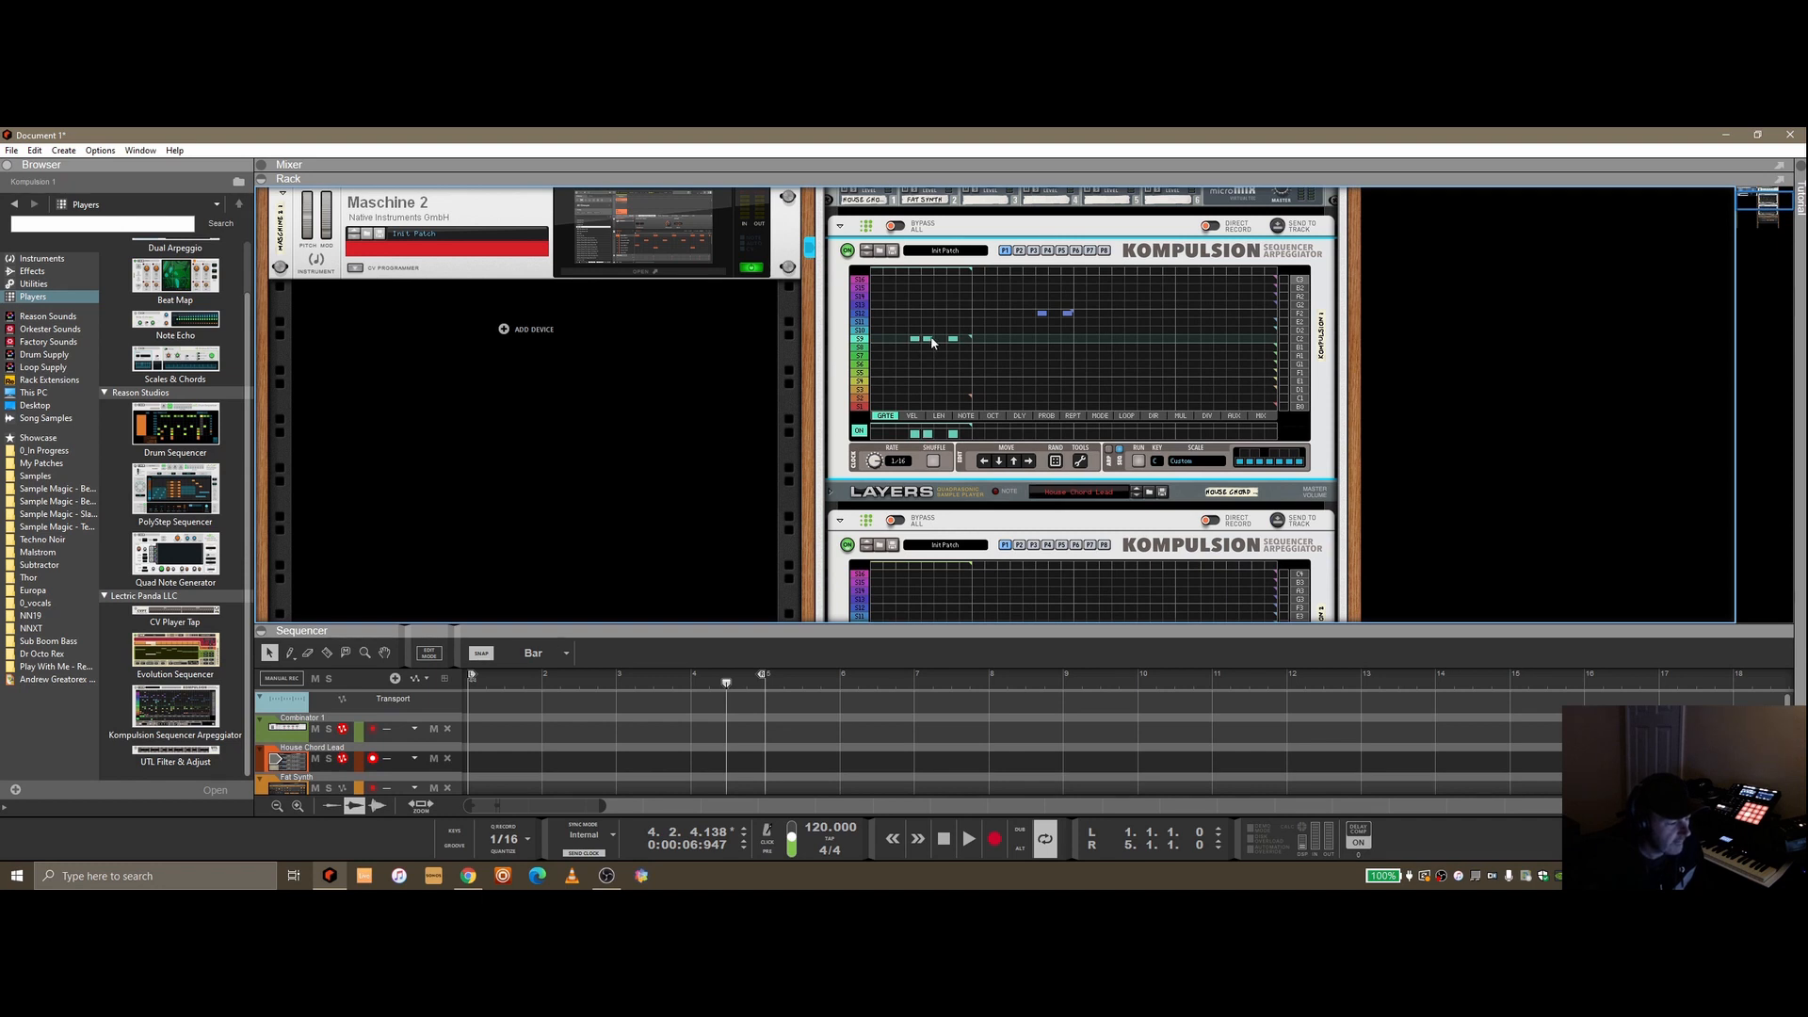
left_click(927, 339)
left_click(928, 340)
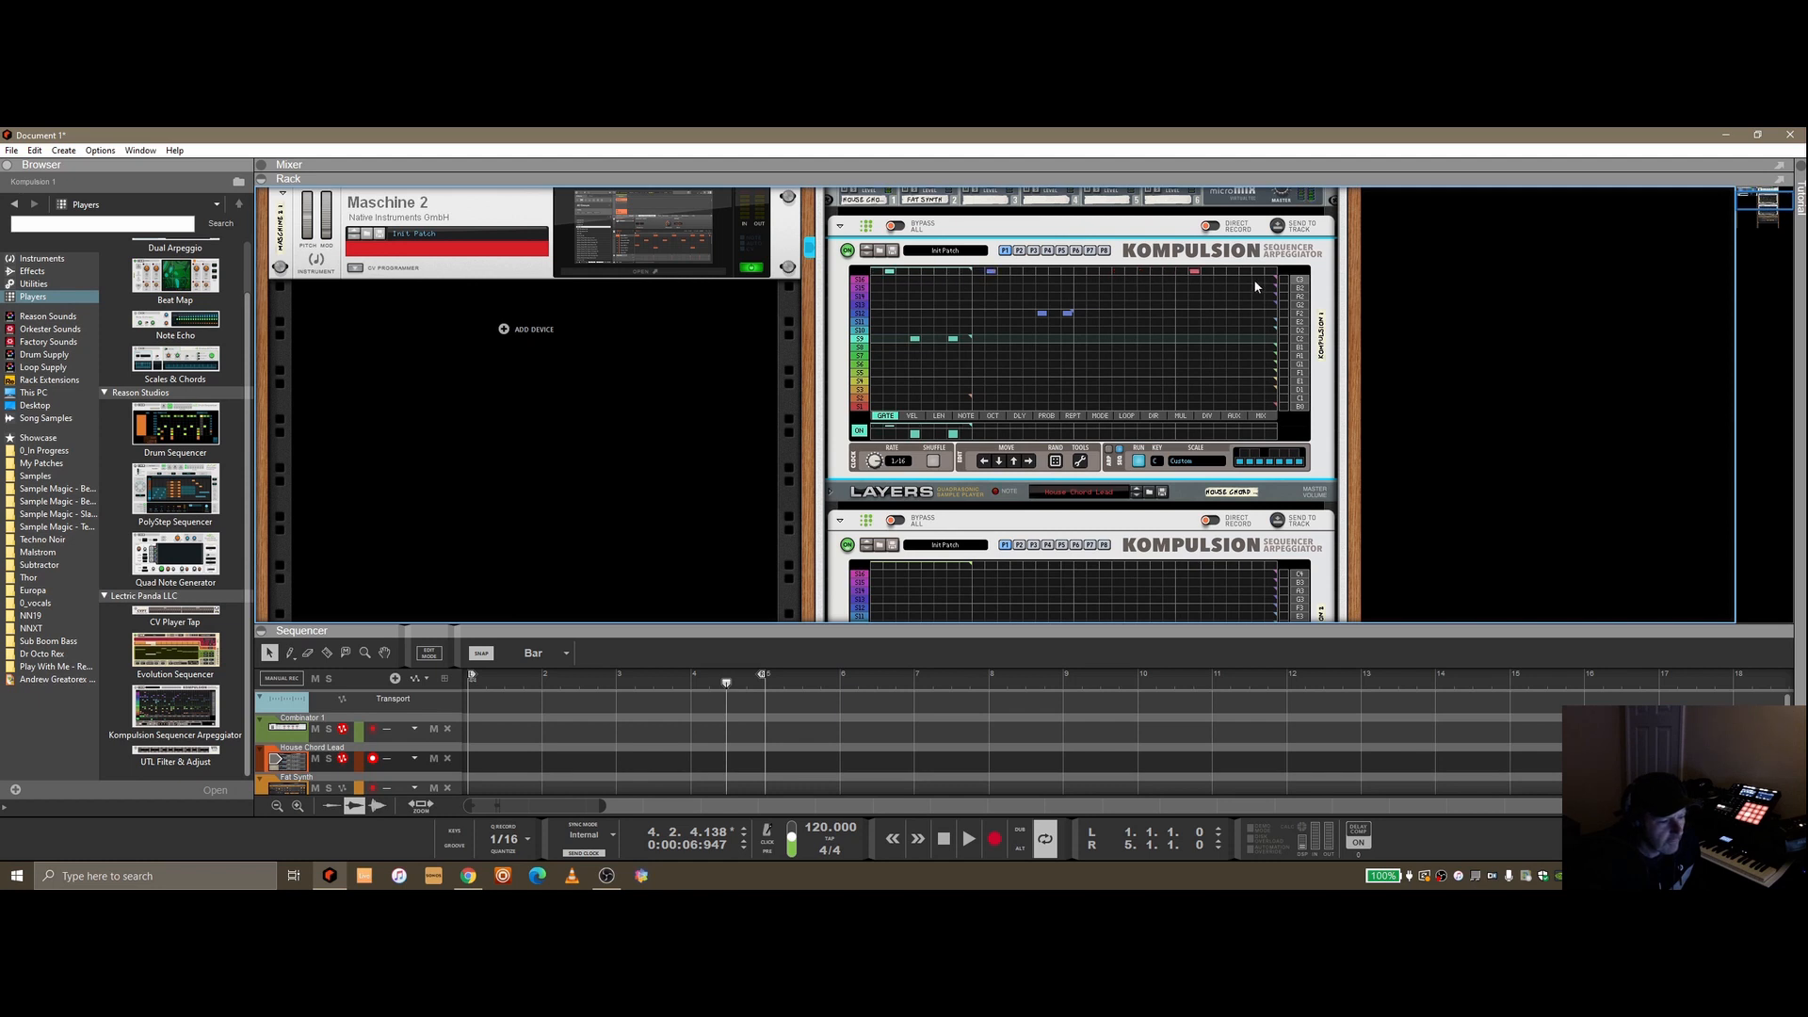
mouse_move(972, 271)
left_mouse_down()
mouse_move(1272, 274)
mouse_move(971, 273)
left_mouse_up()
left_click(859, 313)
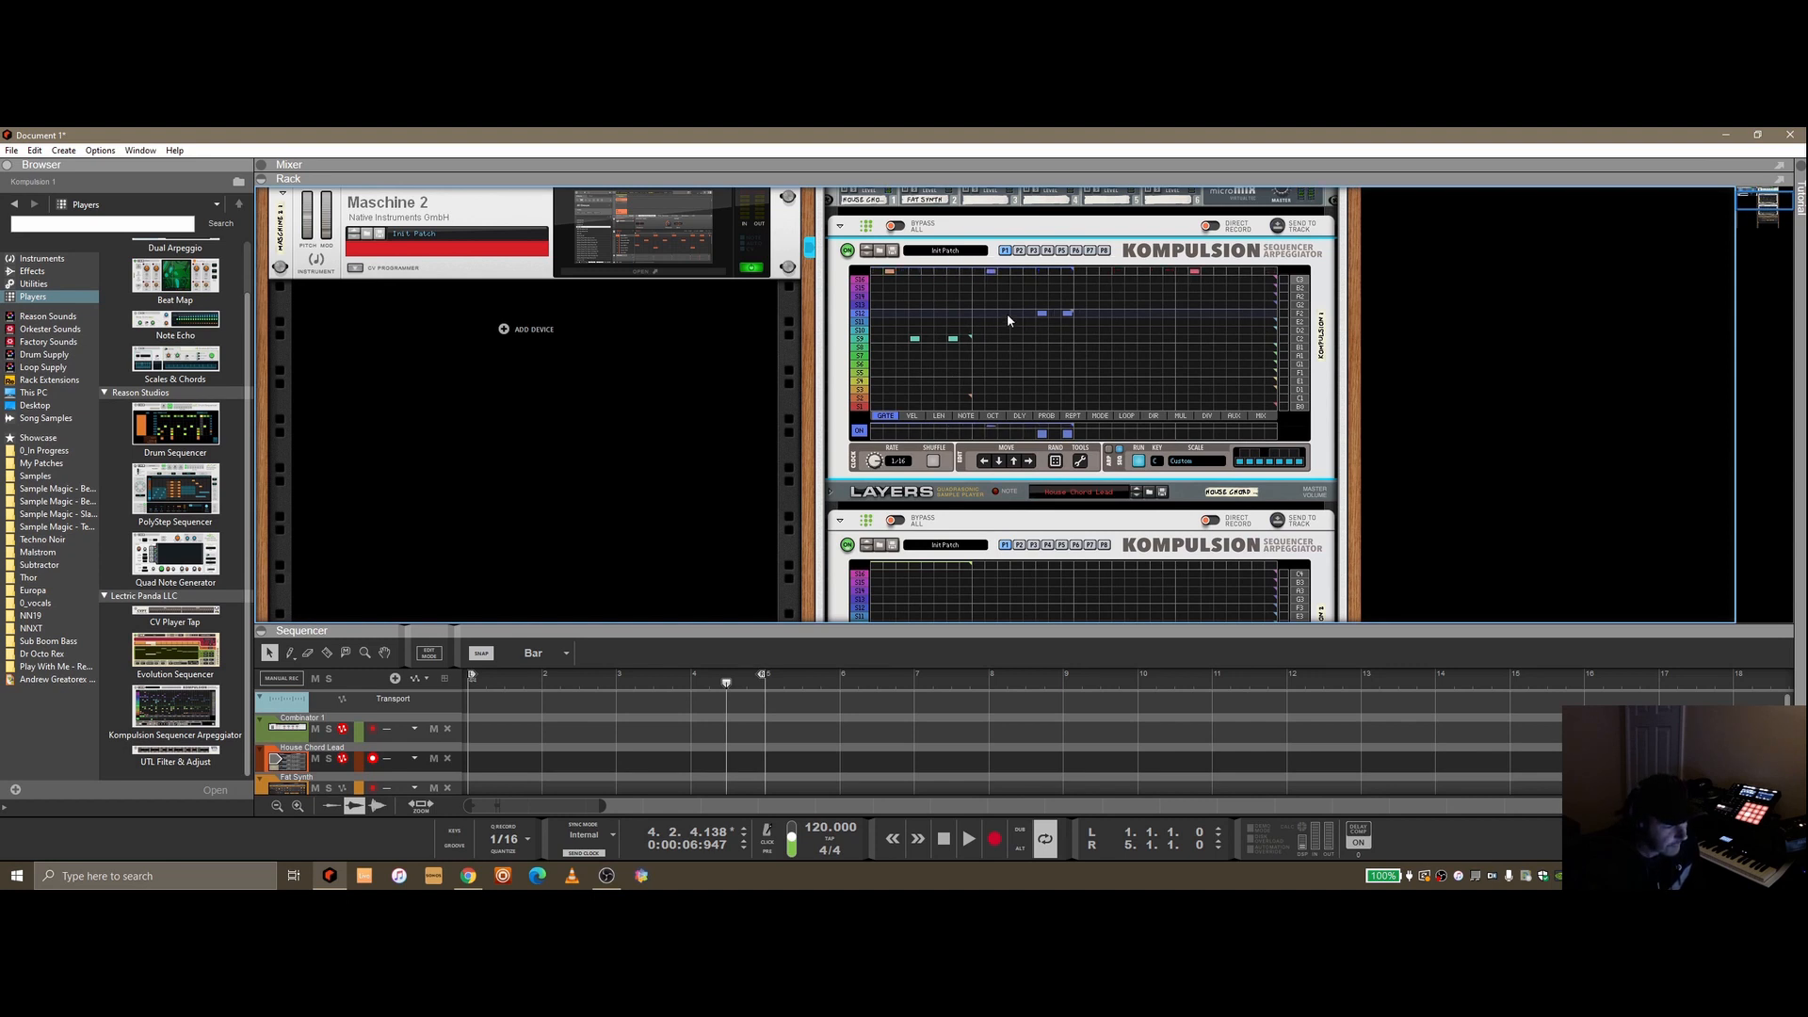
Turn on Run for the second Kompulsion and play and stop the song to audition it
scroll(1008, 312, "down", 5)
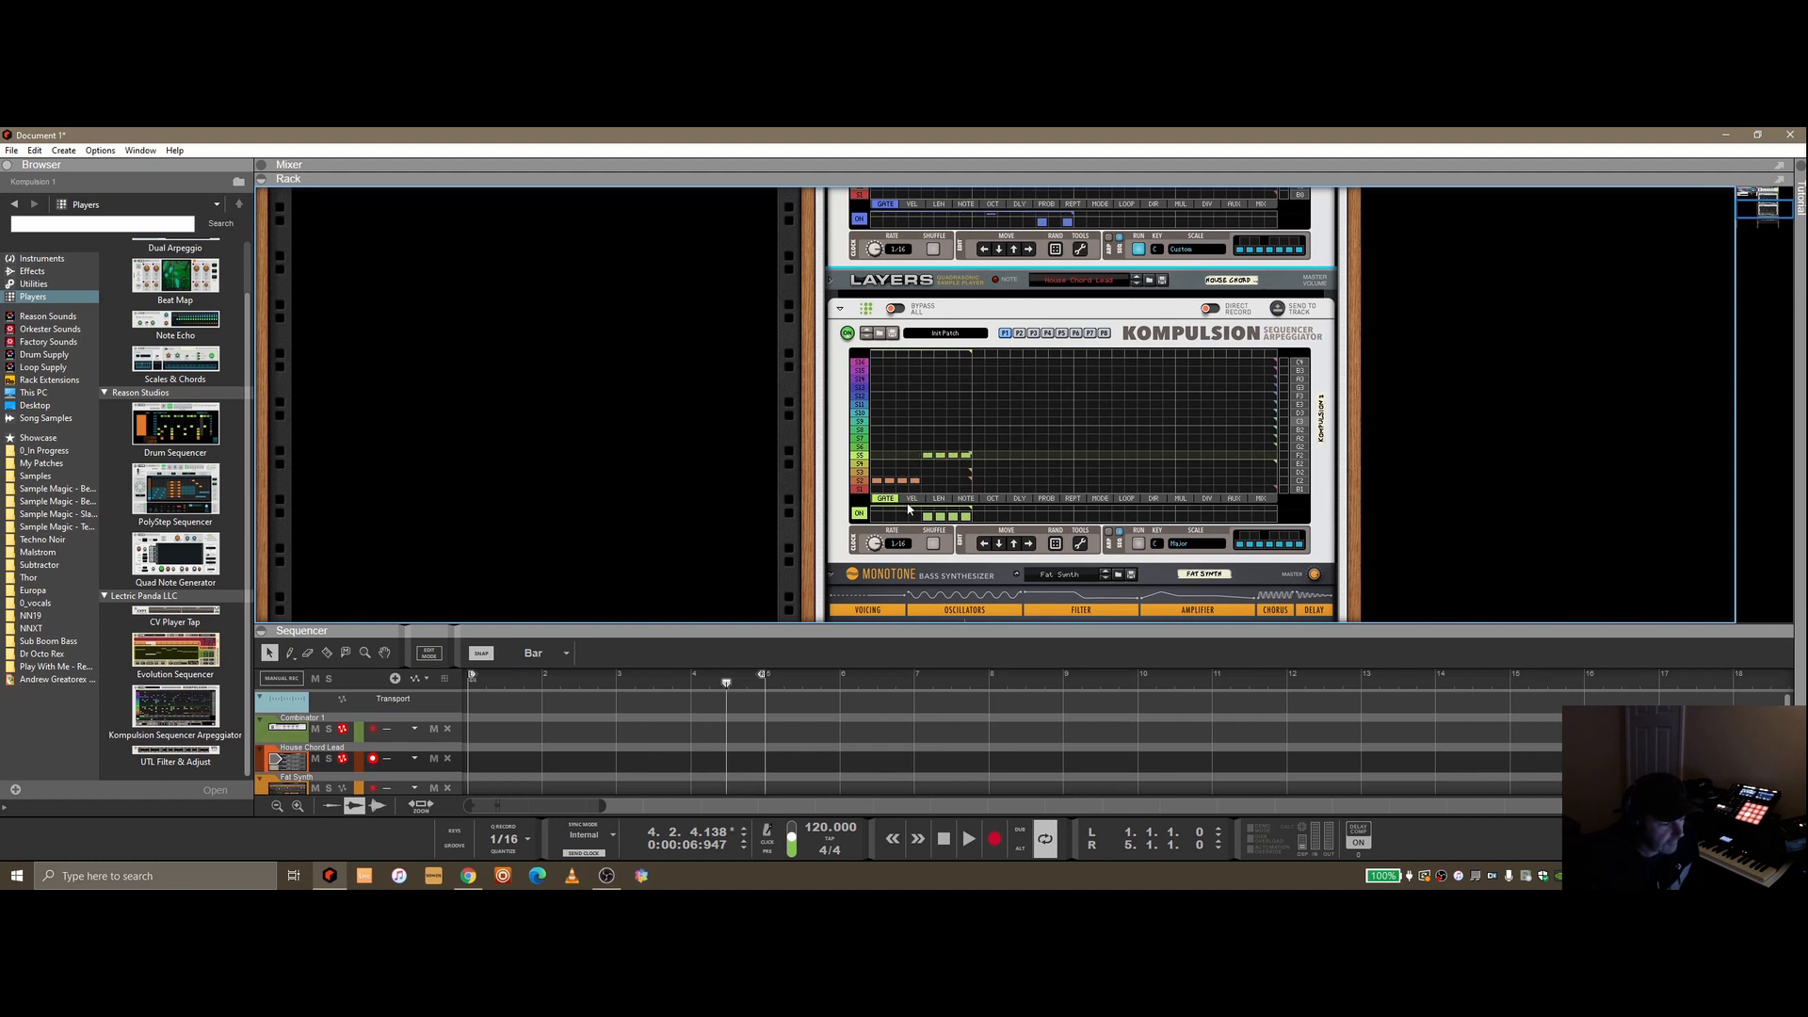
left_click(1140, 544)
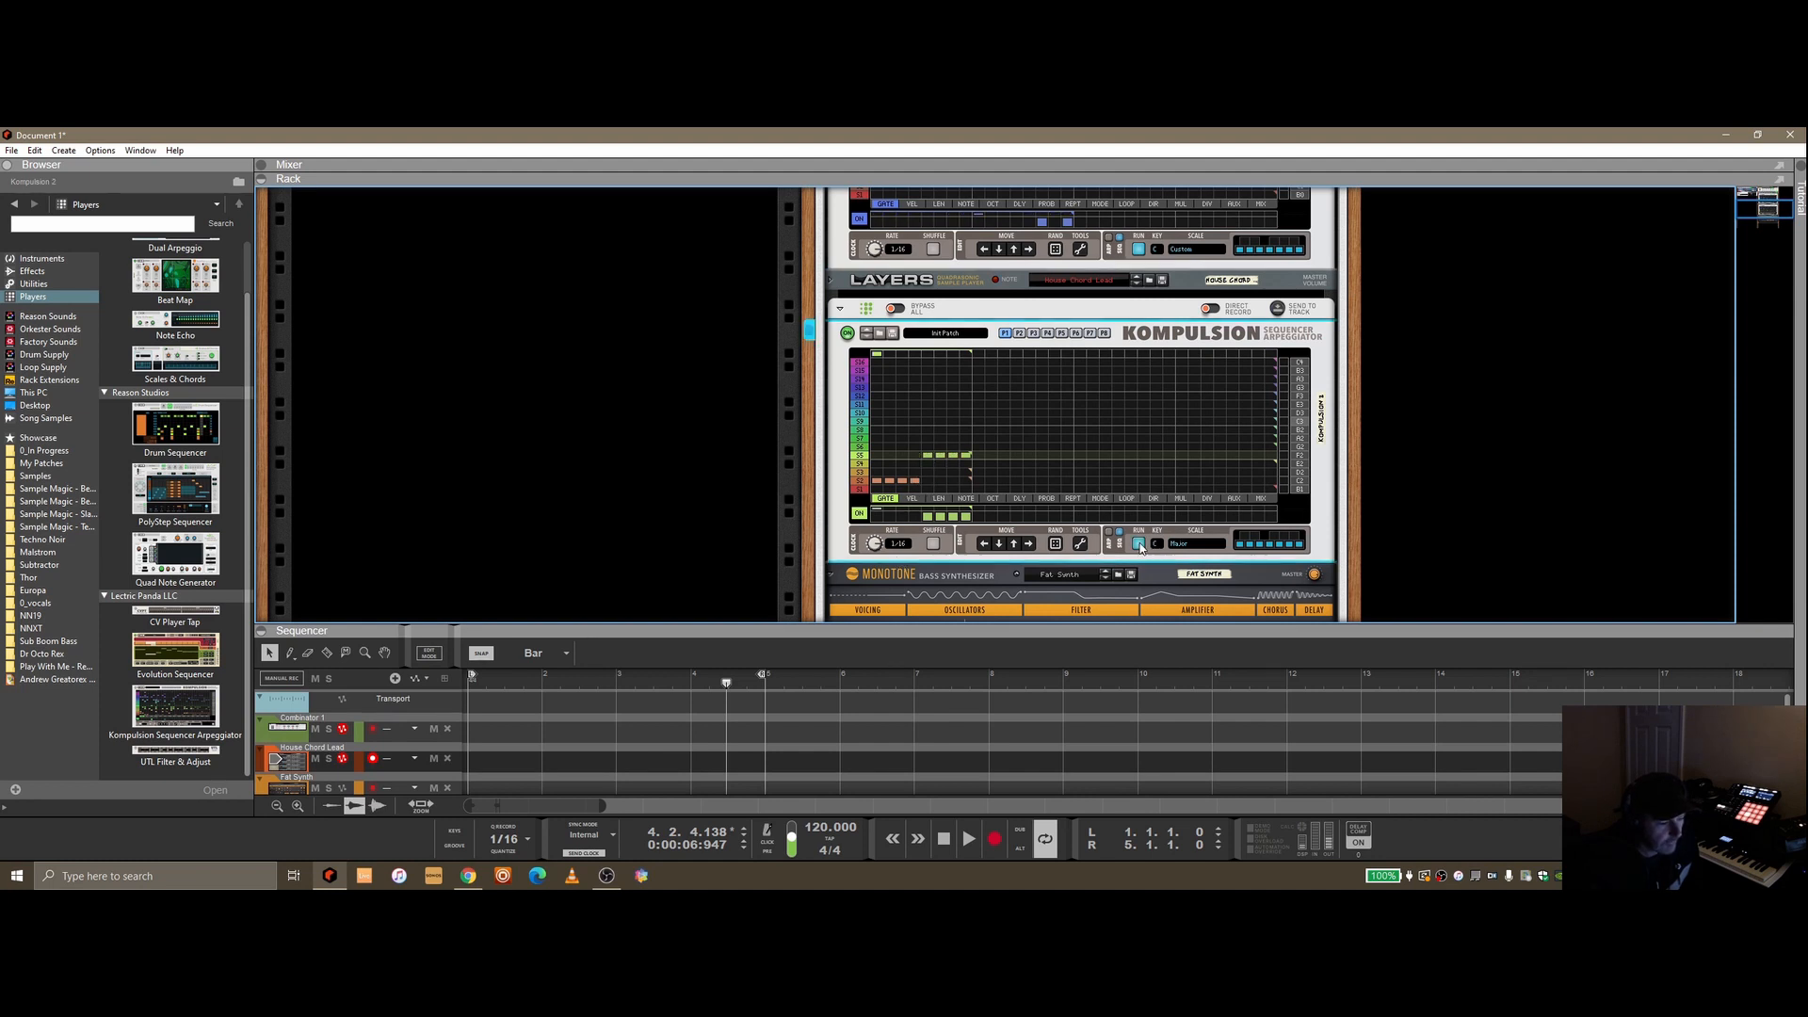
left_click(947, 841)
left_click(971, 840)
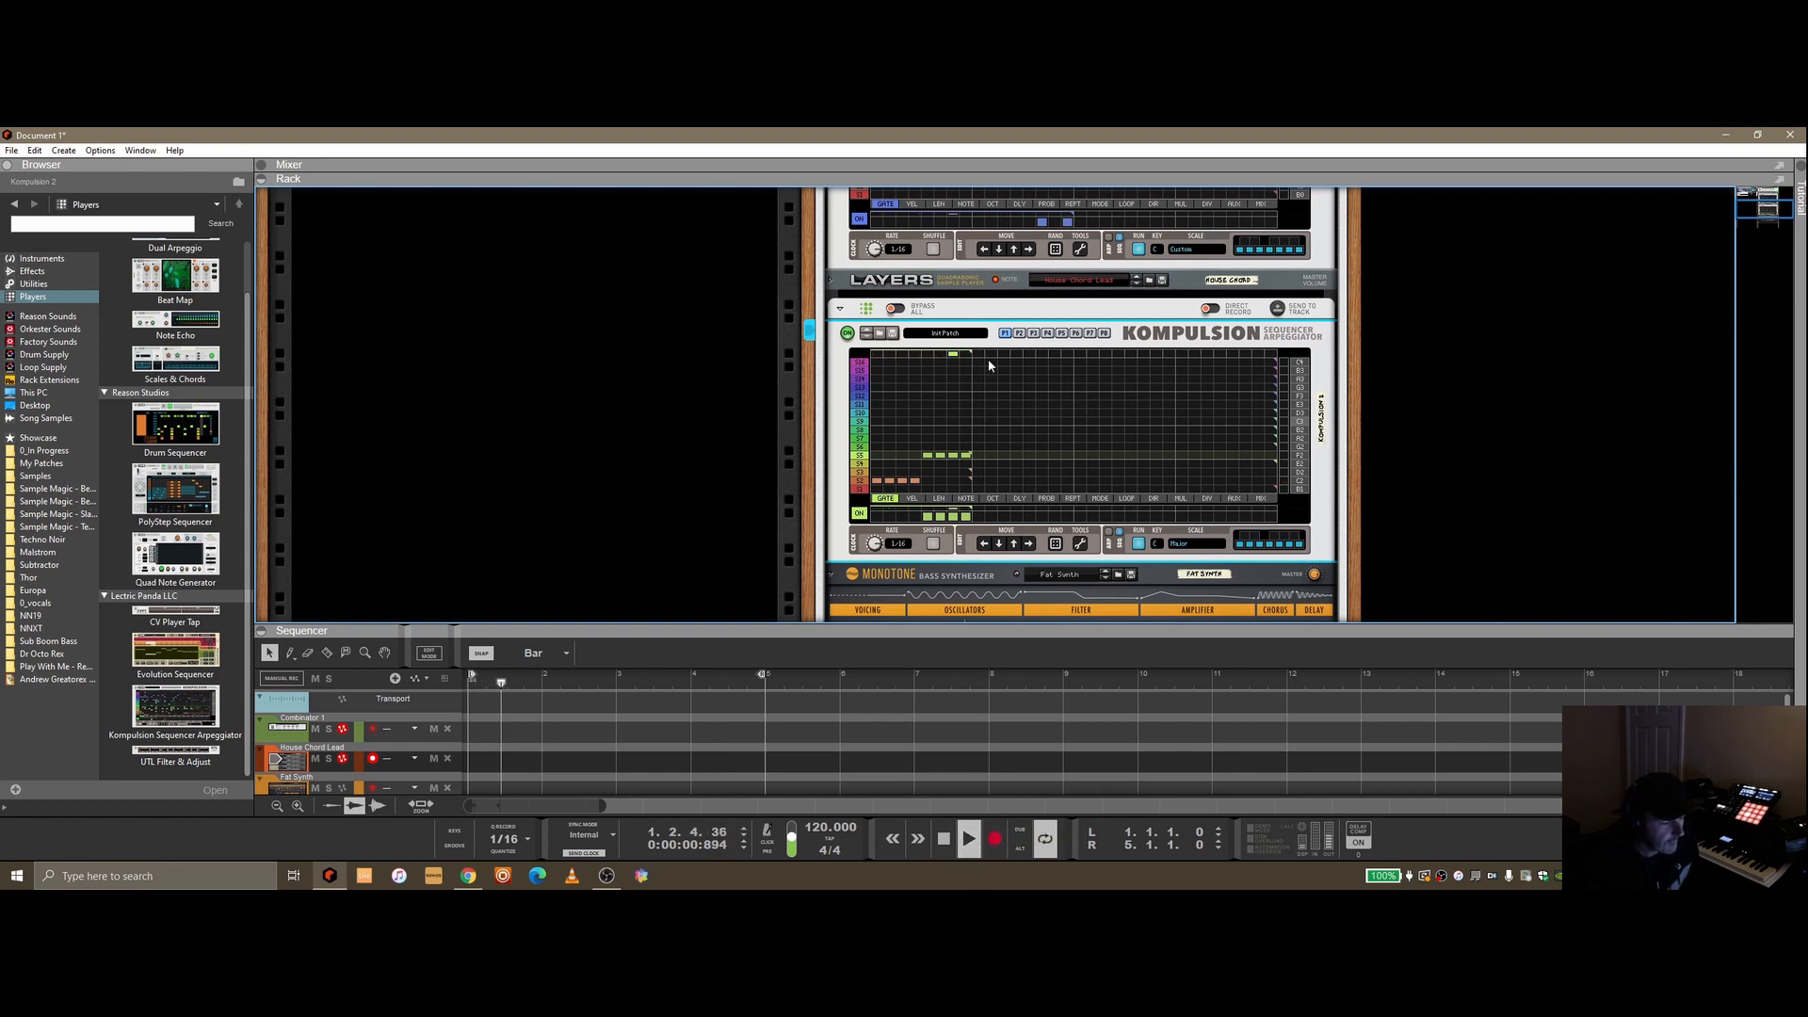
left_click(944, 840)
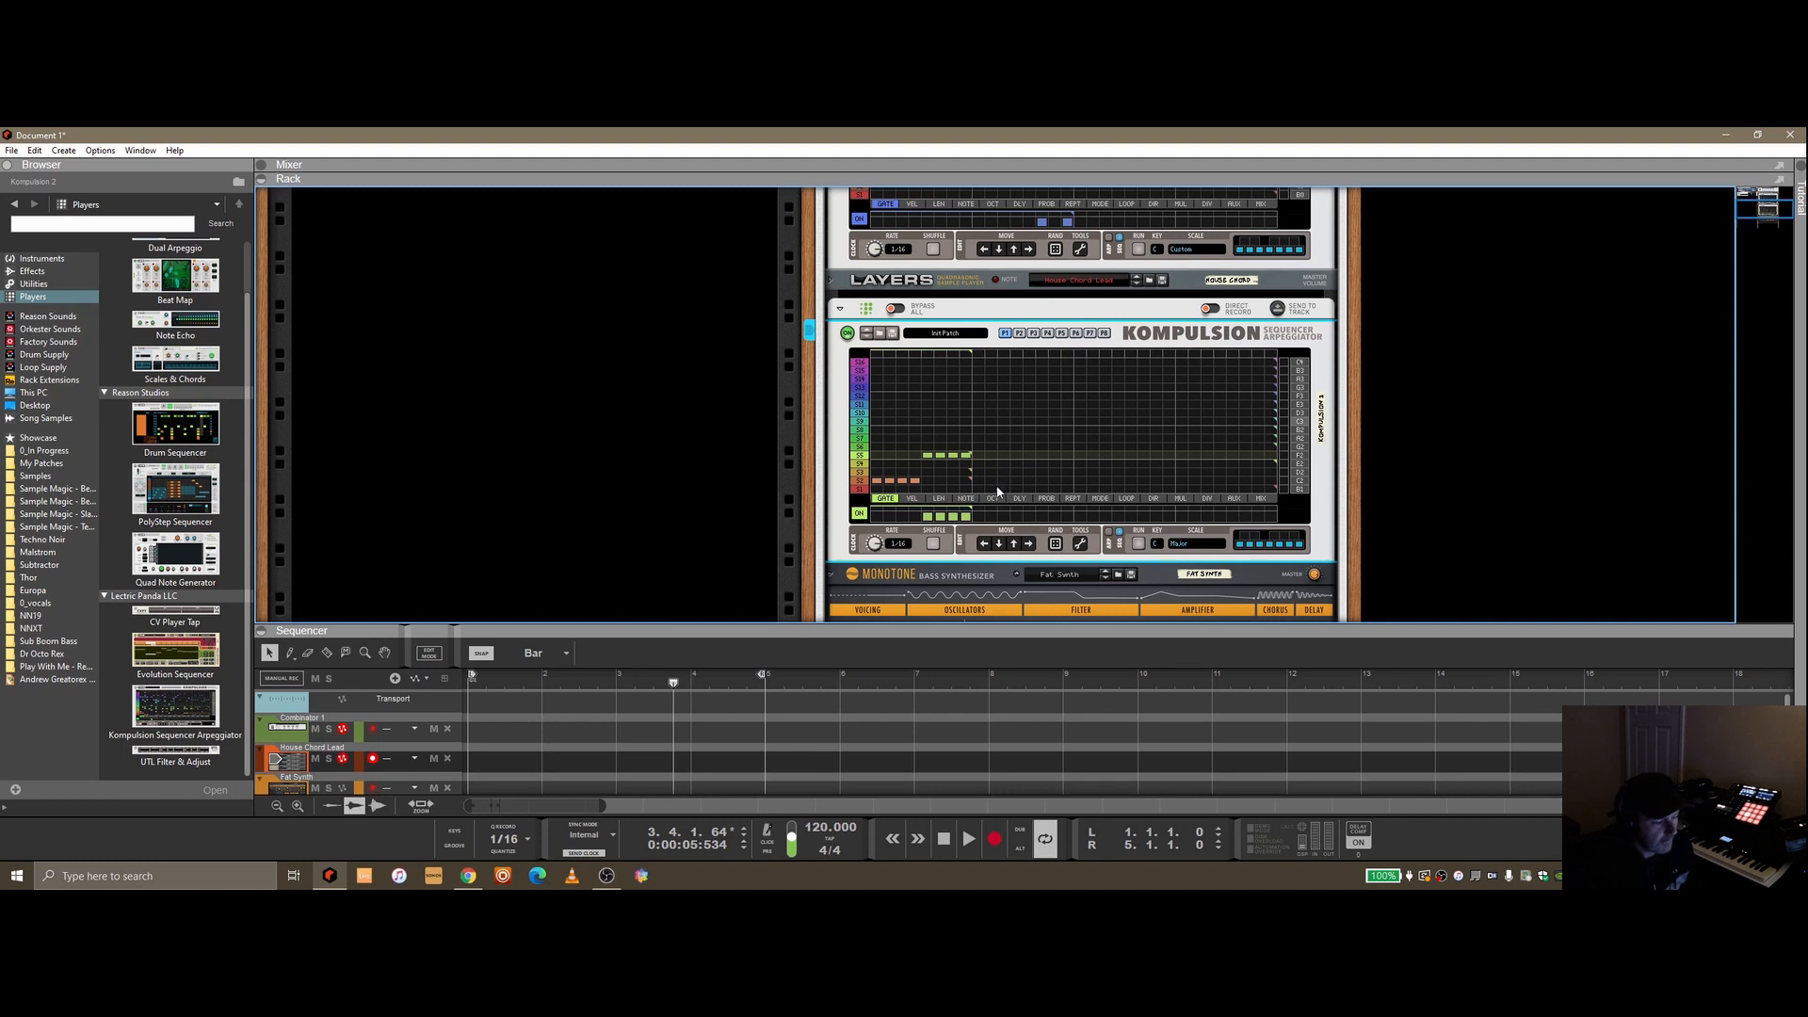
Enlarge the sequencer and move the Maschine 2 track to the top of the track list
left_click_drag(1023, 636, 1025, 590)
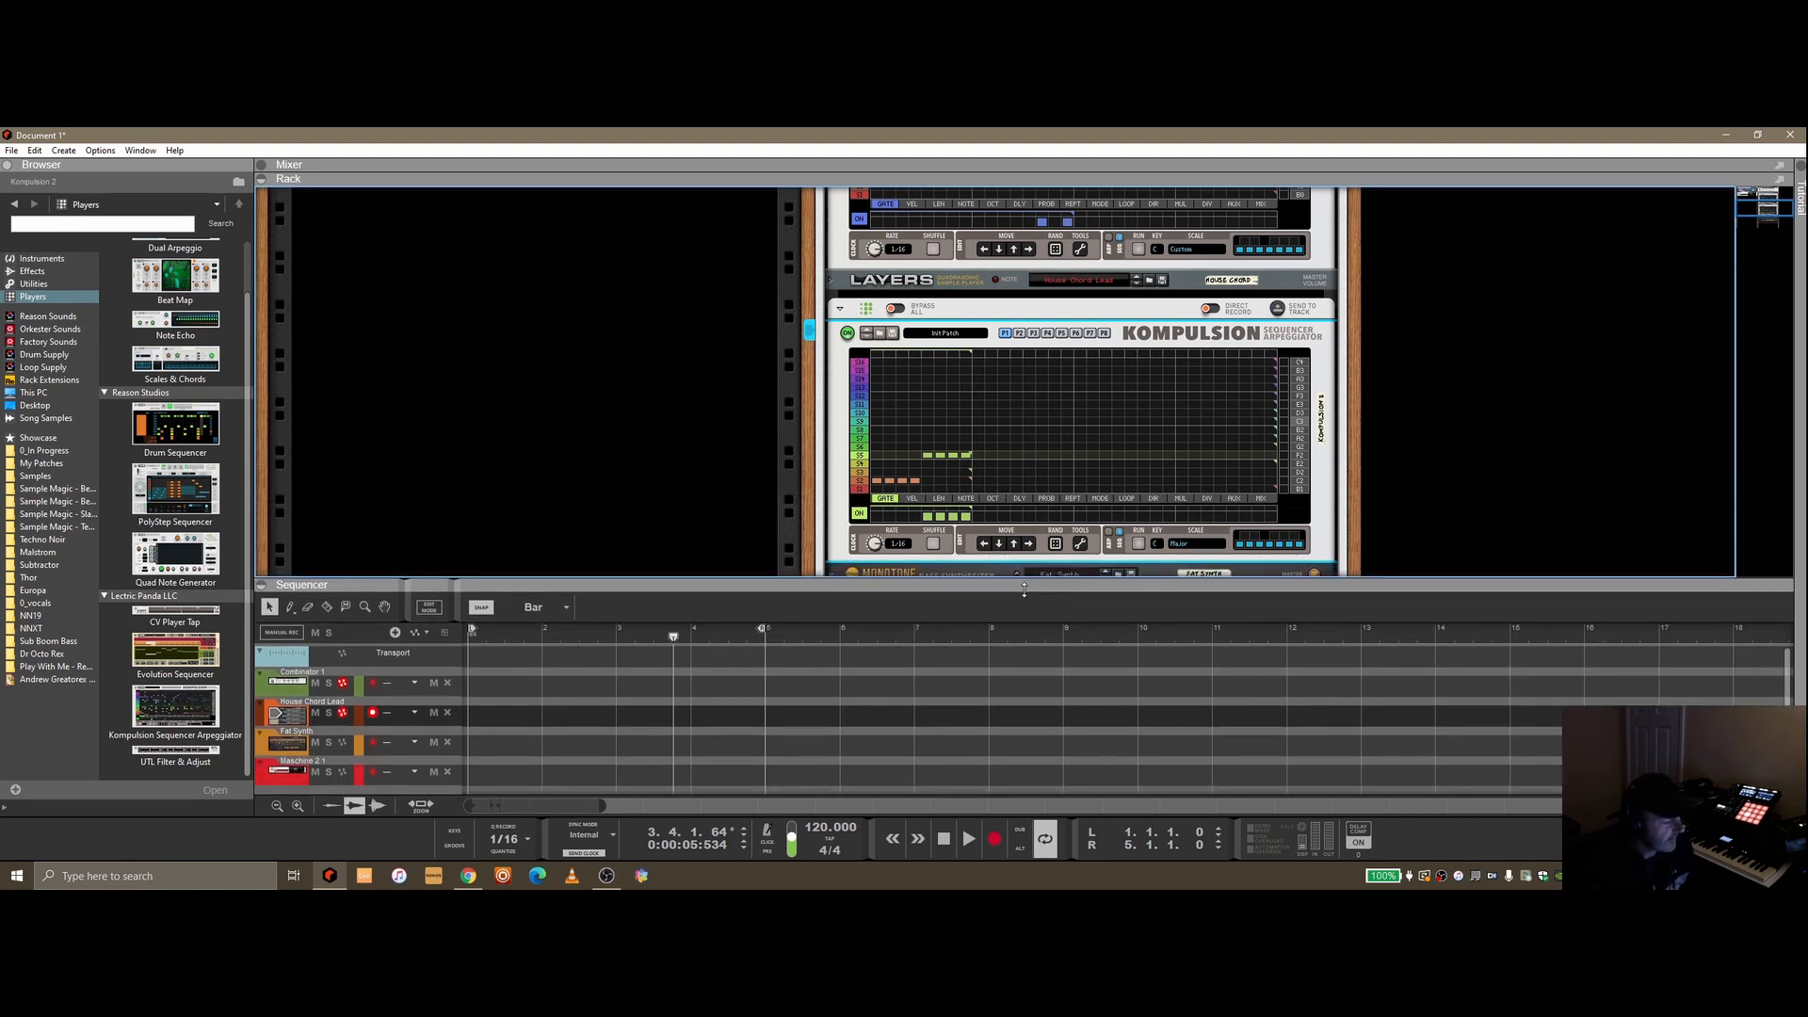
left_click_drag(266, 782, 284, 651)
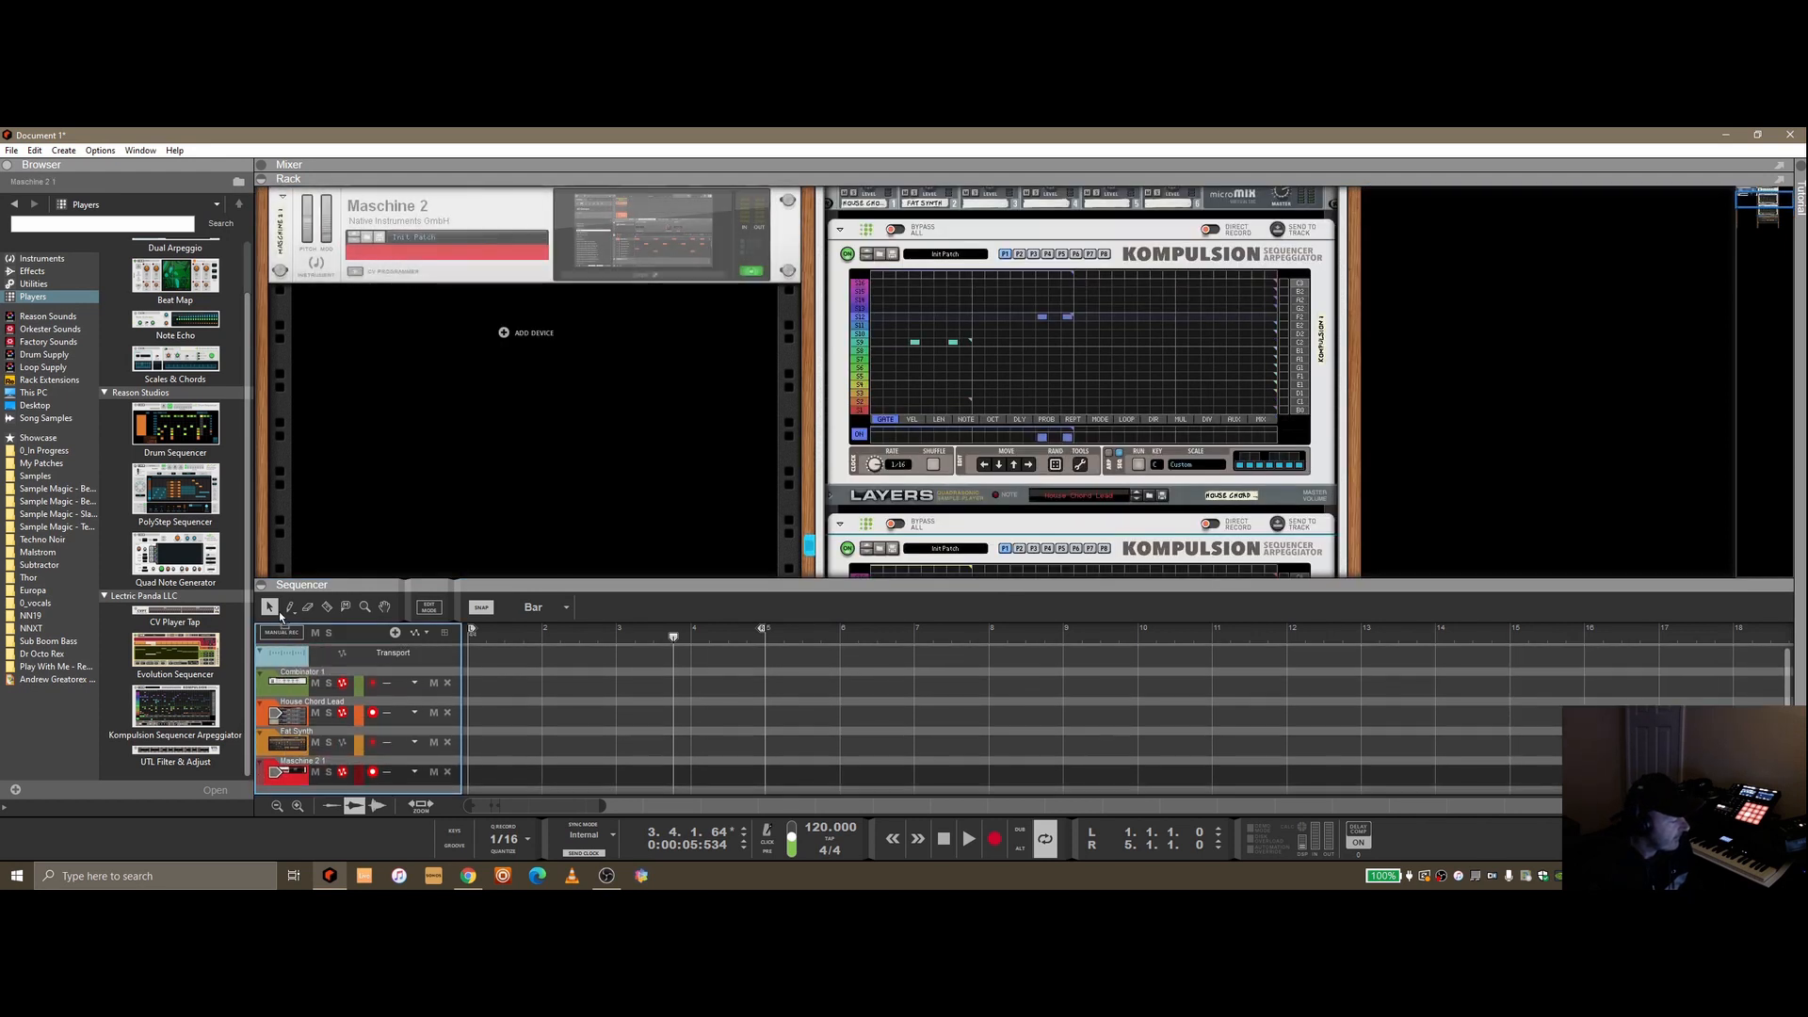
Delete the House Chord Lead and Fat Synth sequencer tracks and fold the first Kompulsion in the rack
right_click(384, 731)
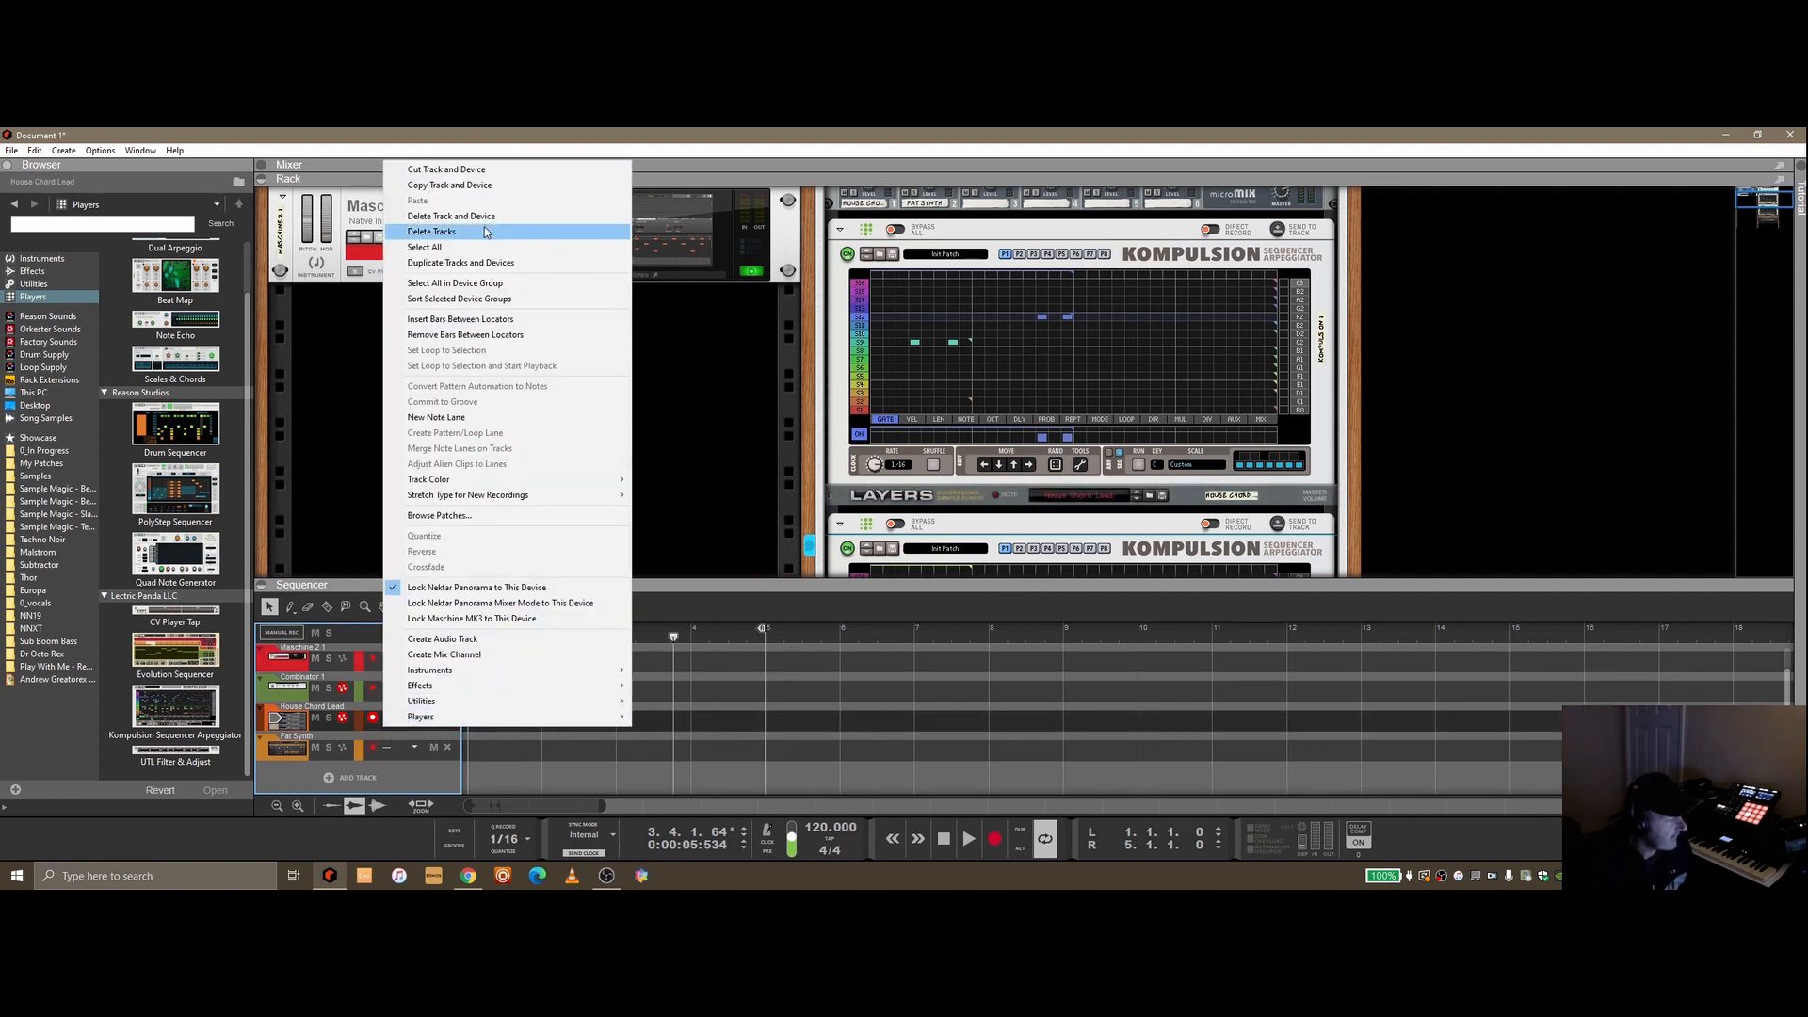
left_click(434, 229)
left_click(335, 752)
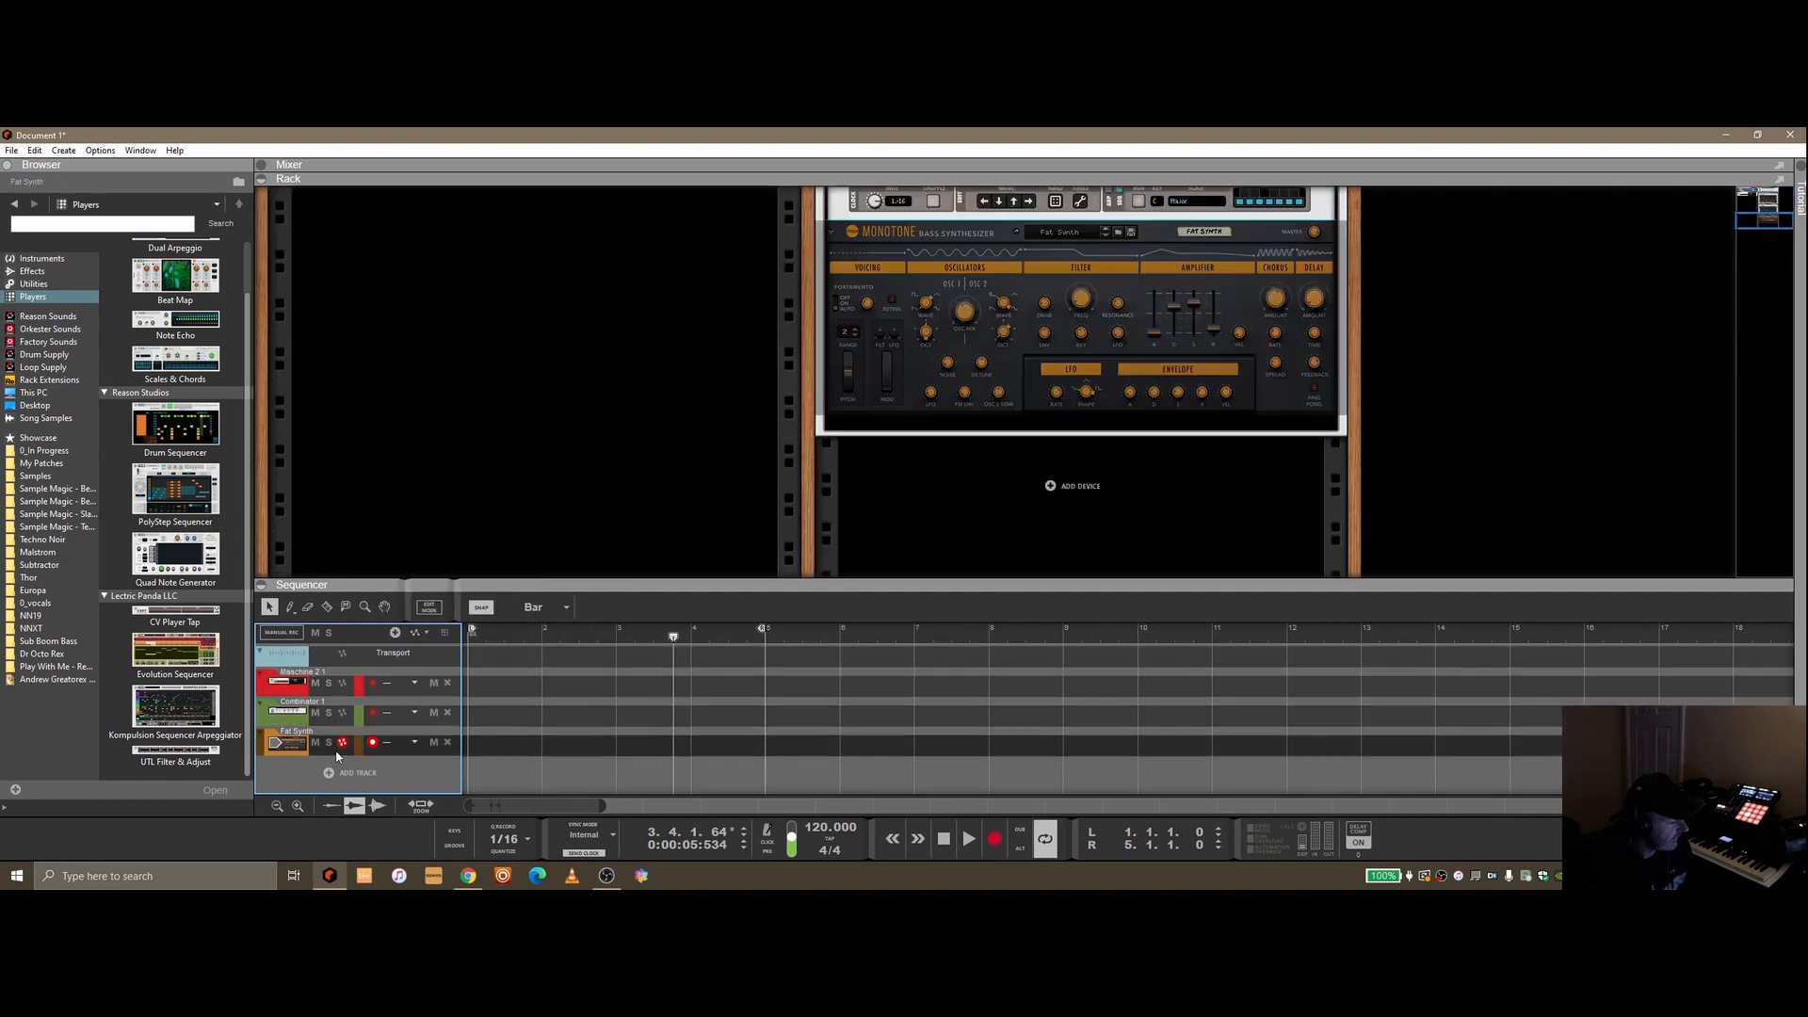
right_click(336, 750)
left_click(407, 256)
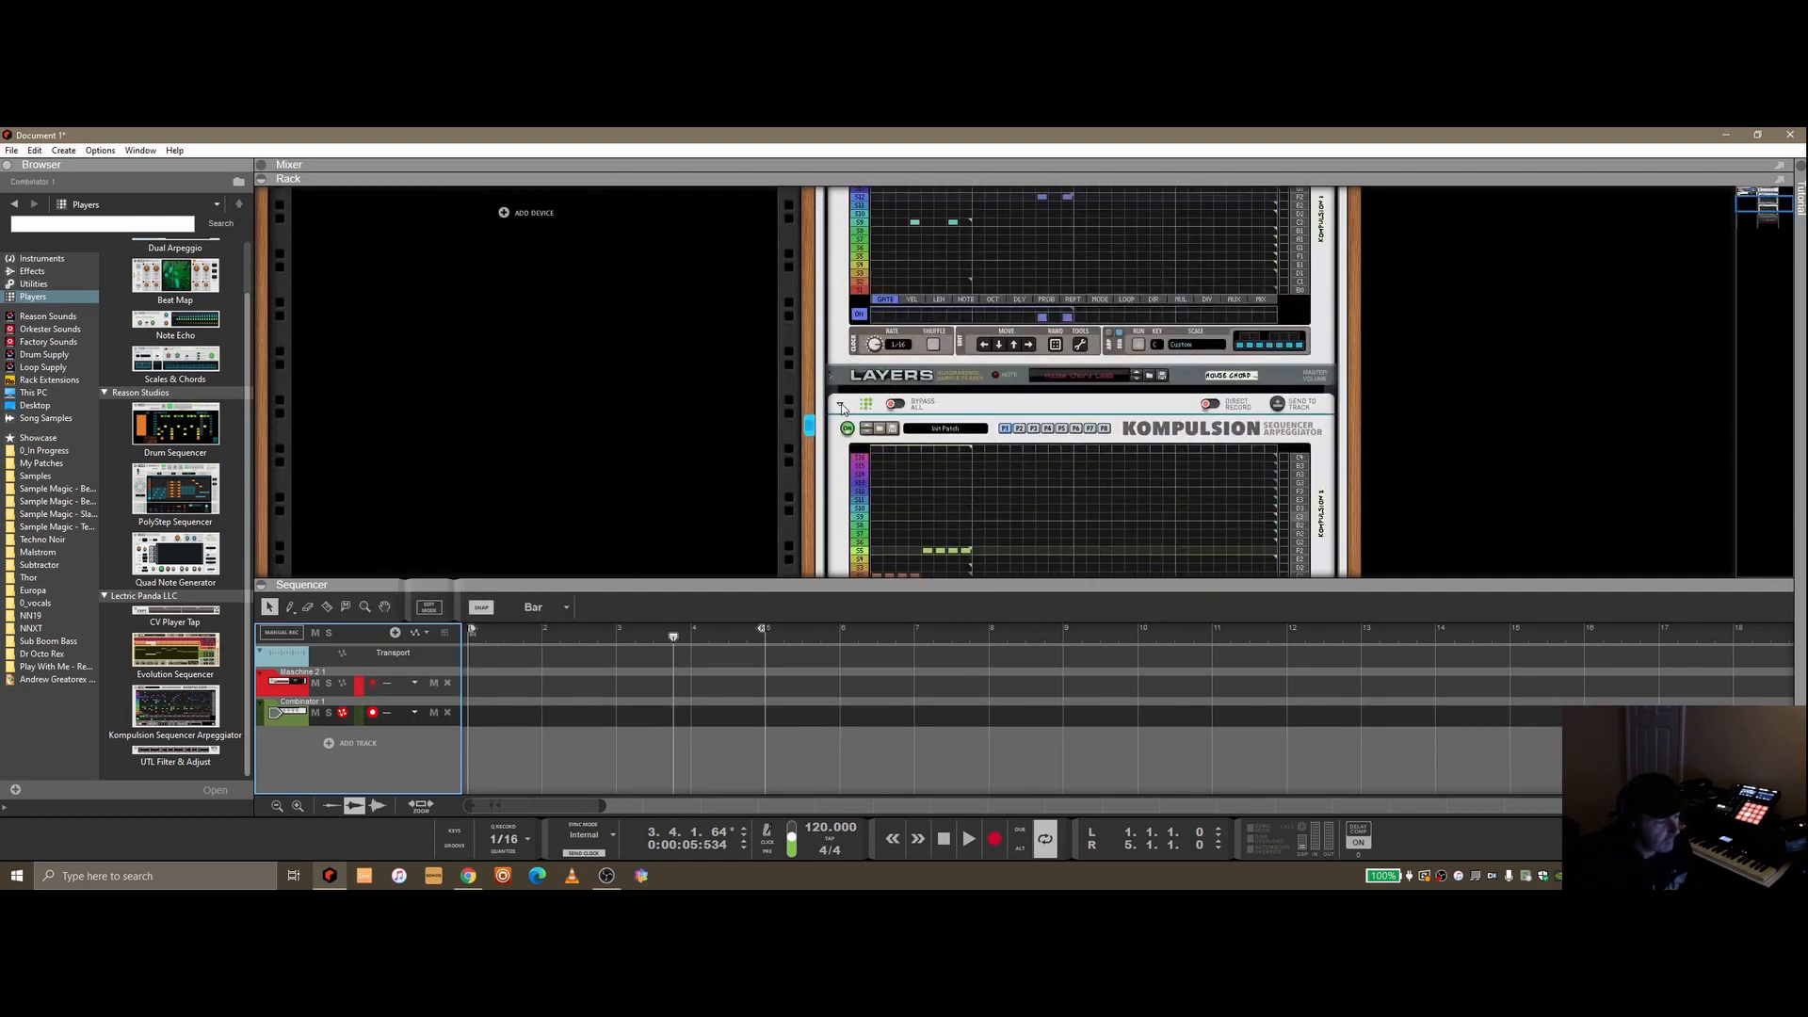
left_click(841, 279)
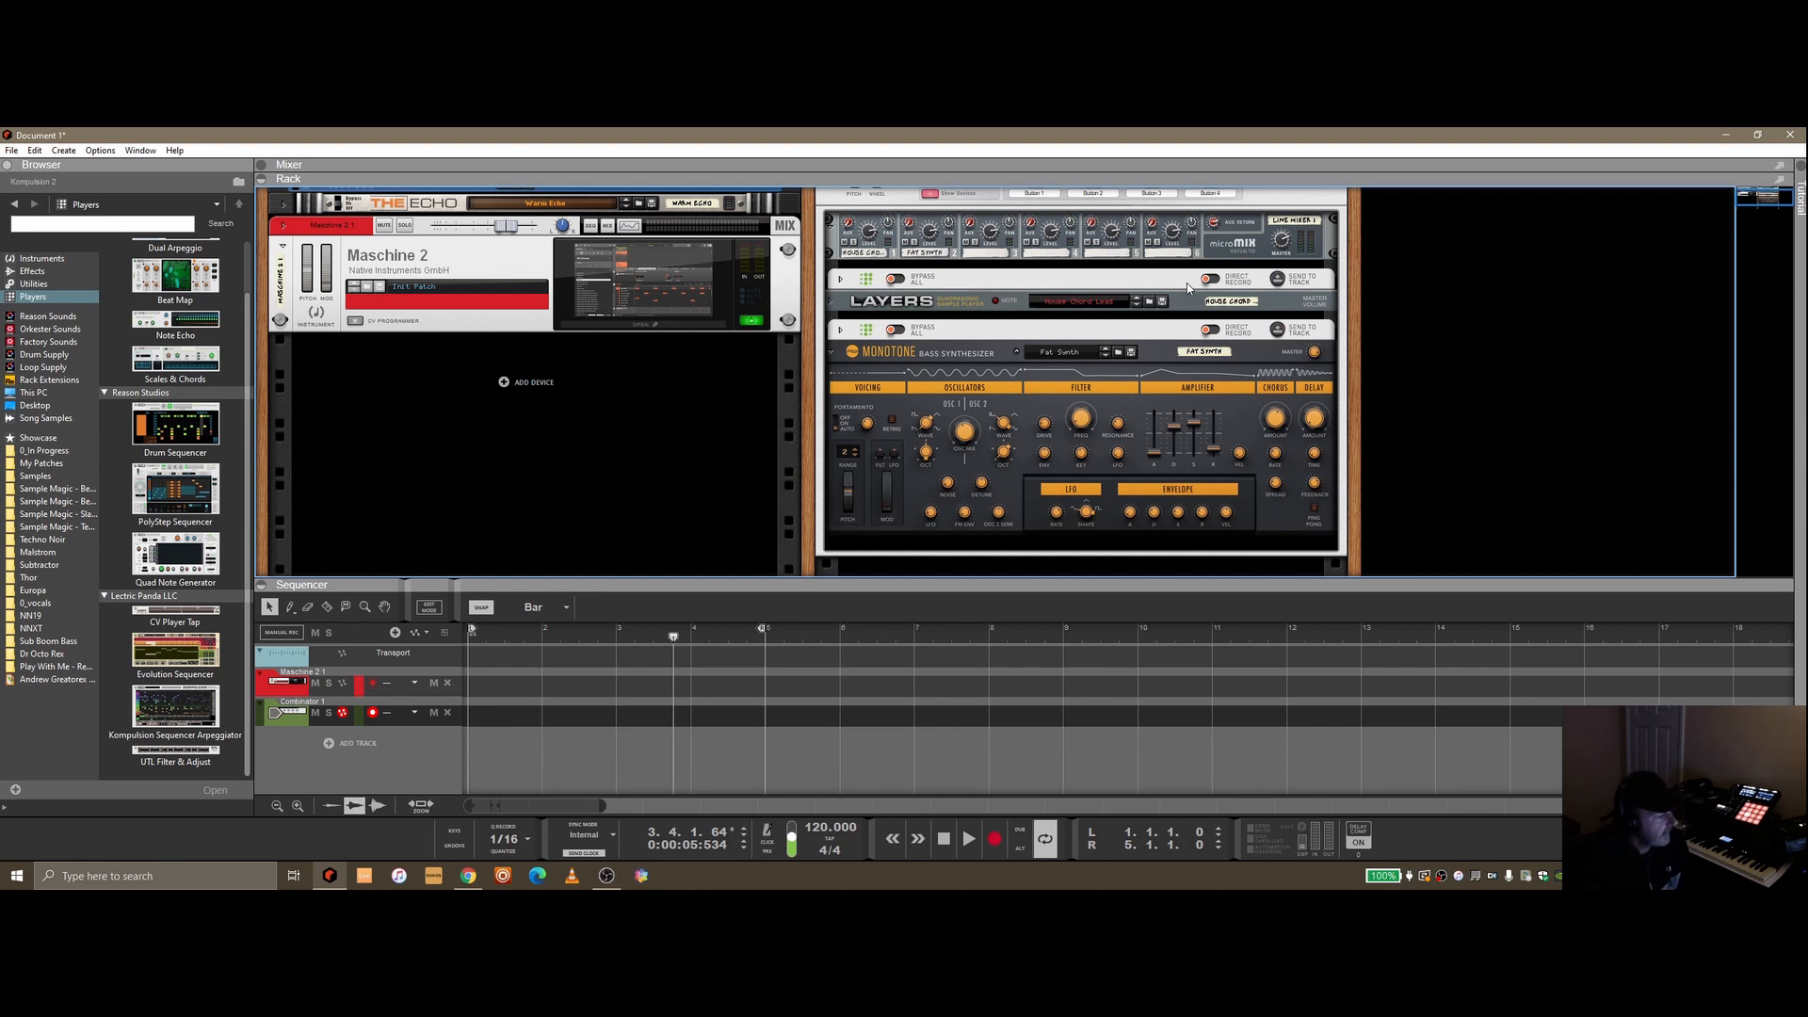
Create a sequencer track for the Monotone Fat Synth device inside the Combinator
left_click(34, 283)
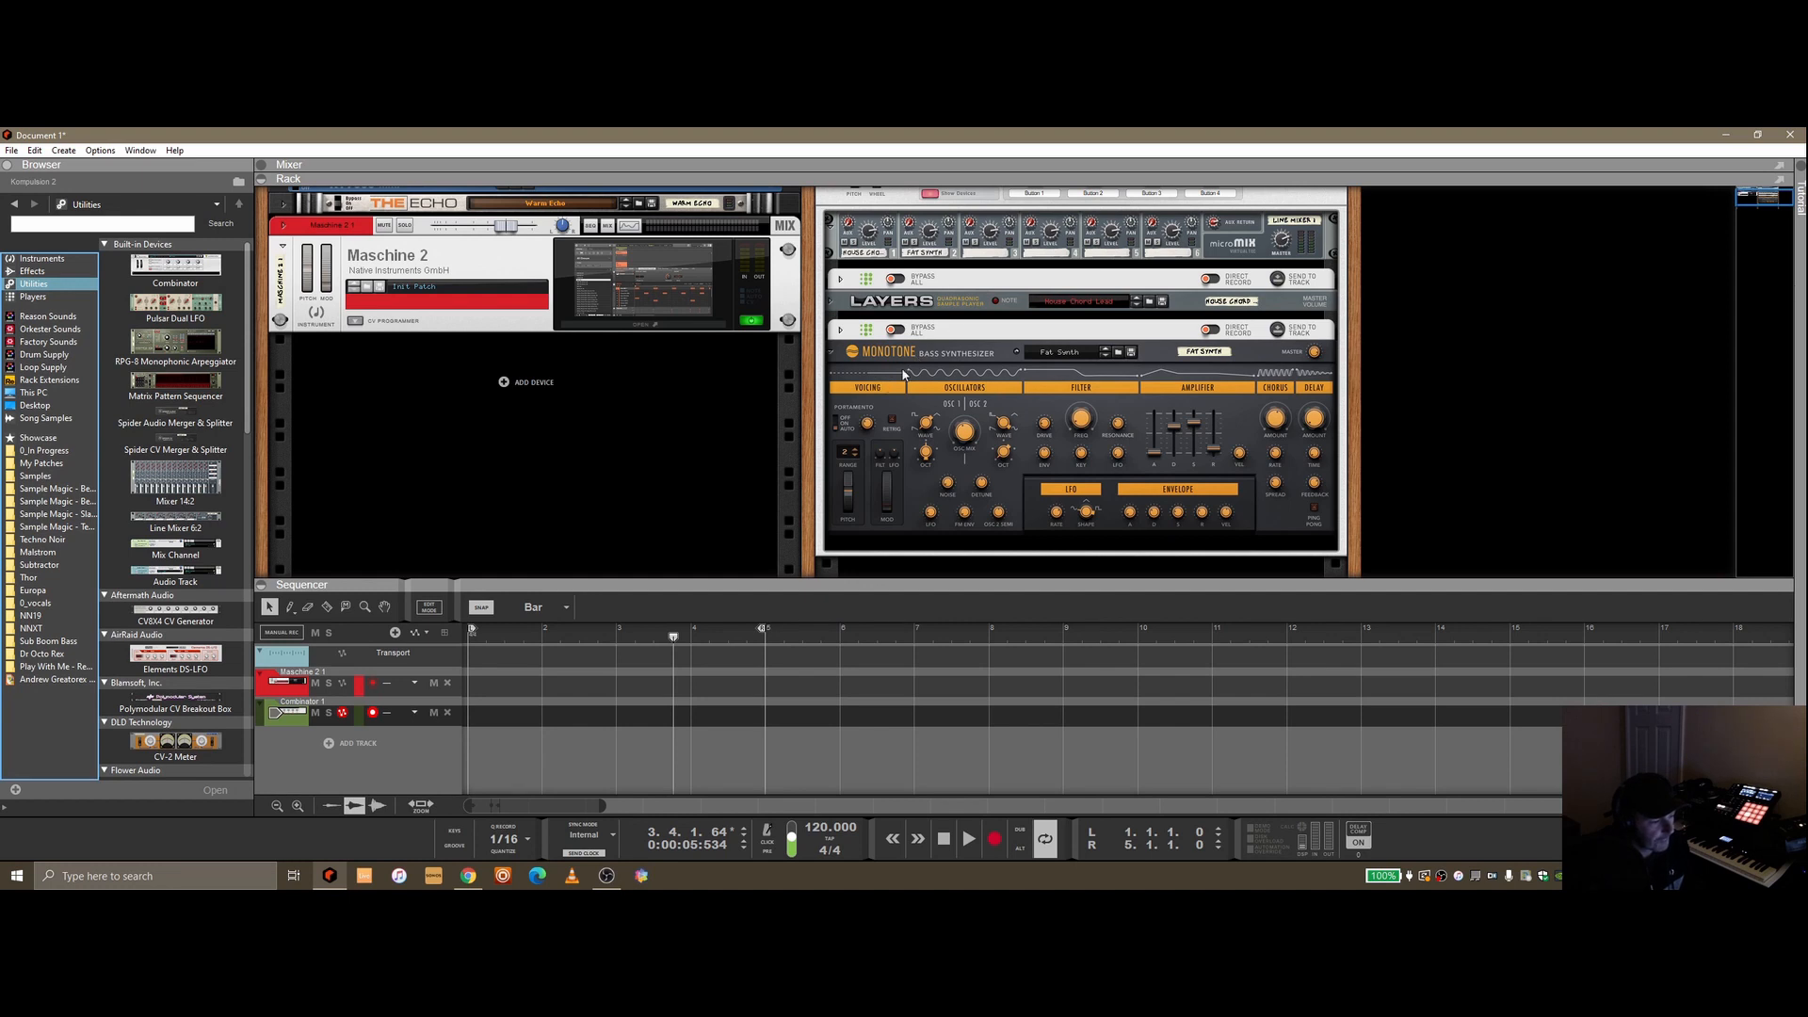
right_click(953, 354)
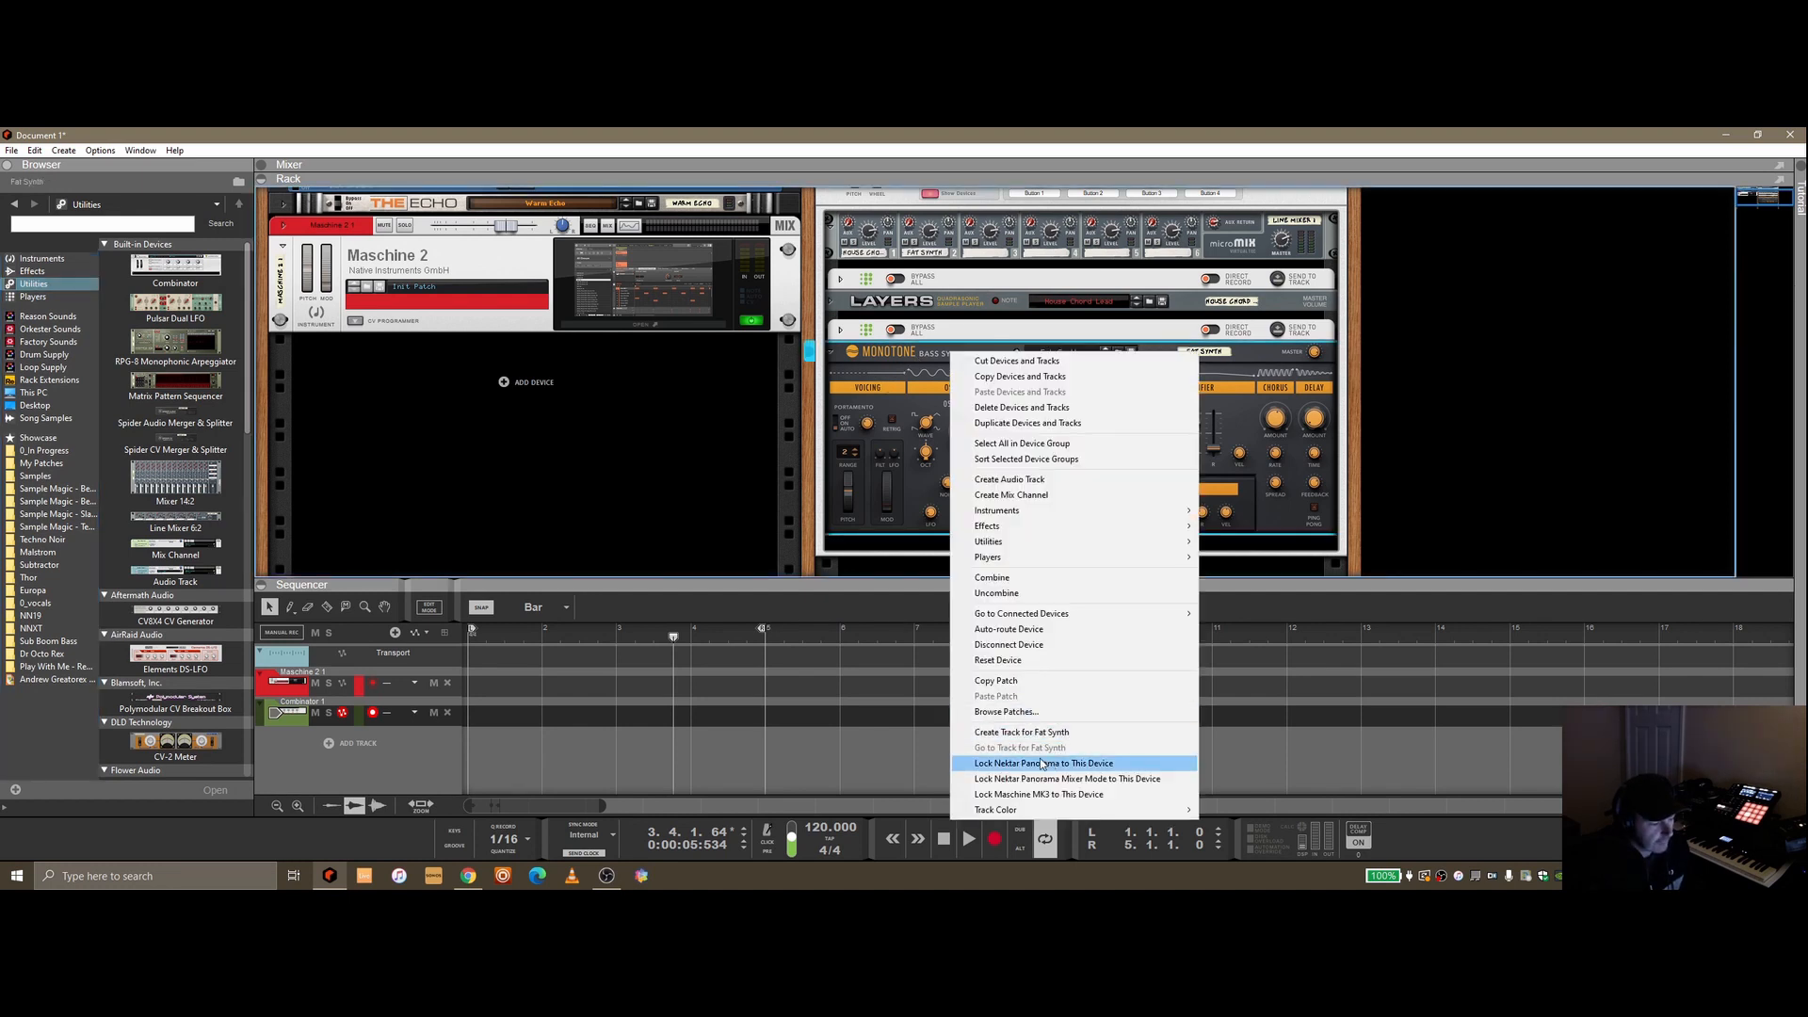
left_click(1036, 732)
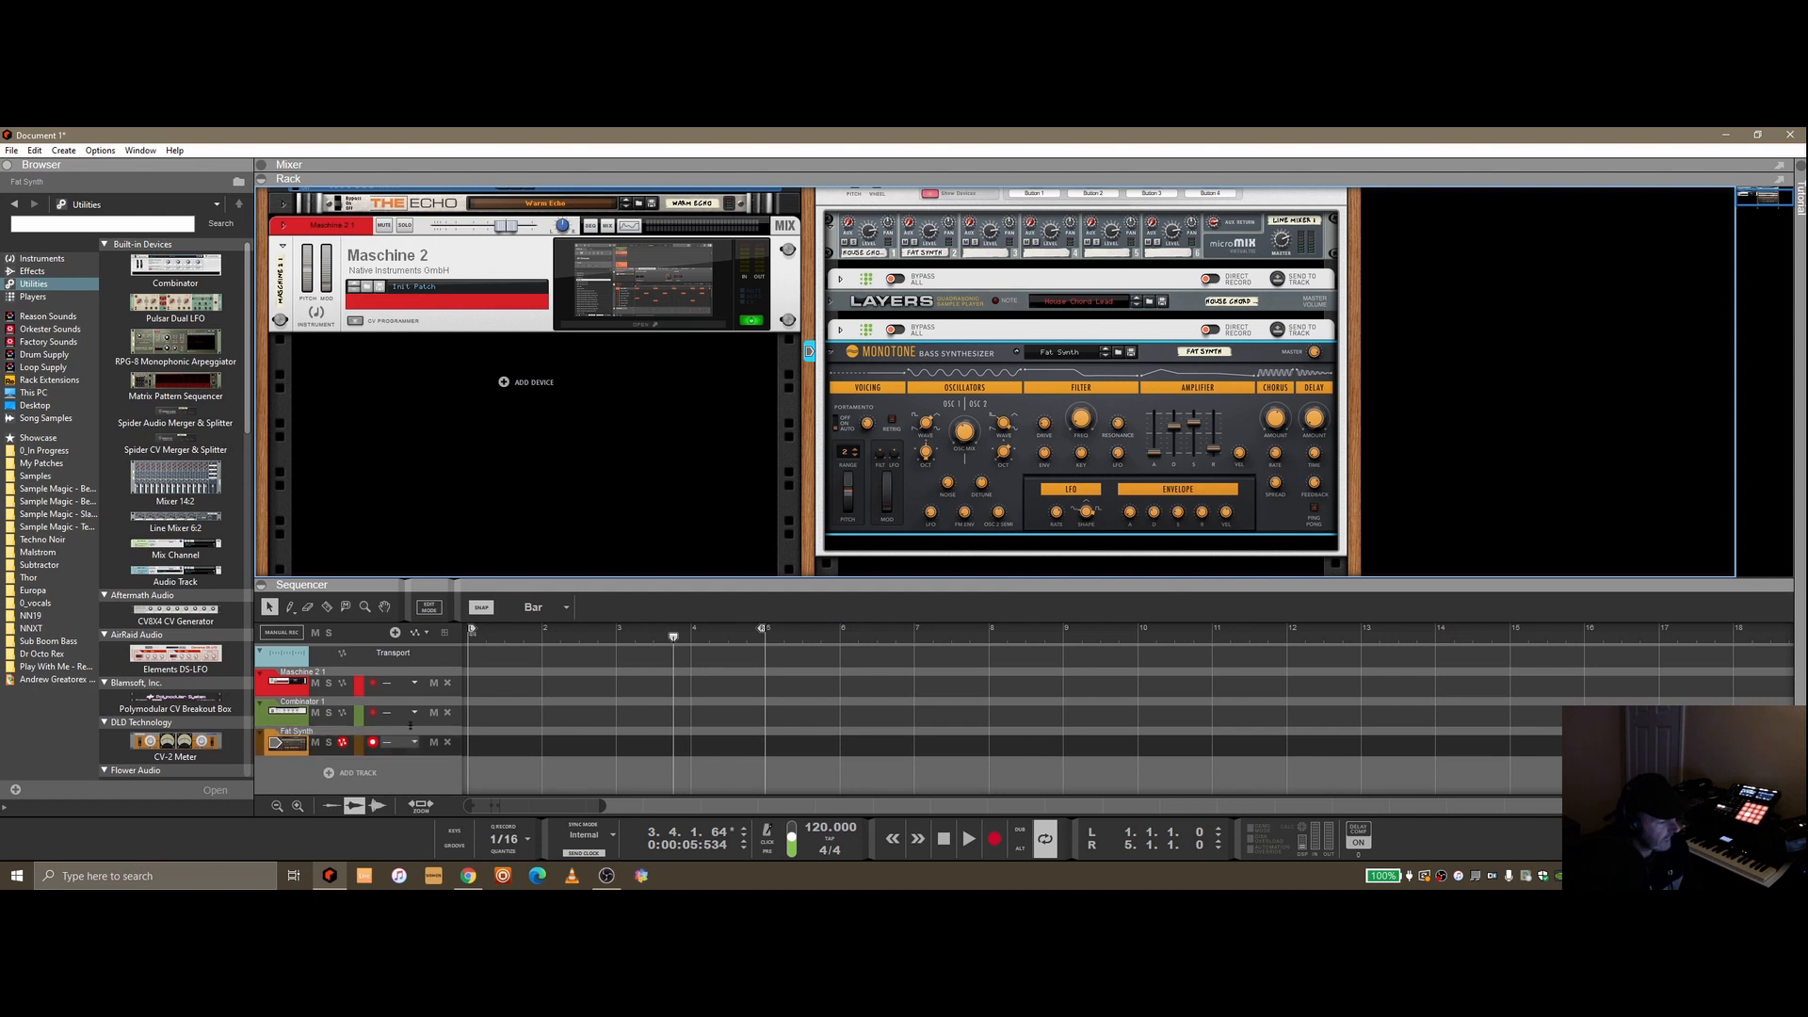
Create a sequencer track for the Layers House Chord Lead device
left_click(957, 304)
right_click(957, 304)
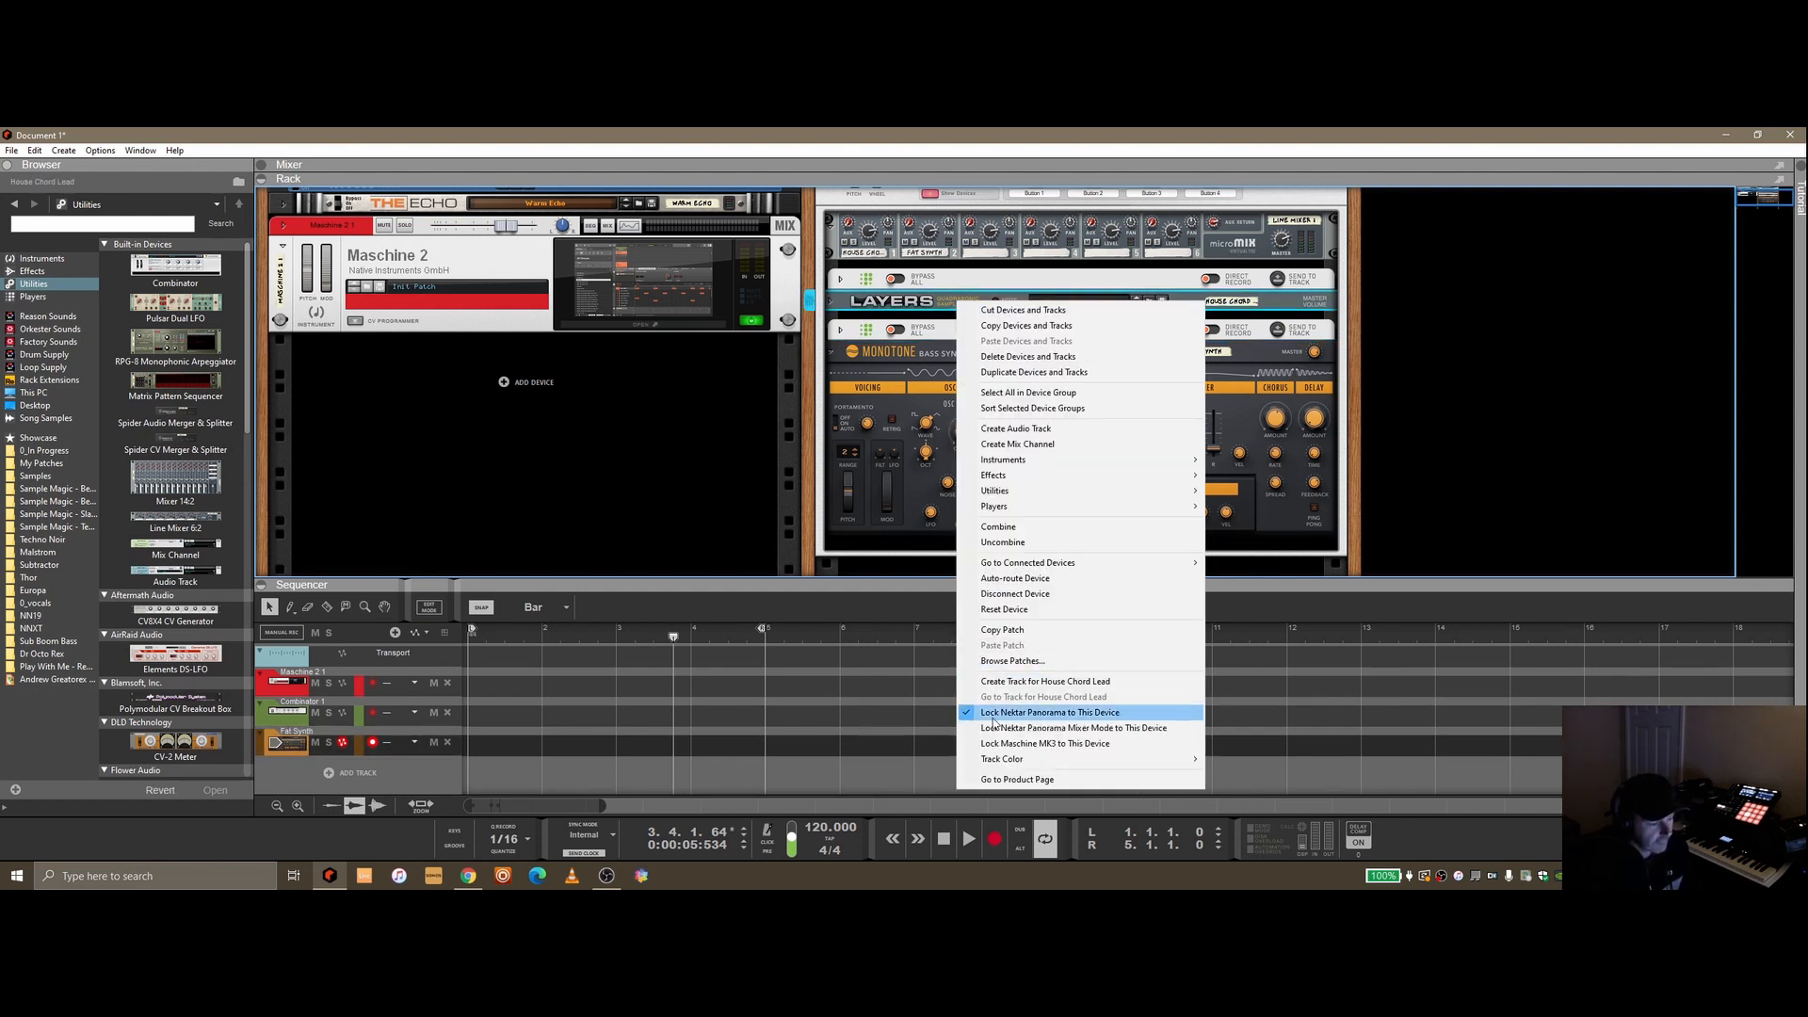
left_click(1036, 681)
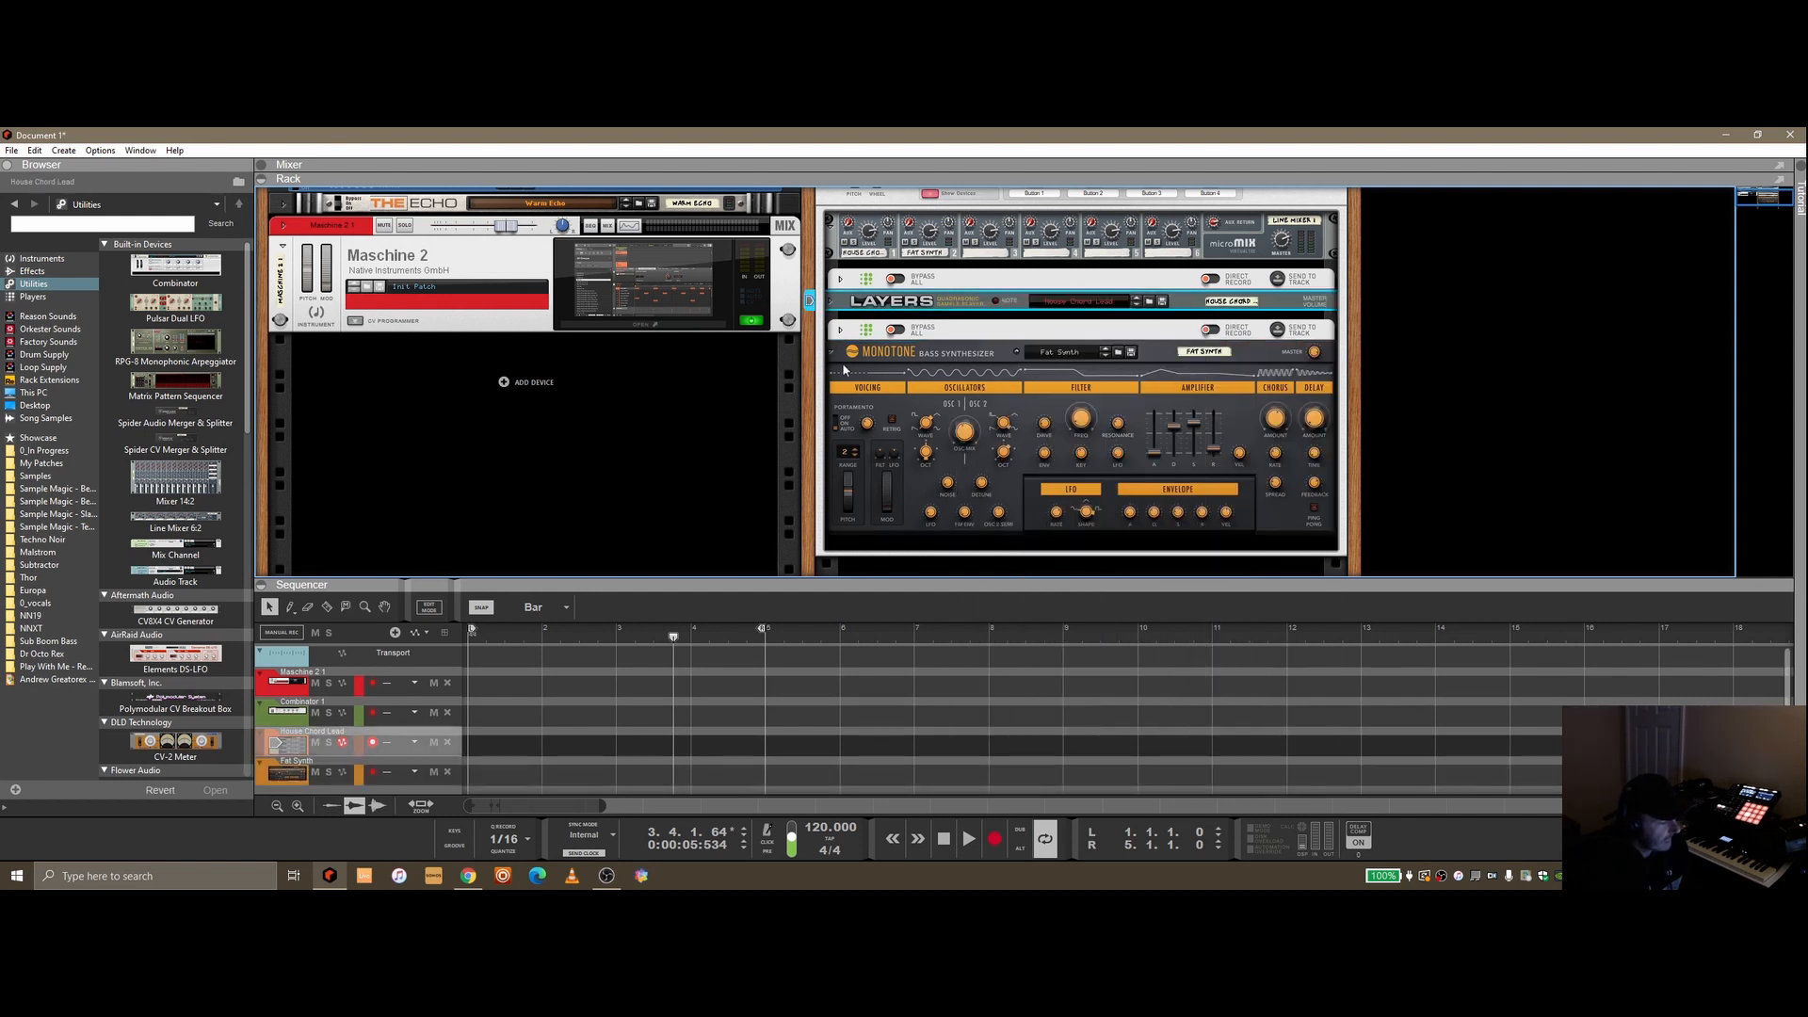
Send the first Kompulsion's pattern to the House Chord Lead track as a clip
left_click(391, 728)
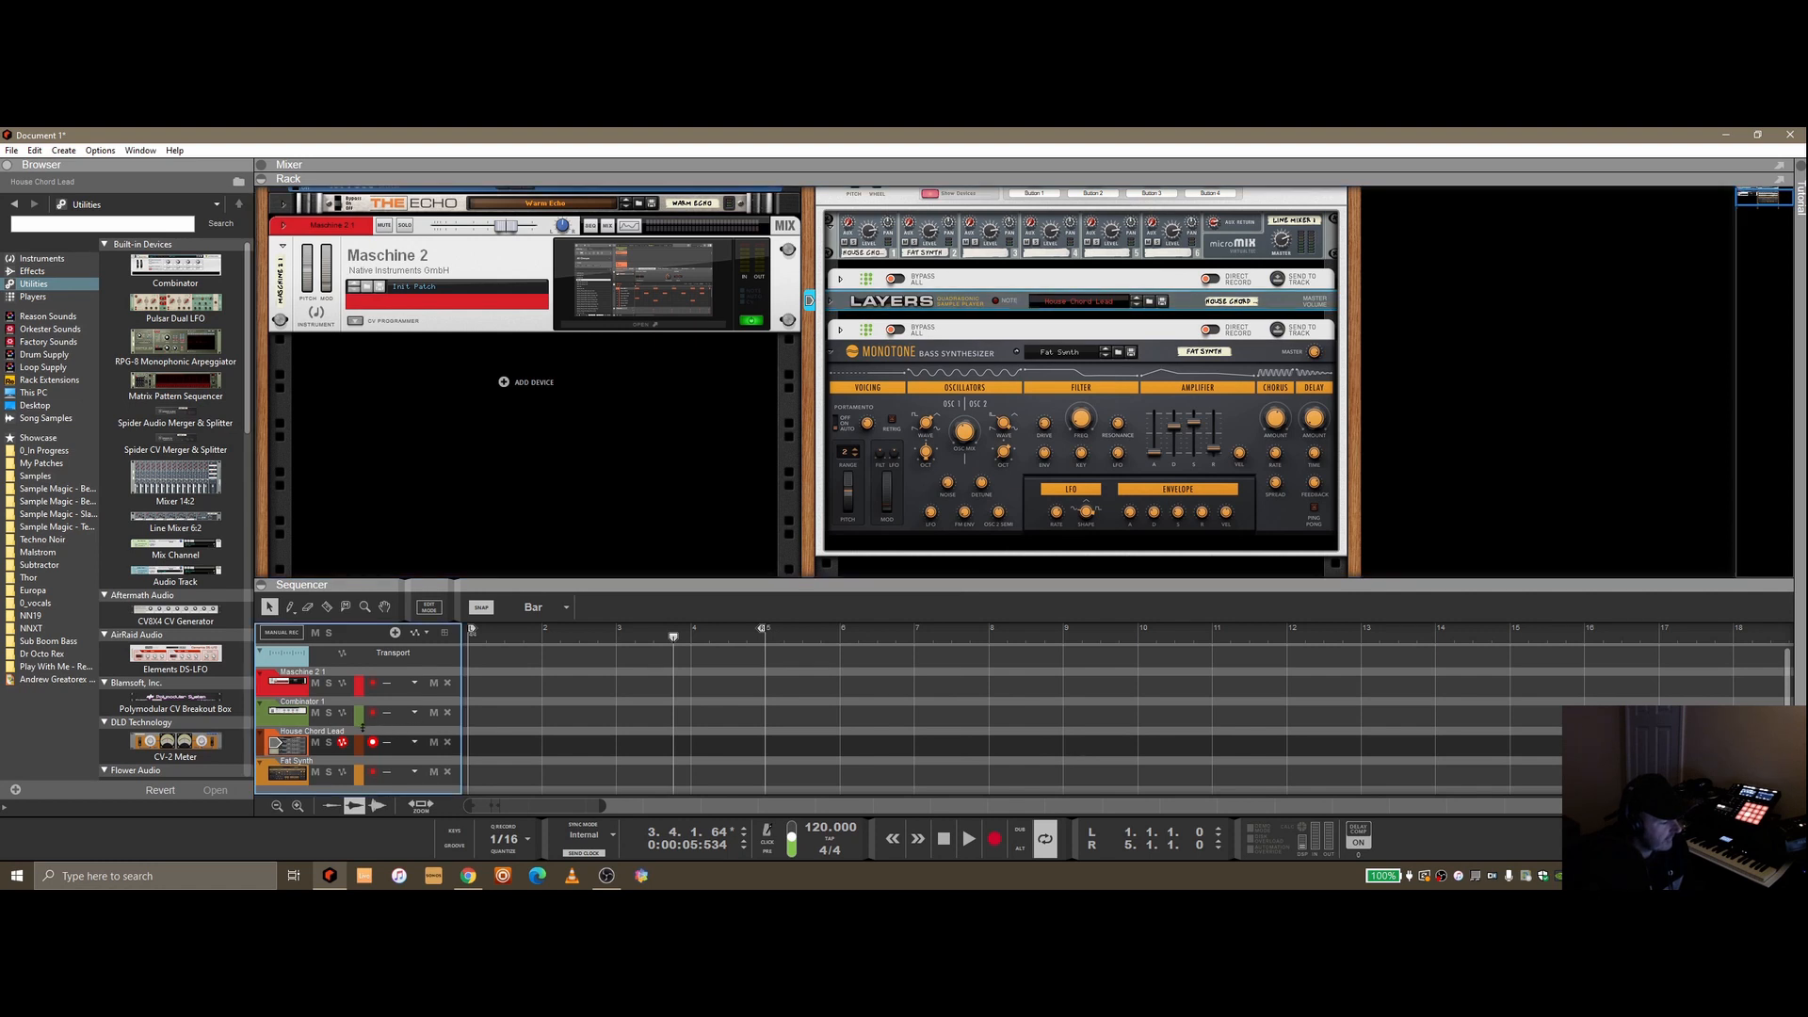
left_click(1278, 282)
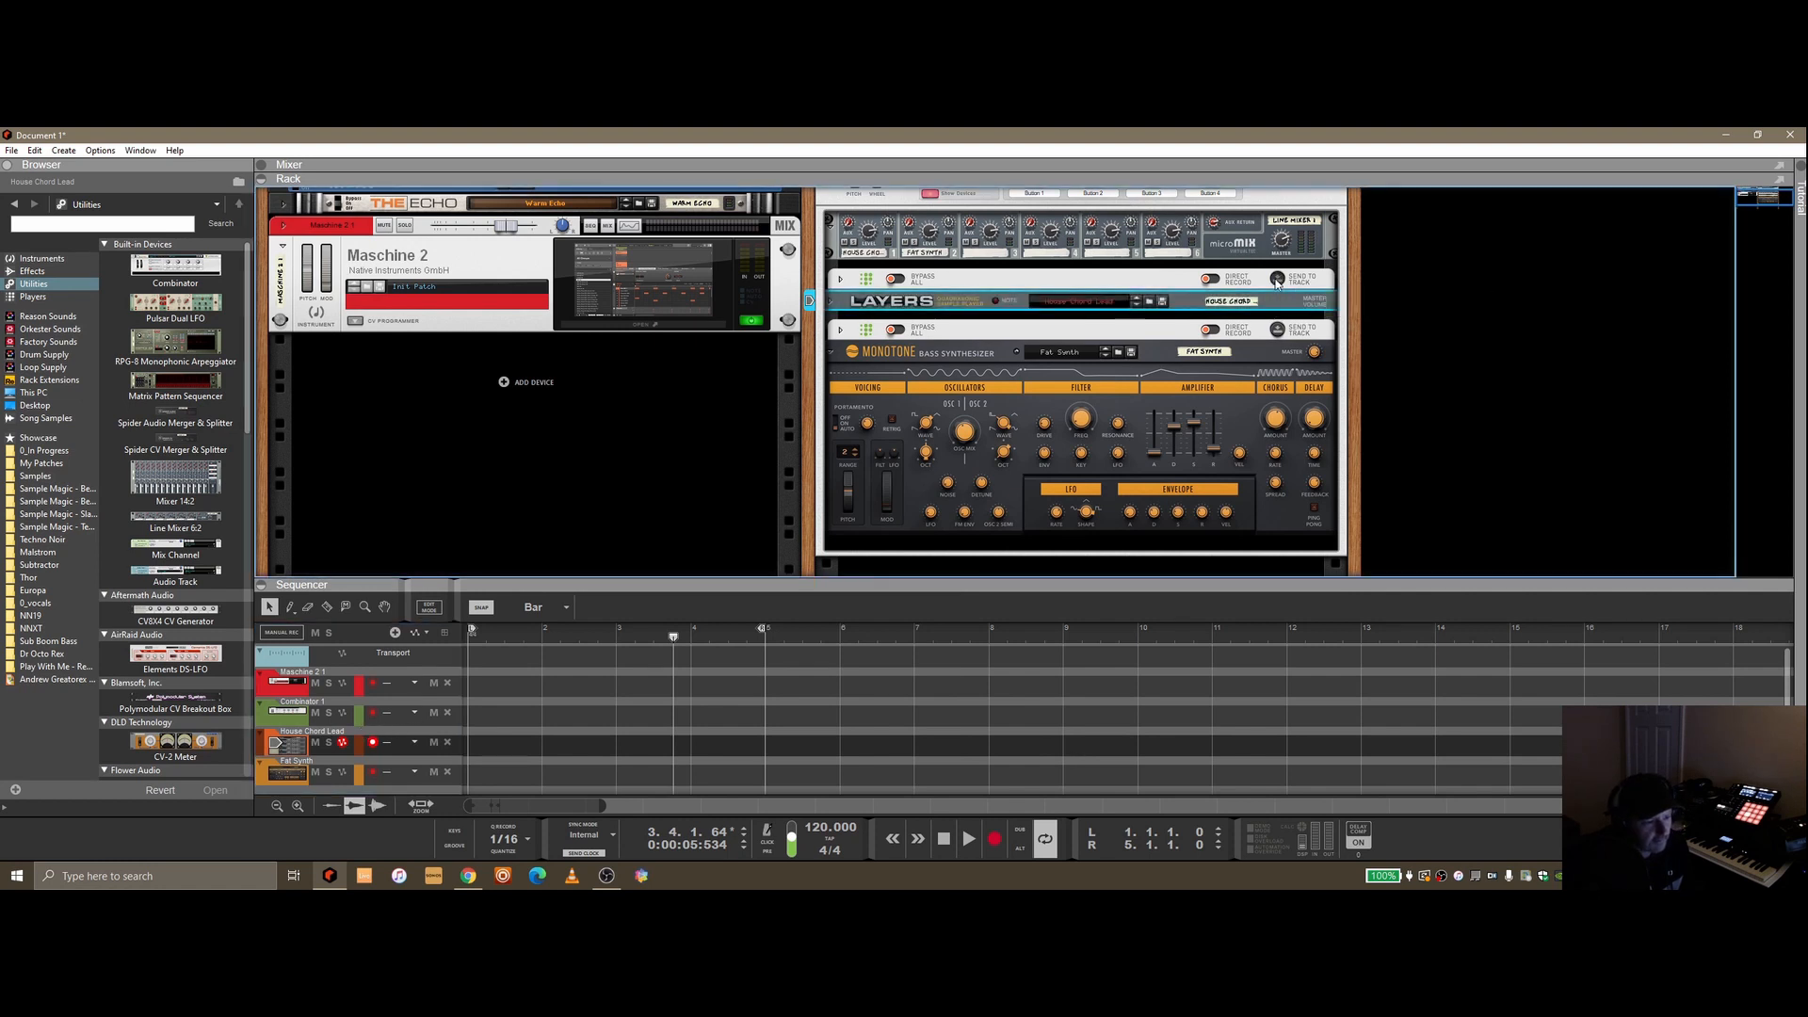
left_click(1277, 280)
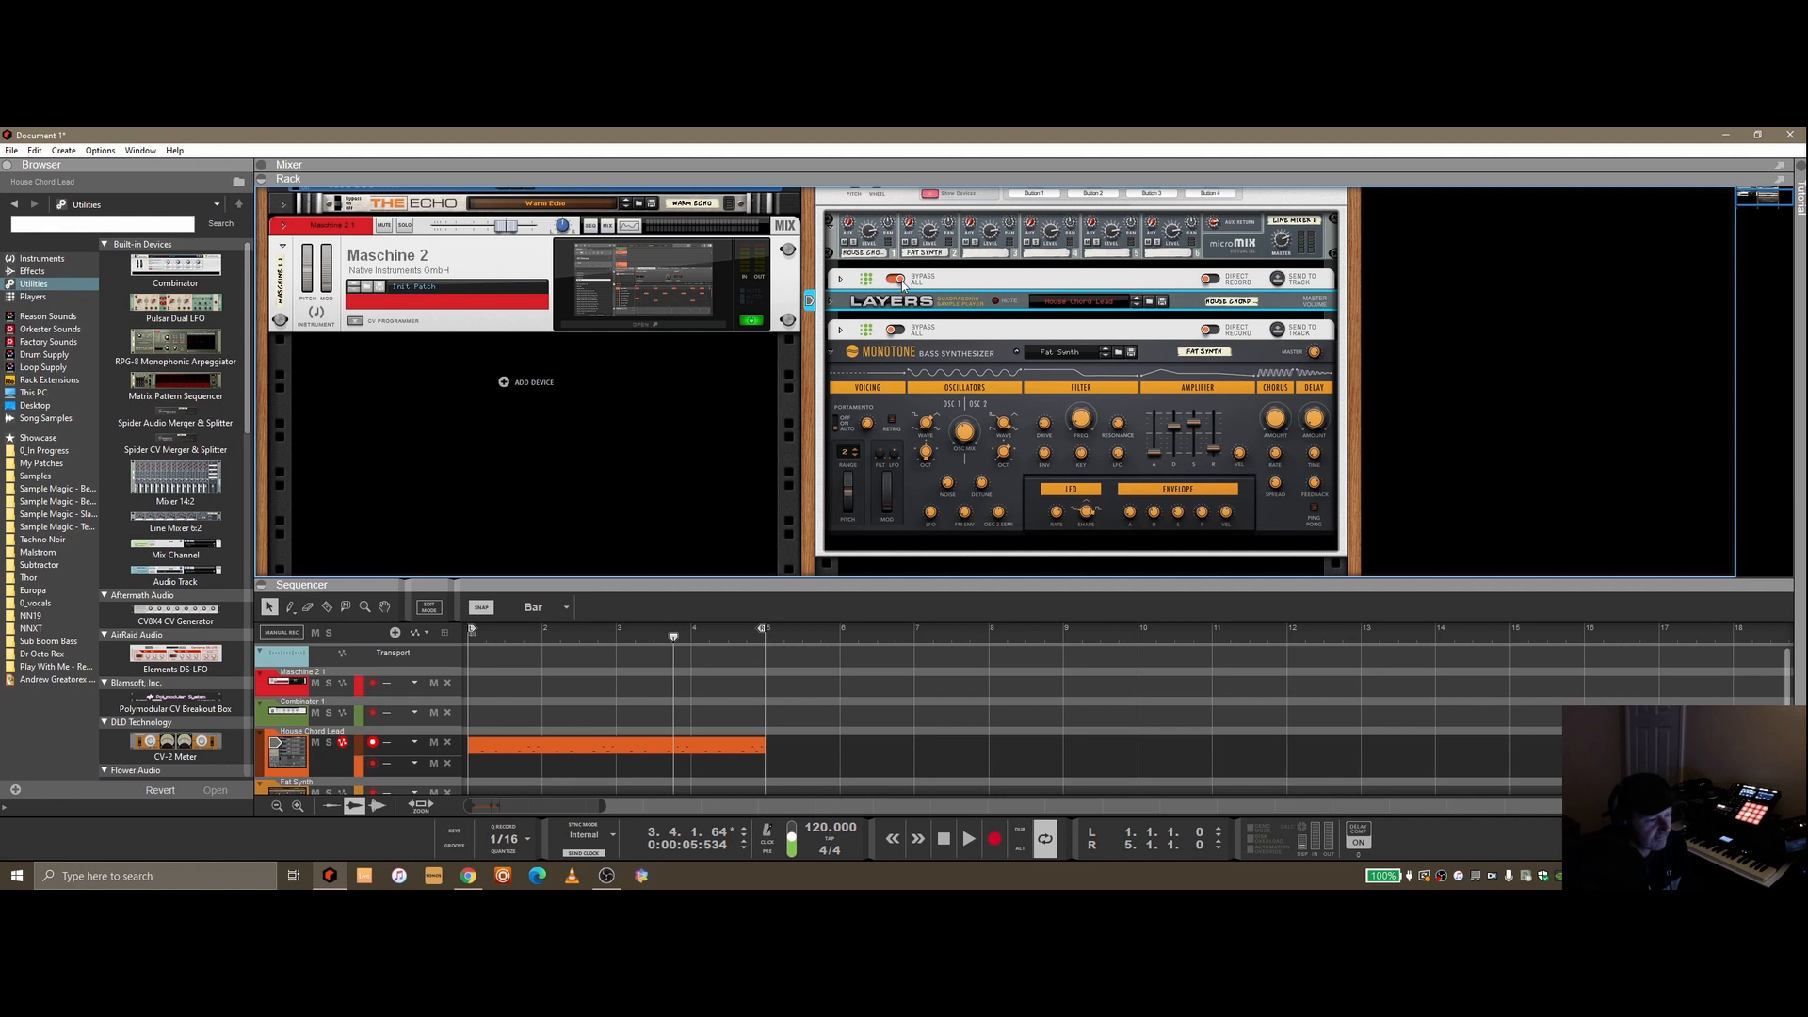
Send the second Kompulsion's pattern to the Fat Synth track as a clip
left_click(840, 279)
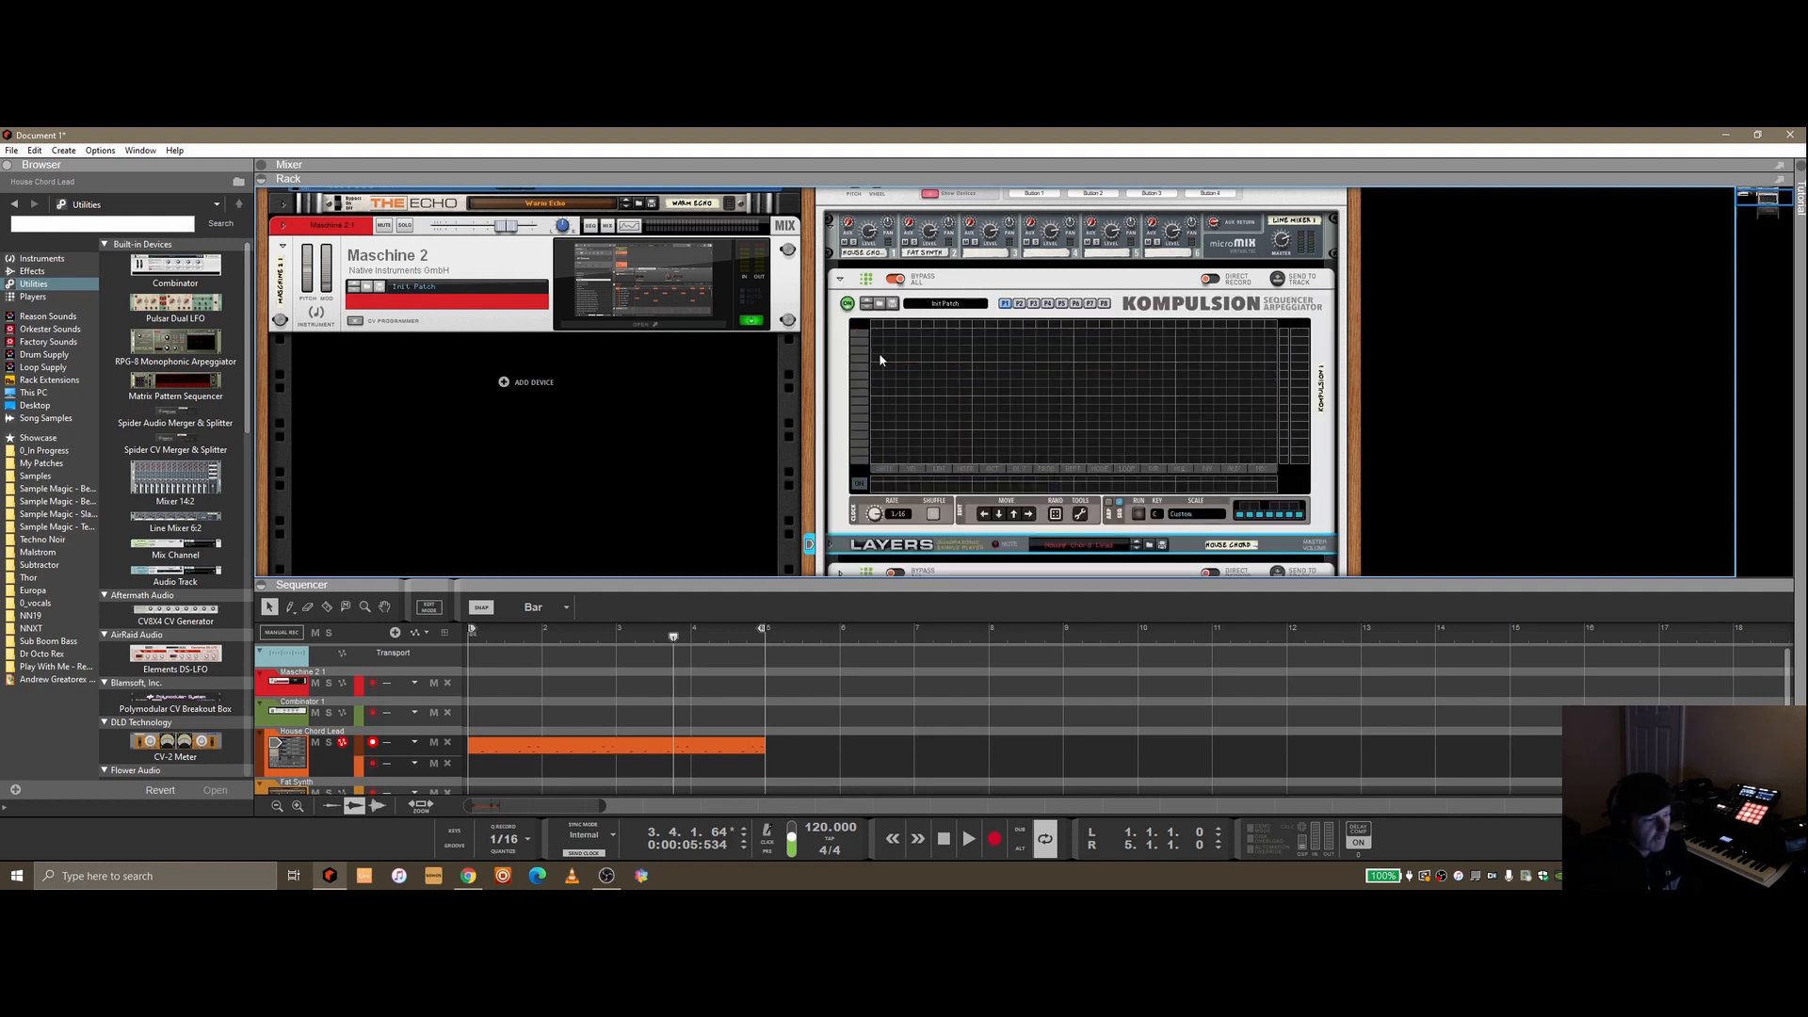
left_click(842, 281)
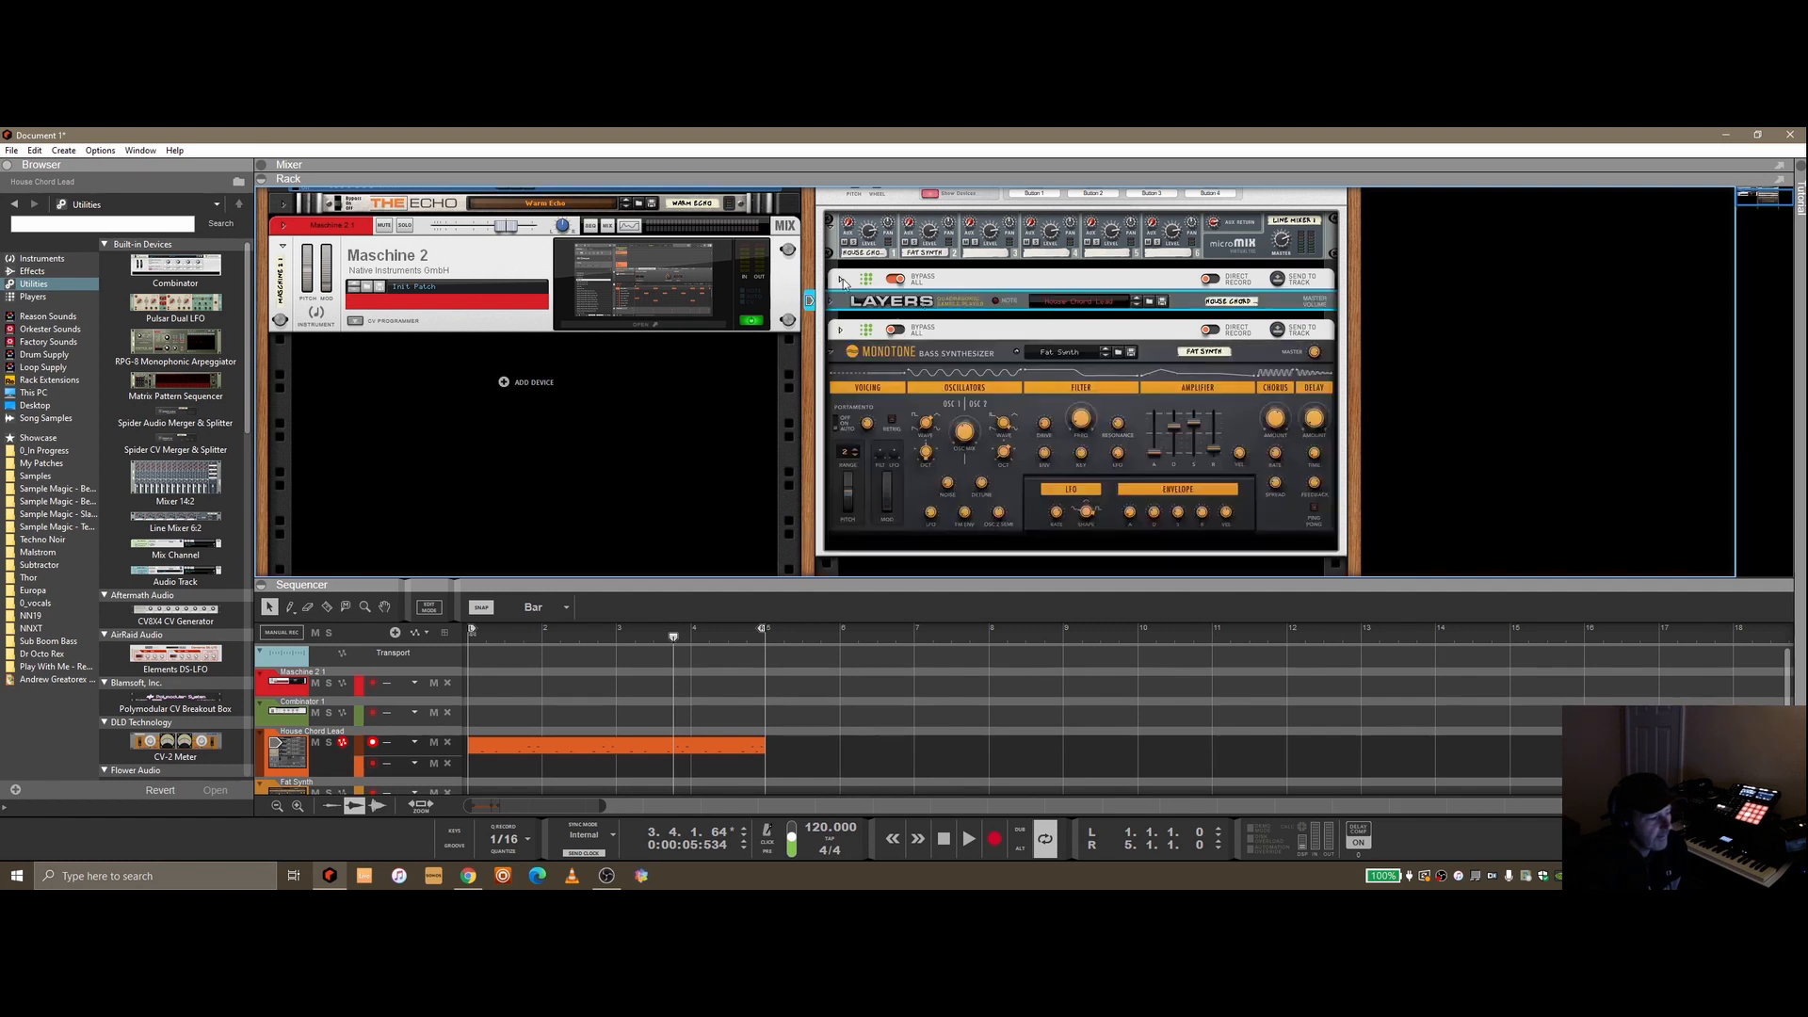
left_click(1278, 331)
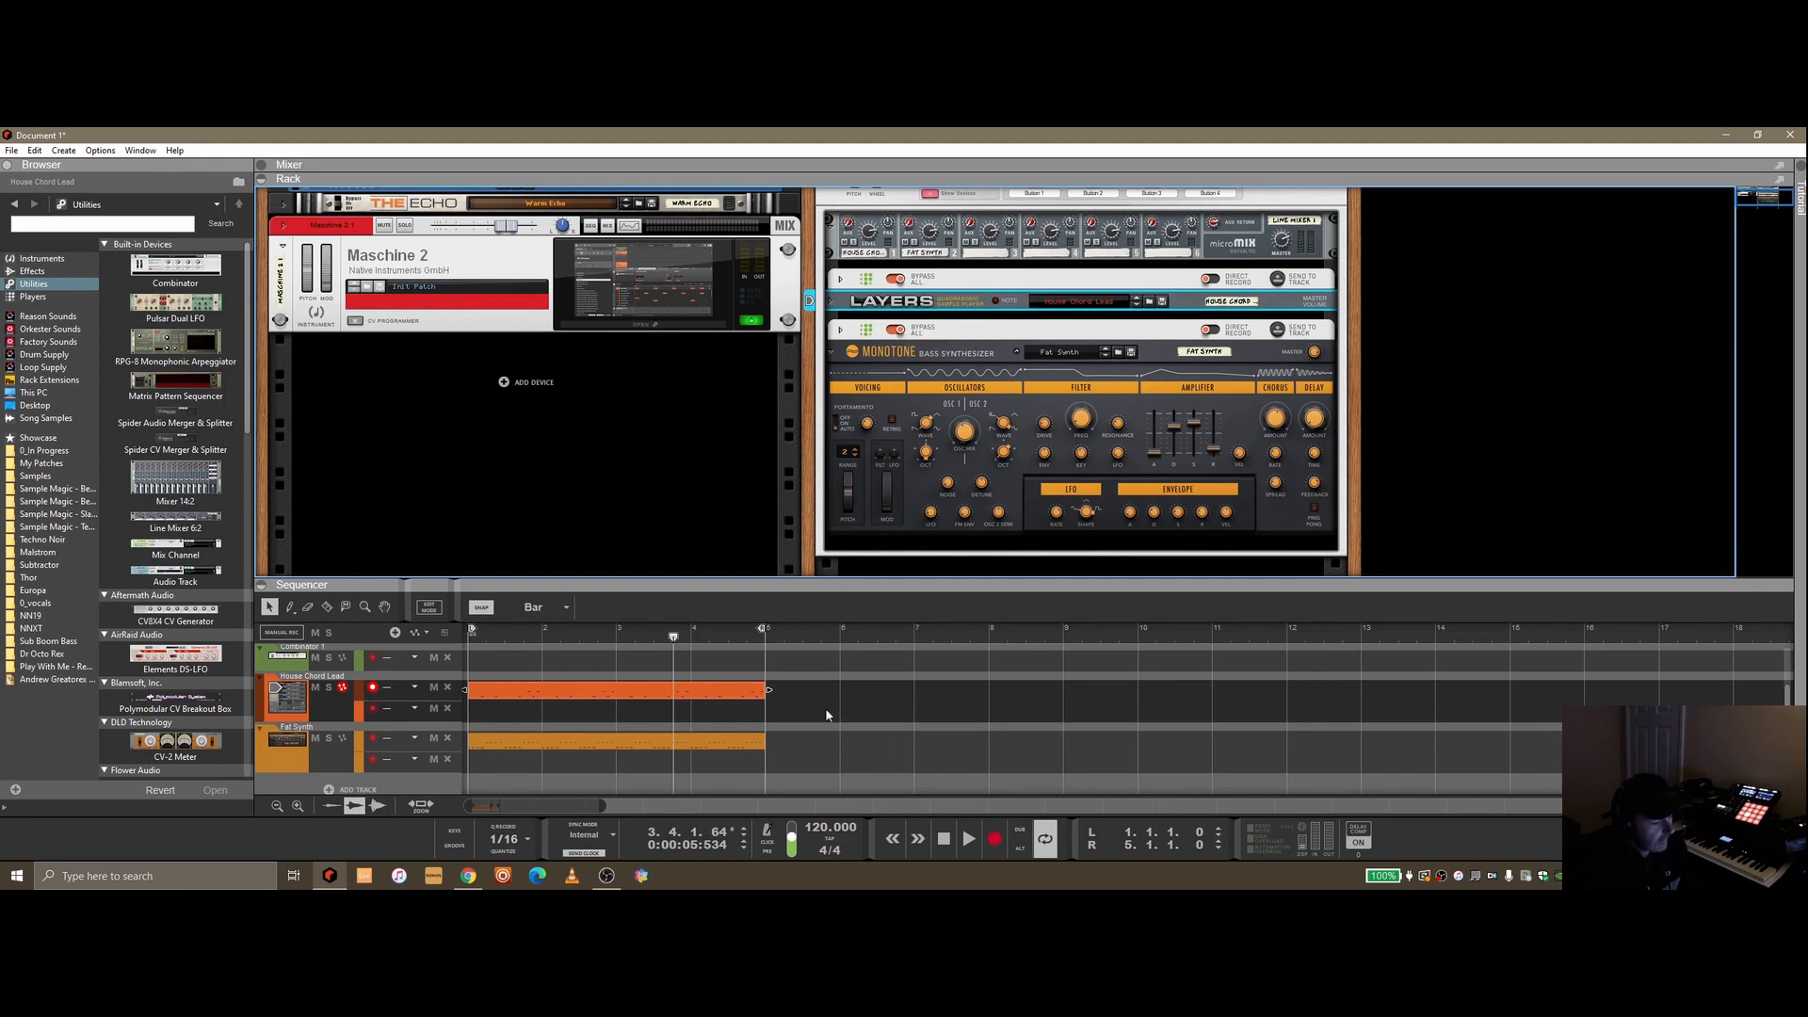
Move the song position and play and stop the song to audition the sent clips
left_click_drag(606, 641, 433, 663)
left_click(976, 841)
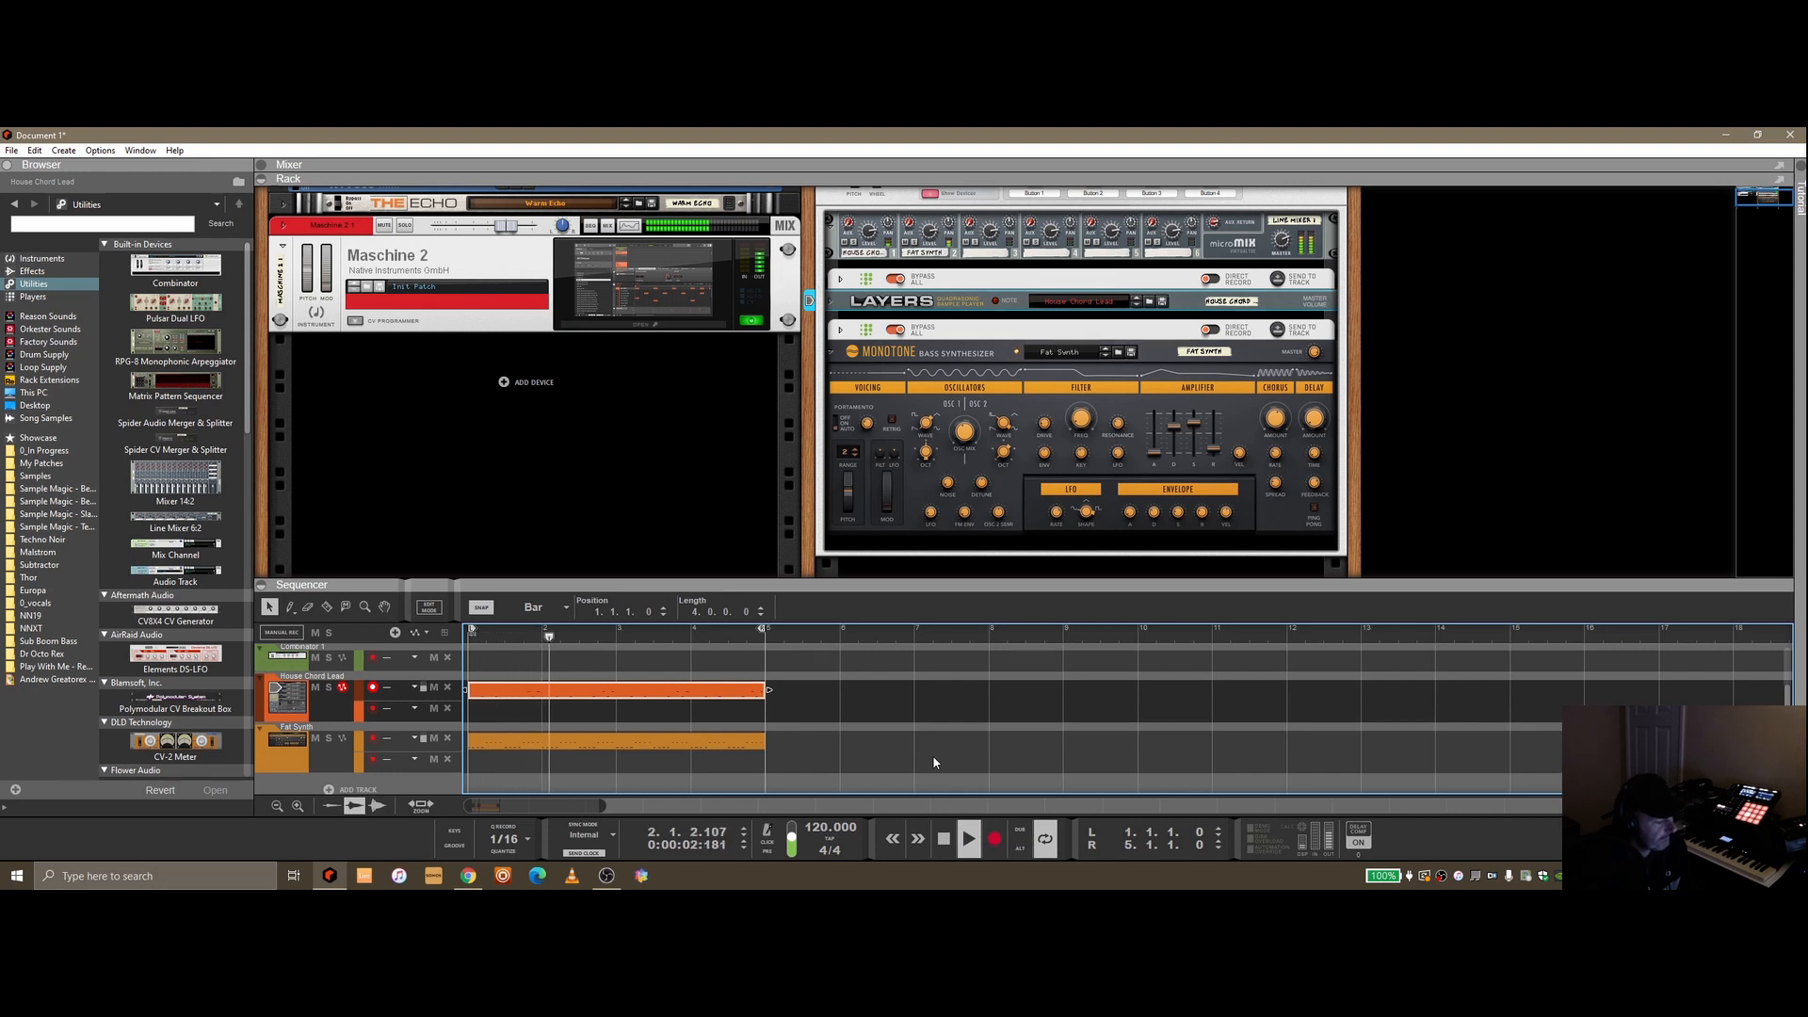
left_click(944, 838)
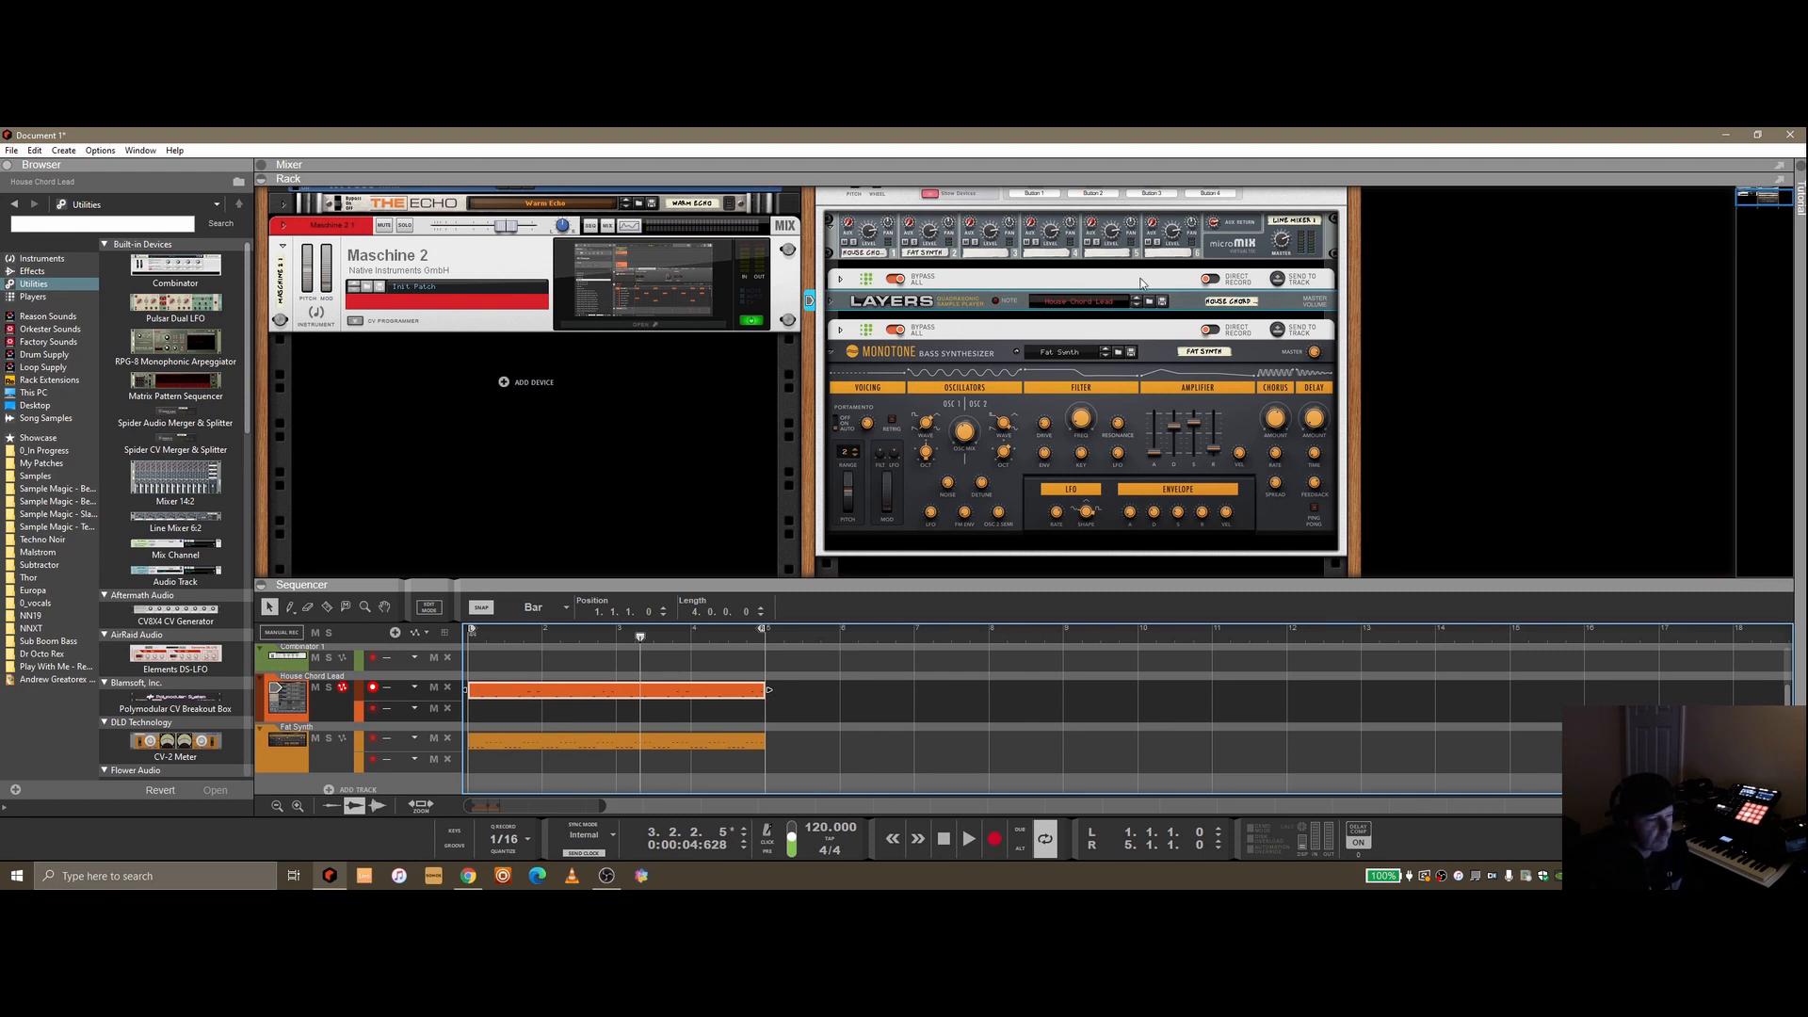
Unfold the second Kompulsion in the rack to show its pattern grid
left_click(841, 331)
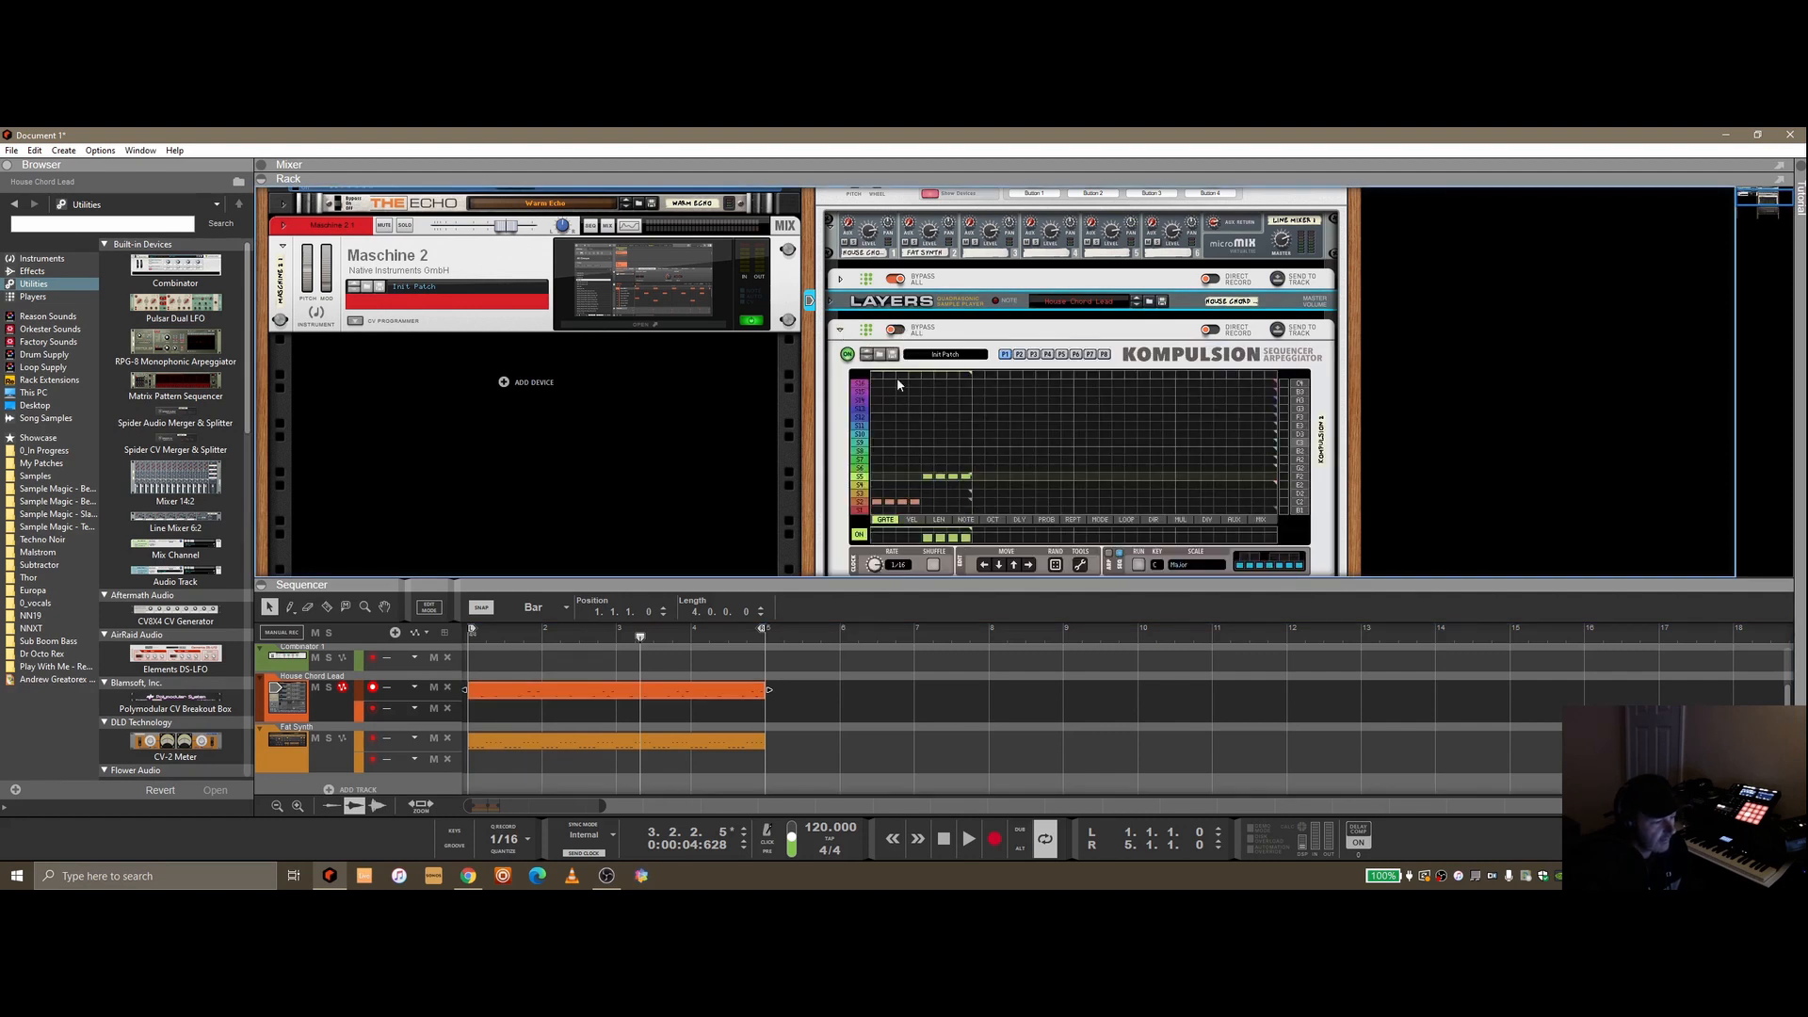
scroll(999, 422, "down", 1)
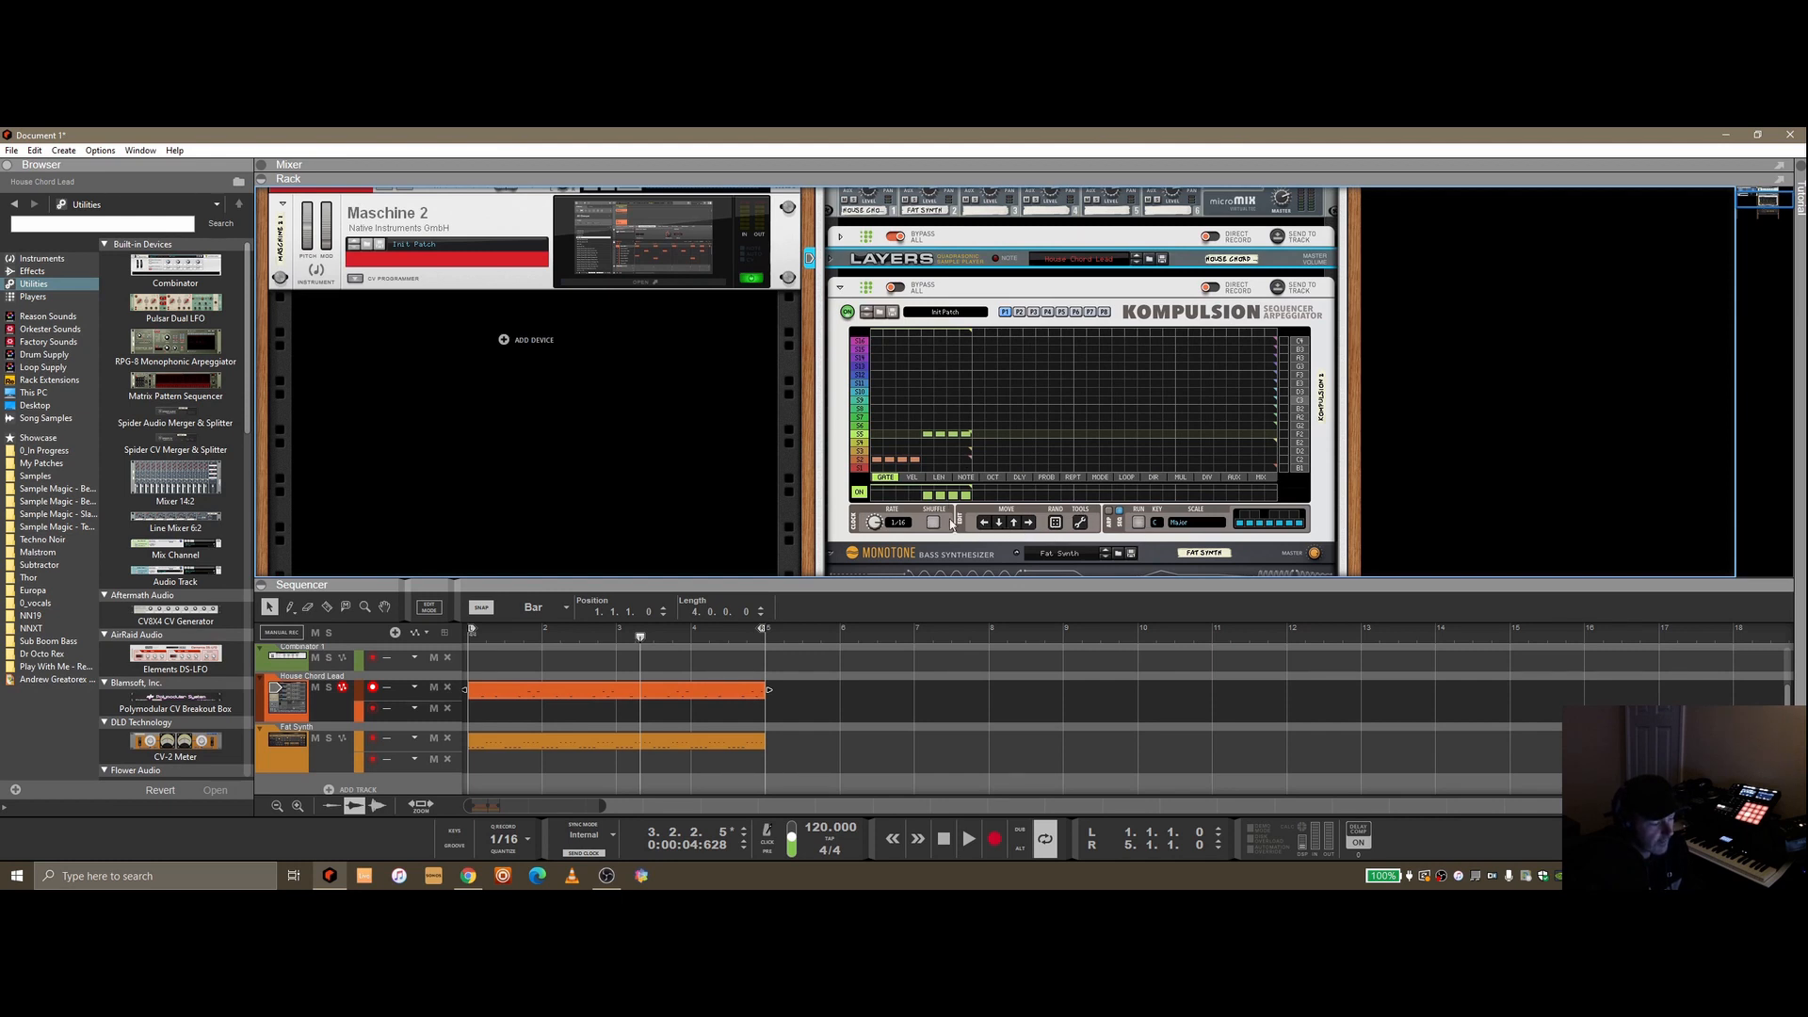
left_click(860, 460)
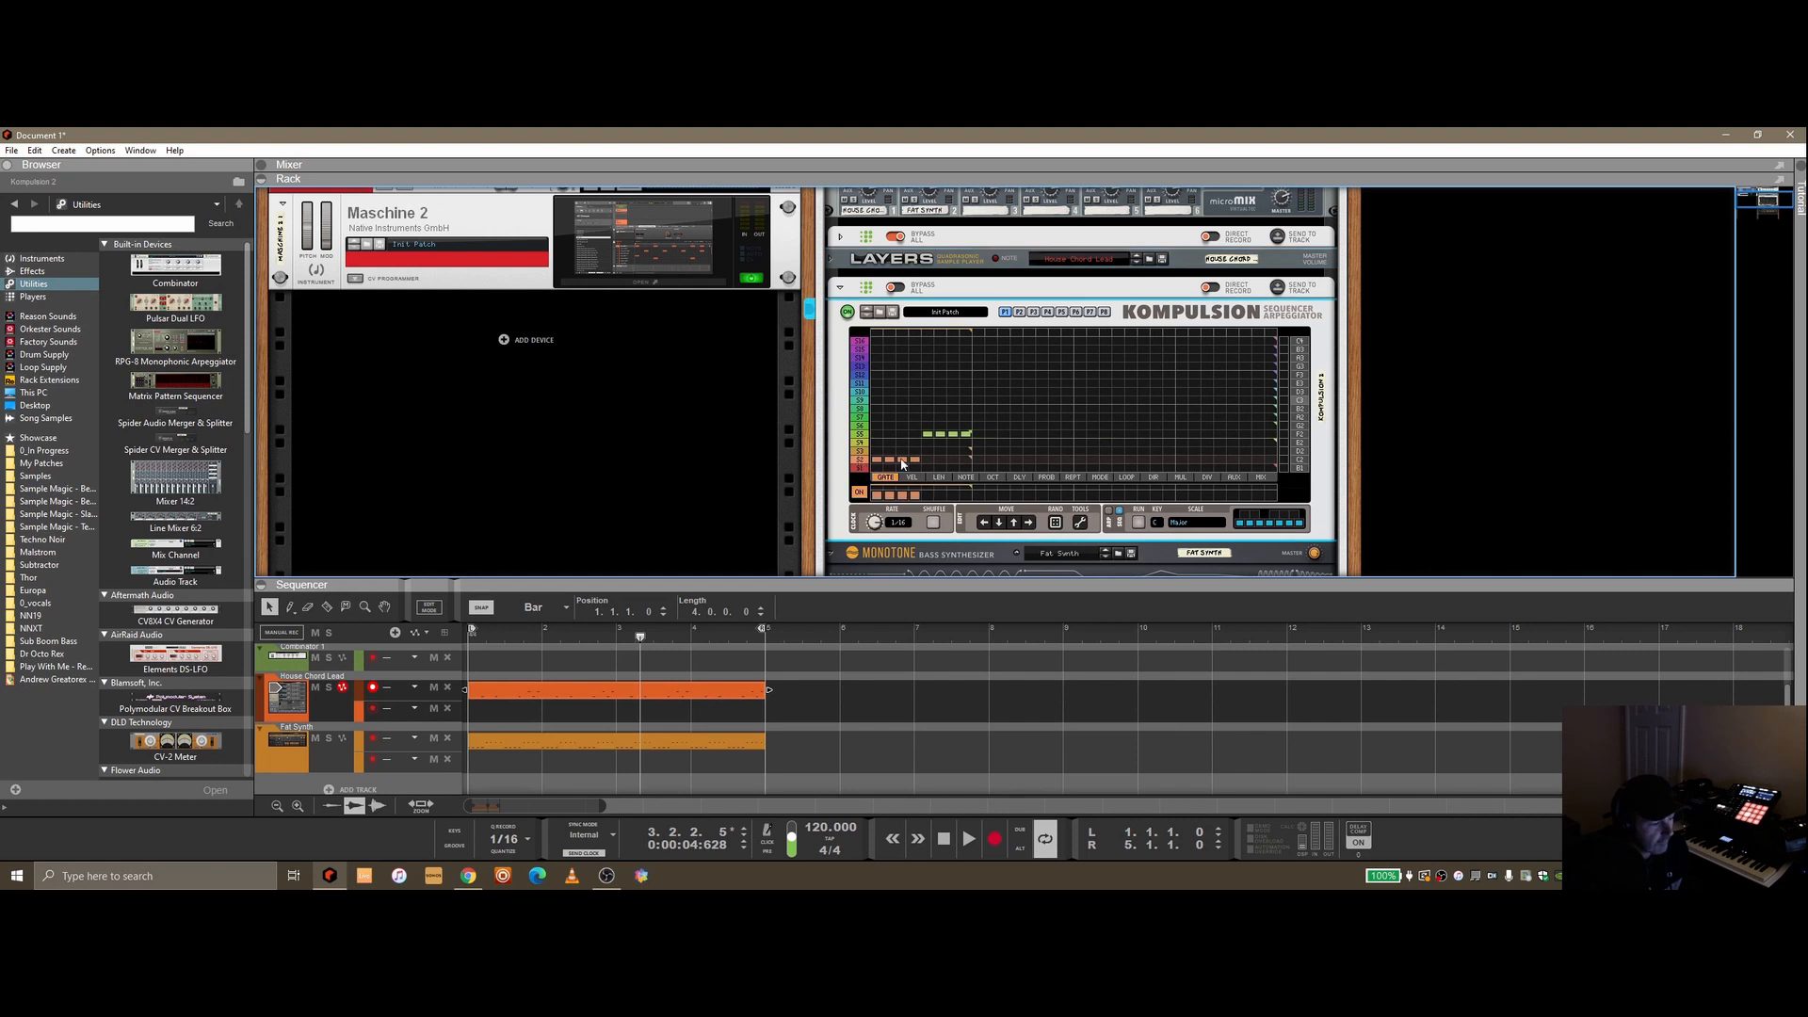
left_click(1056, 523)
key("ctrl+z")
left_click(1081, 523)
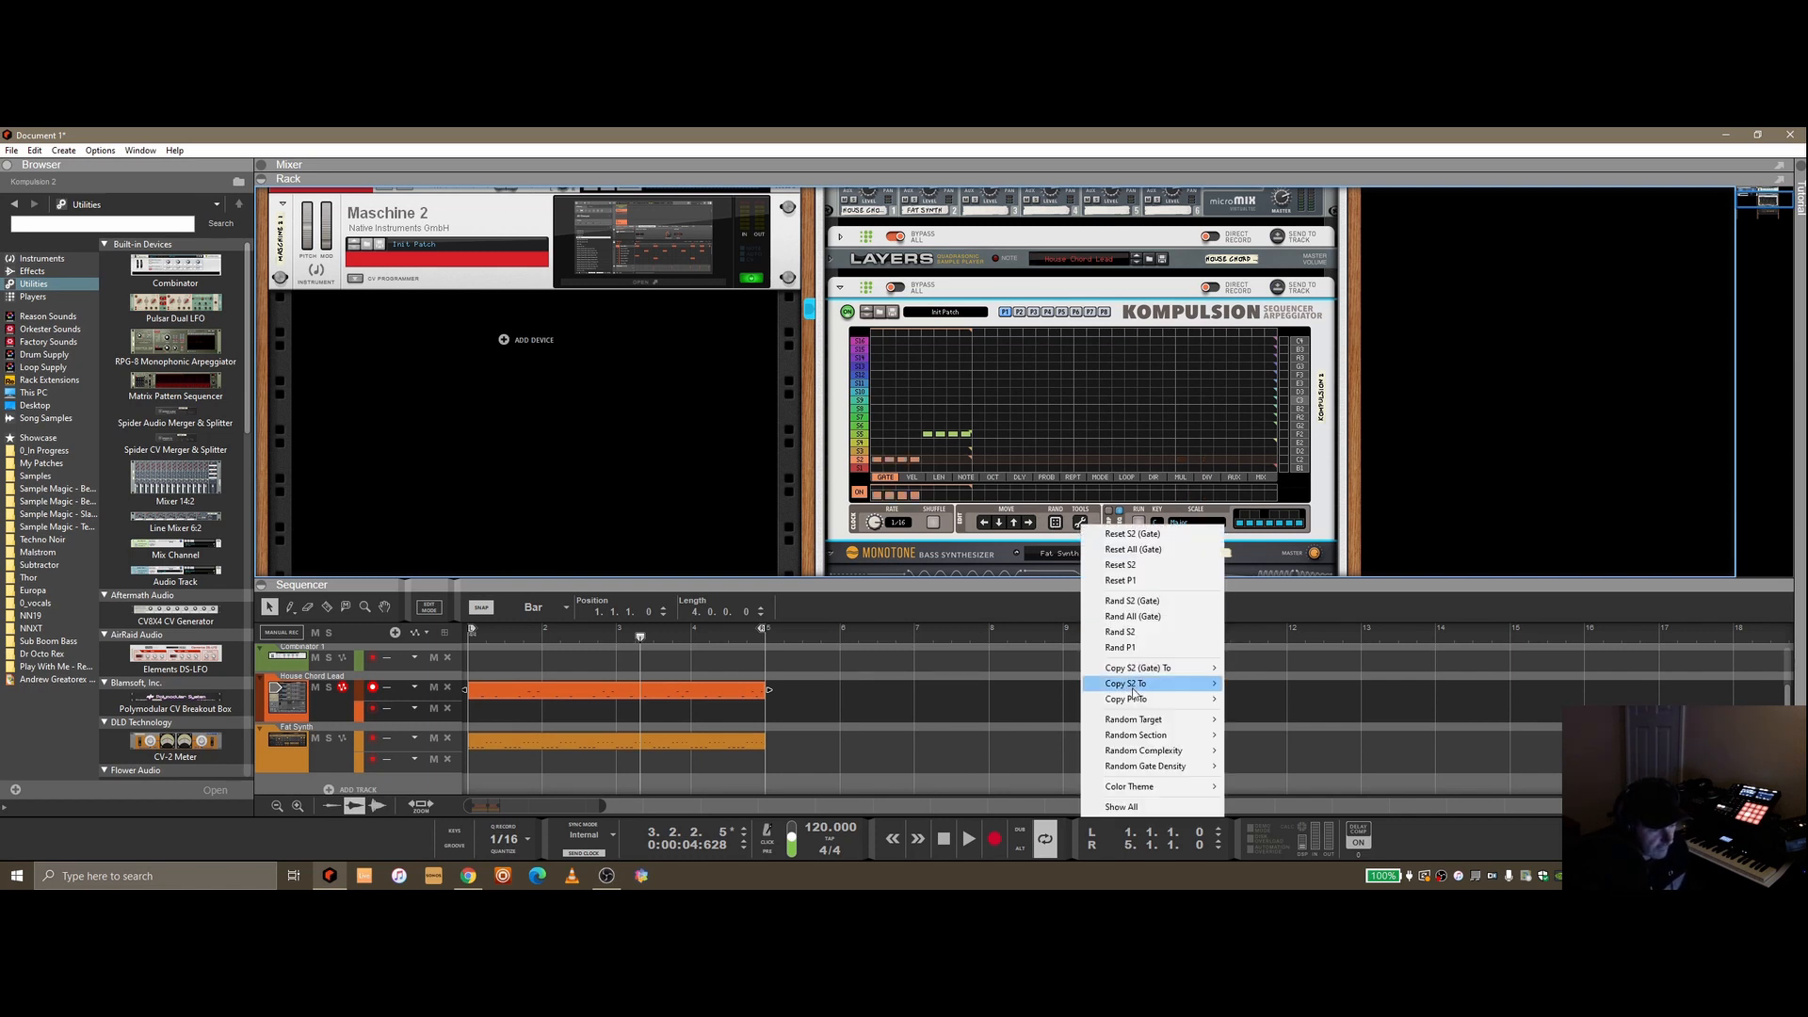
mouse_move(1132, 688)
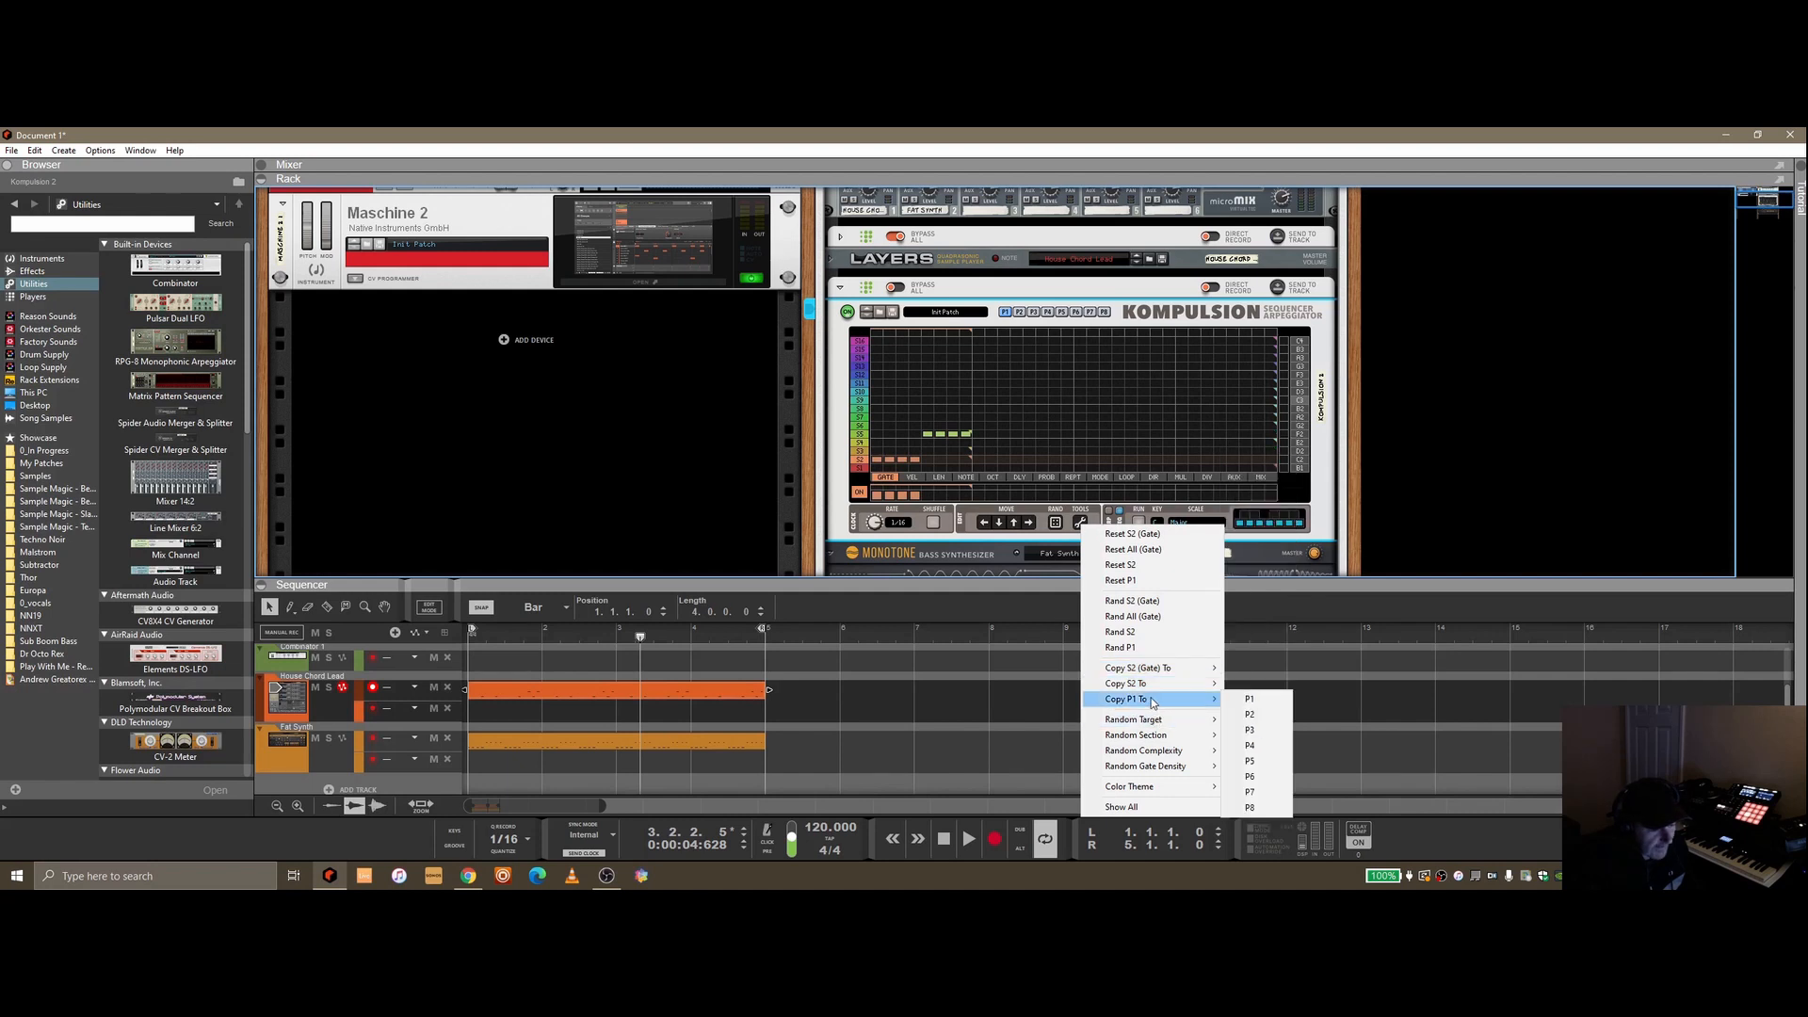
left_click(1104, 312)
left_click(1005, 313)
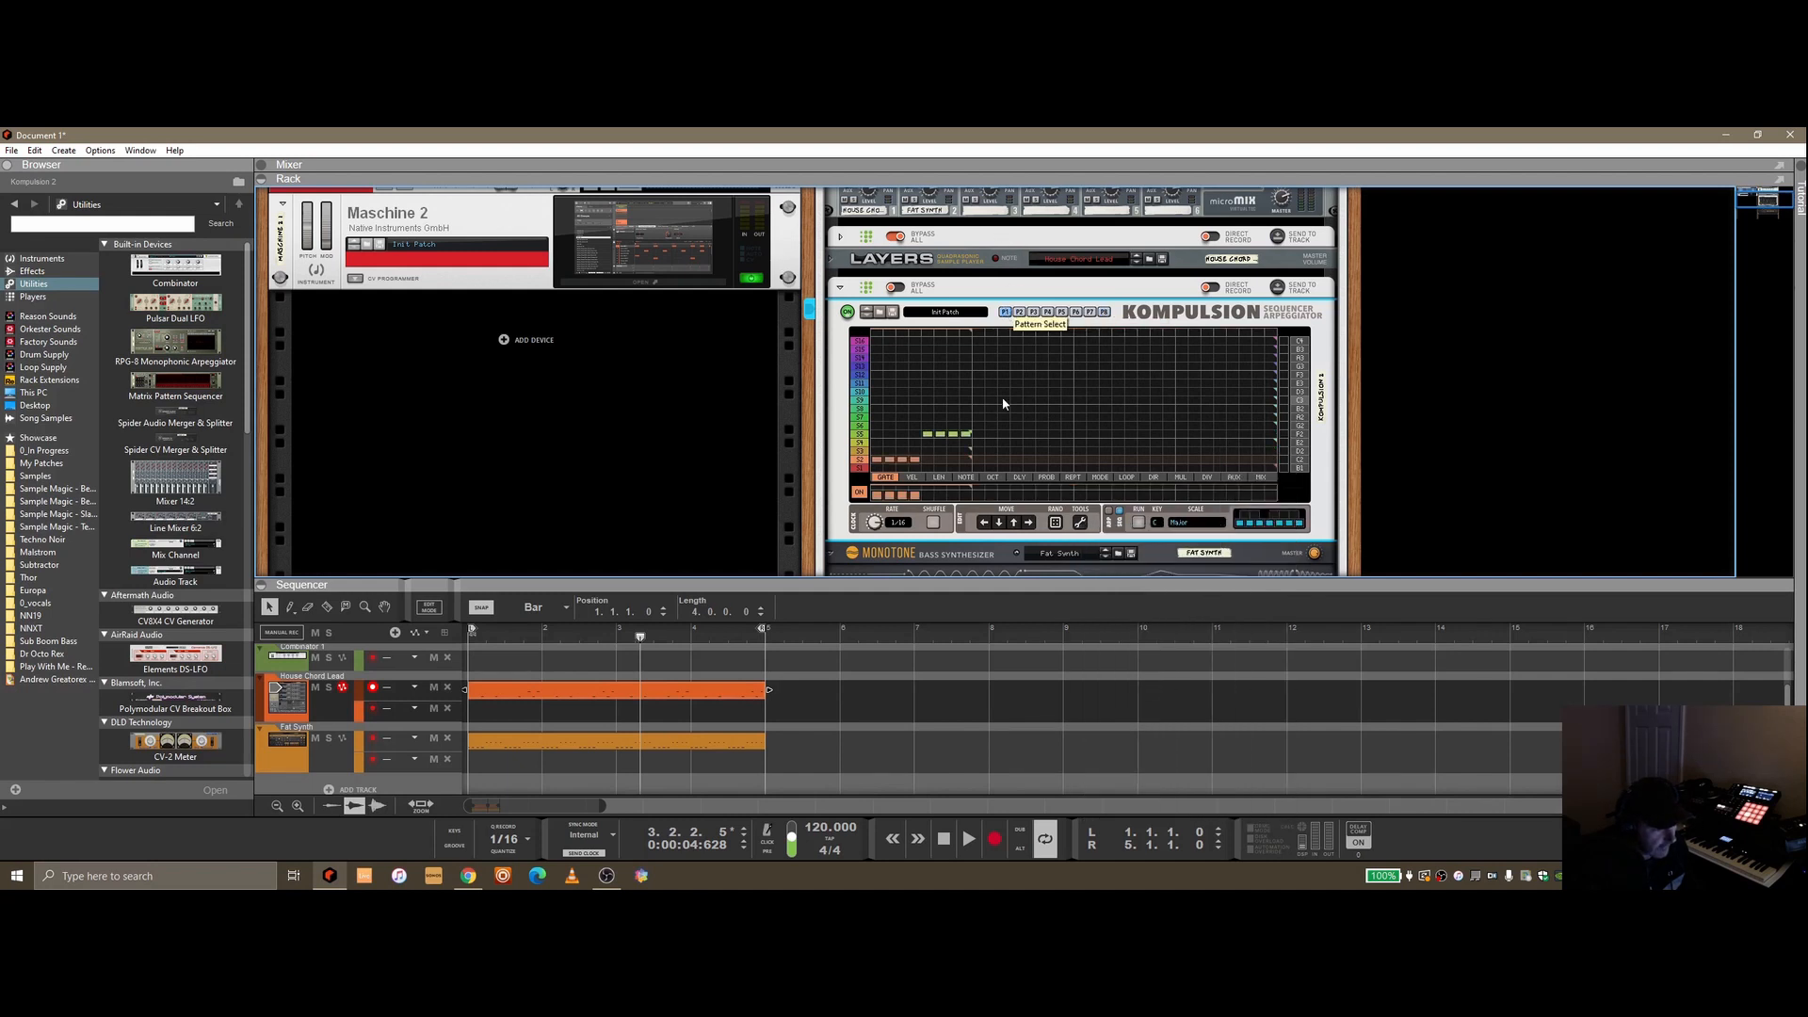
Draw a descending note length curve across the steps in the second Kompulsion's LEN lane
left_click(922, 479)
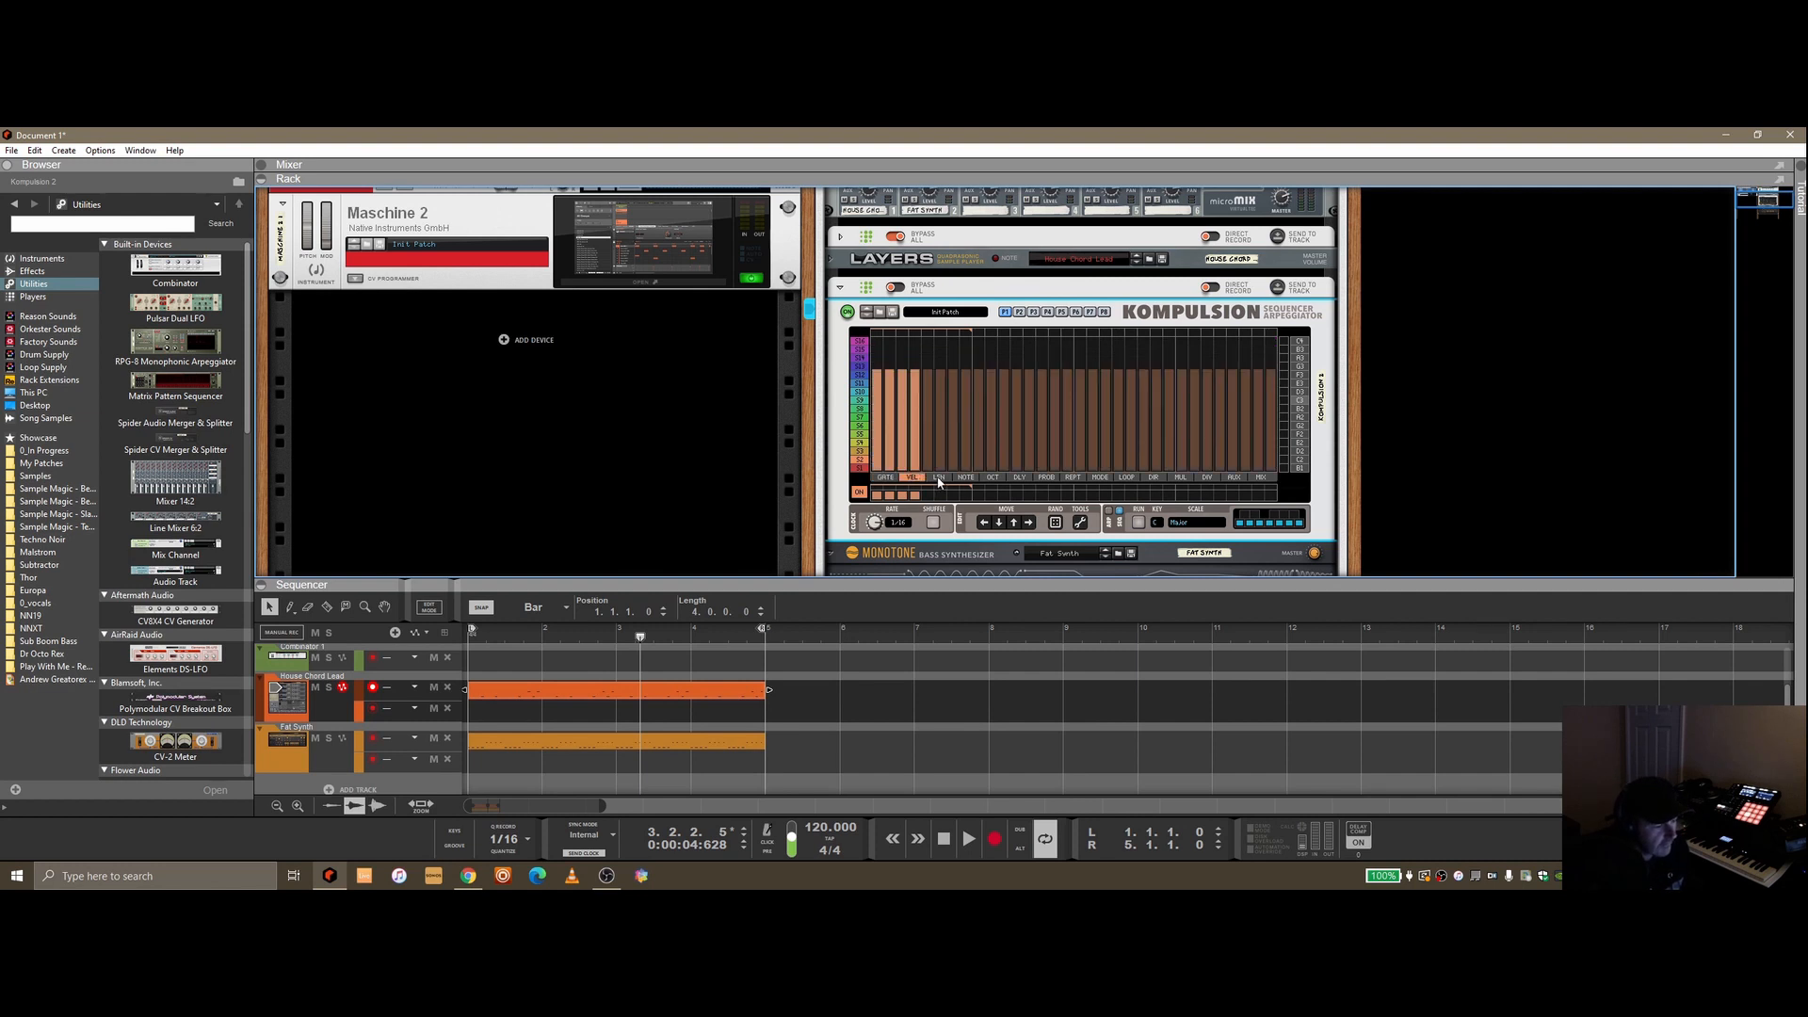
left_click(939, 478)
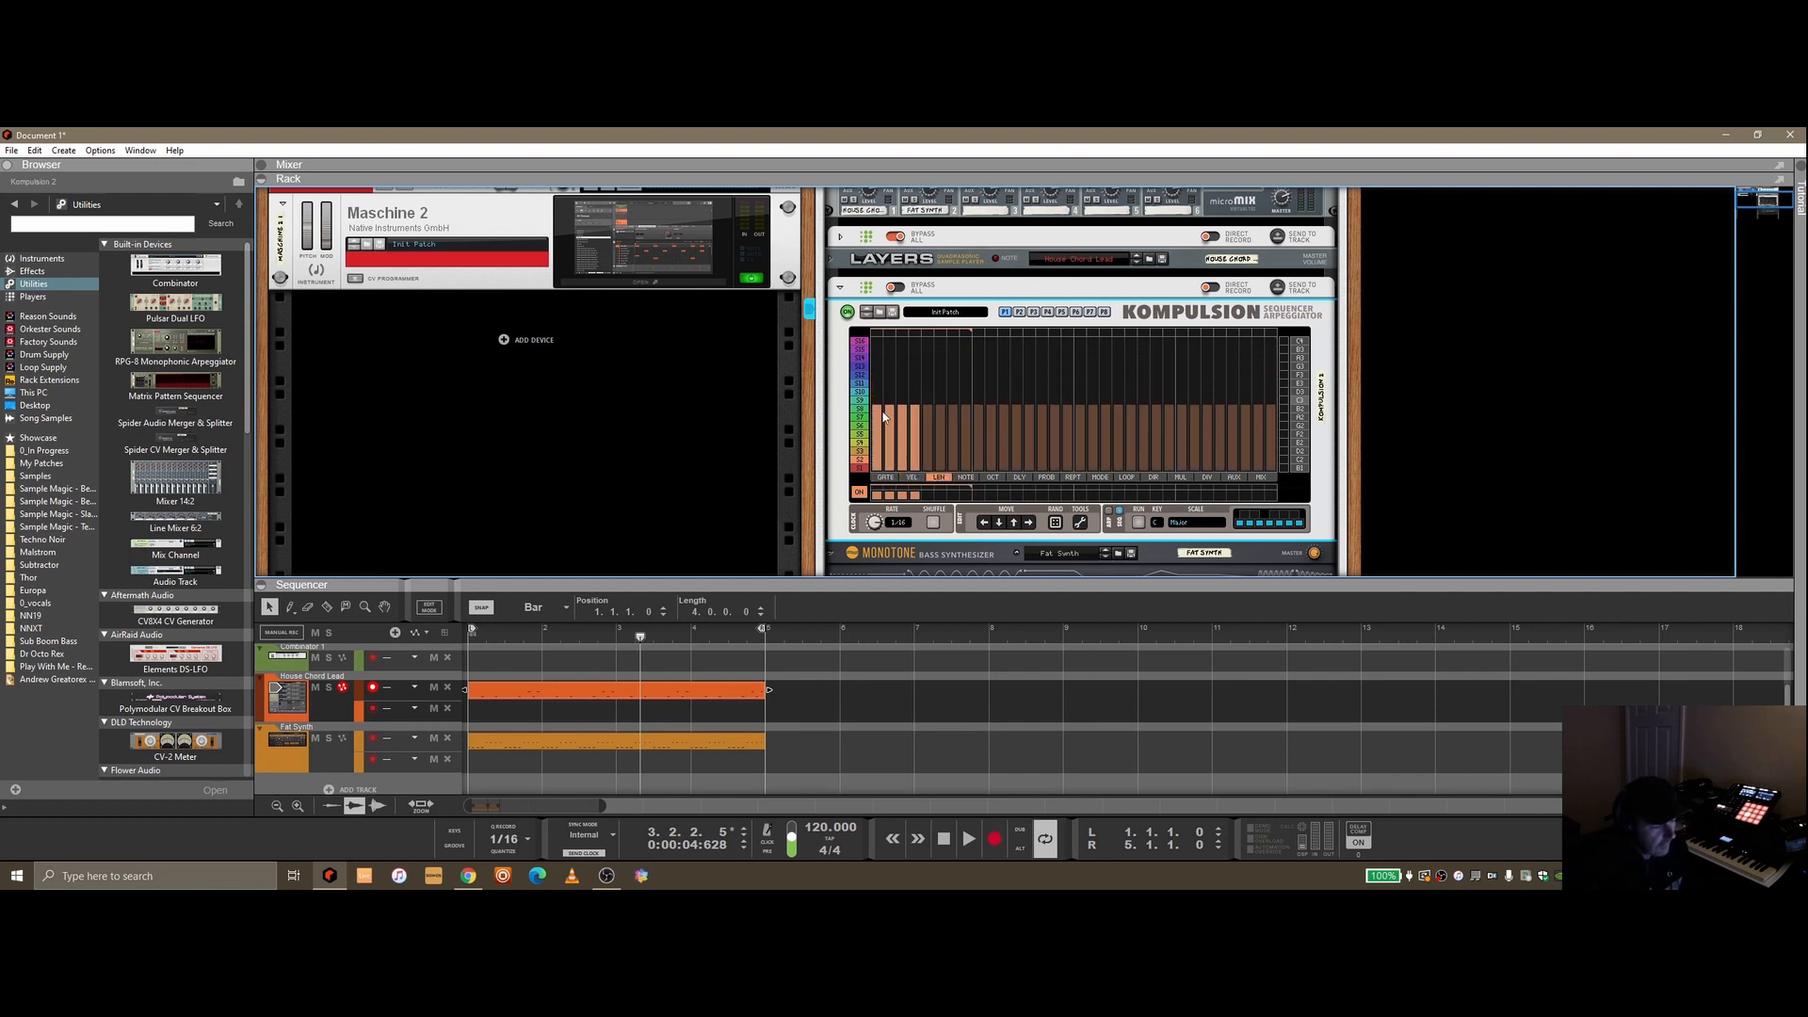
left_click(886, 478)
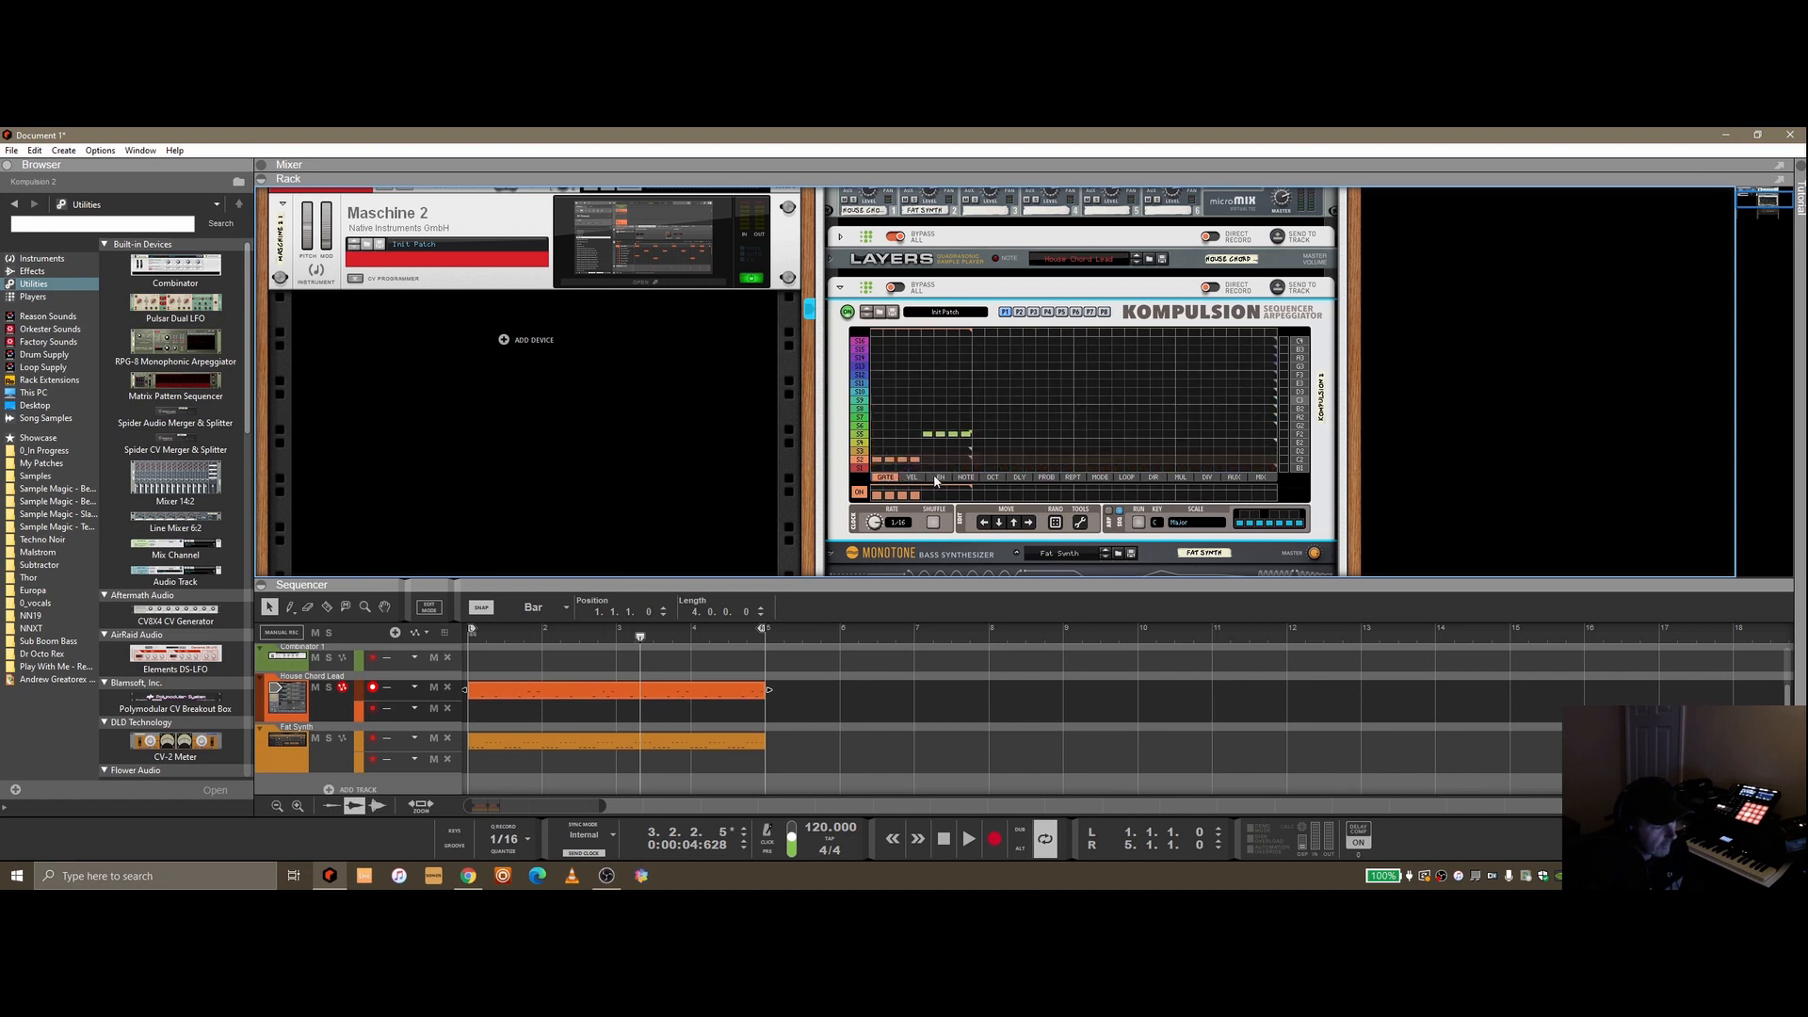
left_click(939, 477)
mouse_move(879, 413)
left_mouse_down()
mouse_move(1007, 467)
mouse_move(975, 469)
left_mouse_up()
left_click(1139, 523)
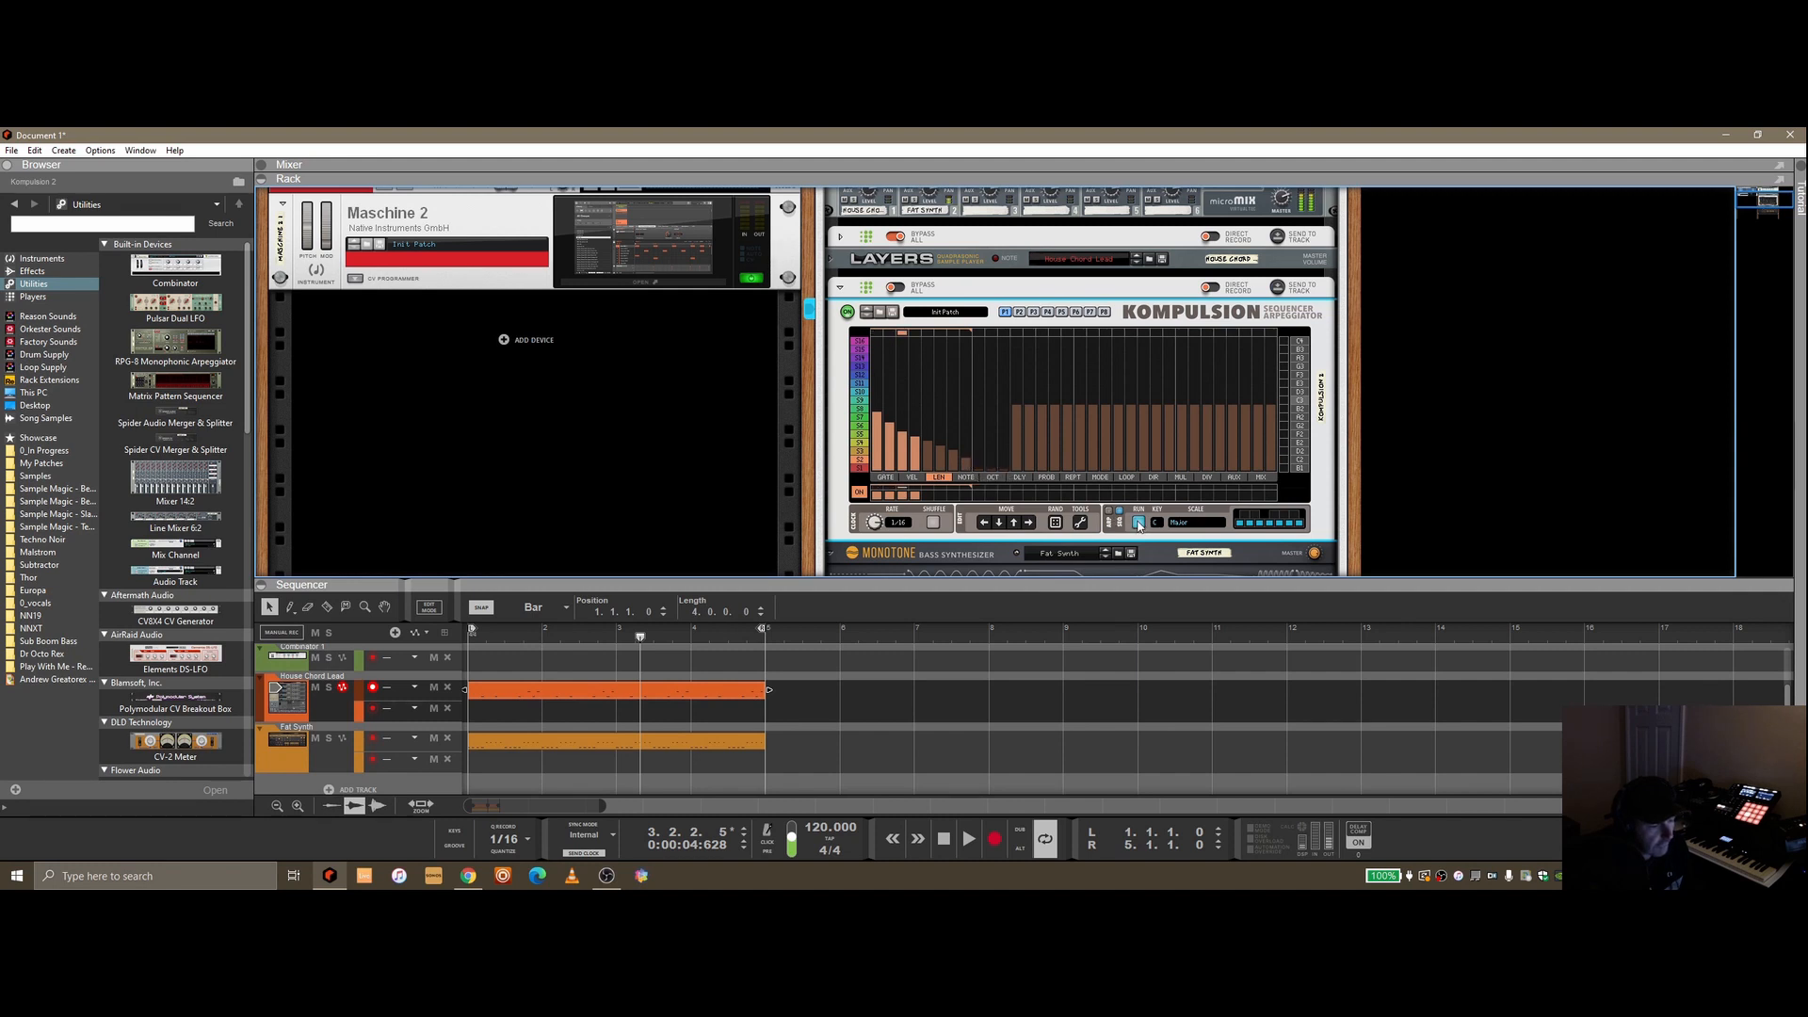
left_click_drag(883, 425, 970, 471)
Draw octave shifts onto several steps in the second Kompulsion's OCT lane
left_click(992, 478)
mouse_move(953, 435)
left_mouse_down()
mouse_move(959, 454)
mouse_move(878, 459)
mouse_move(916, 410)
mouse_move(890, 456)
mouse_move(935, 445)
mouse_move(986, 393)
left_mouse_up()
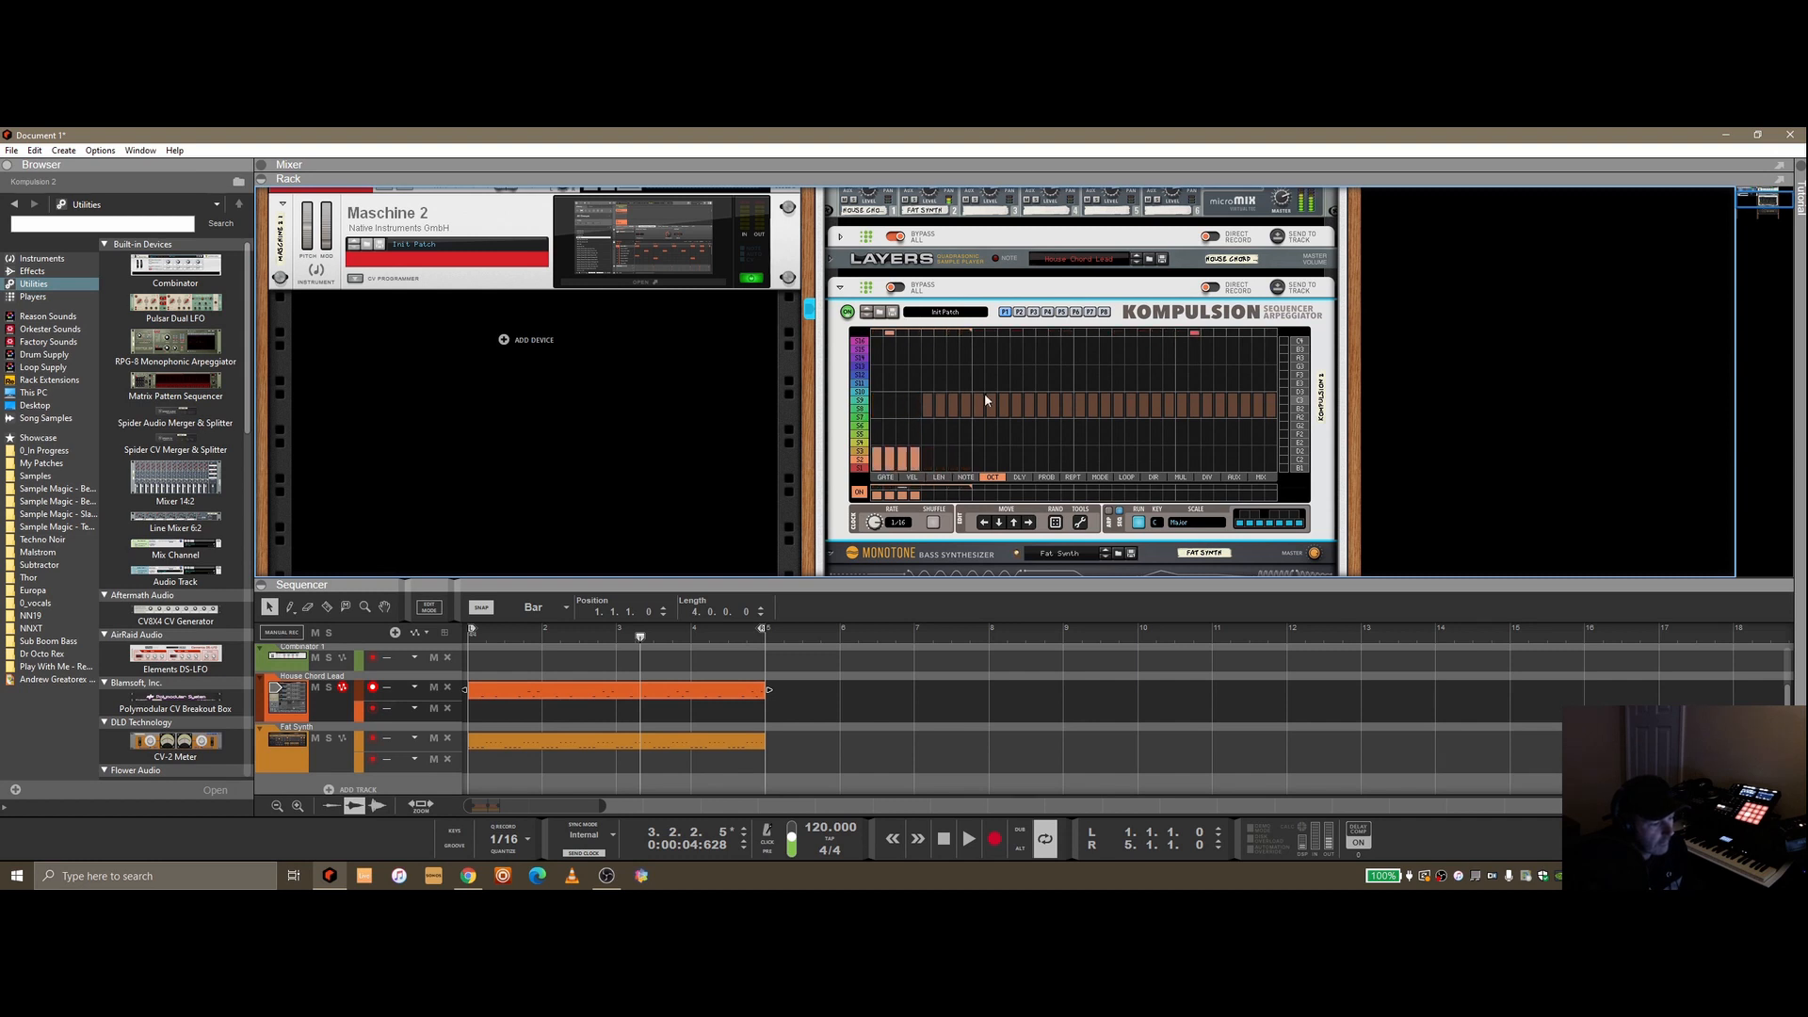
left_click(885, 477)
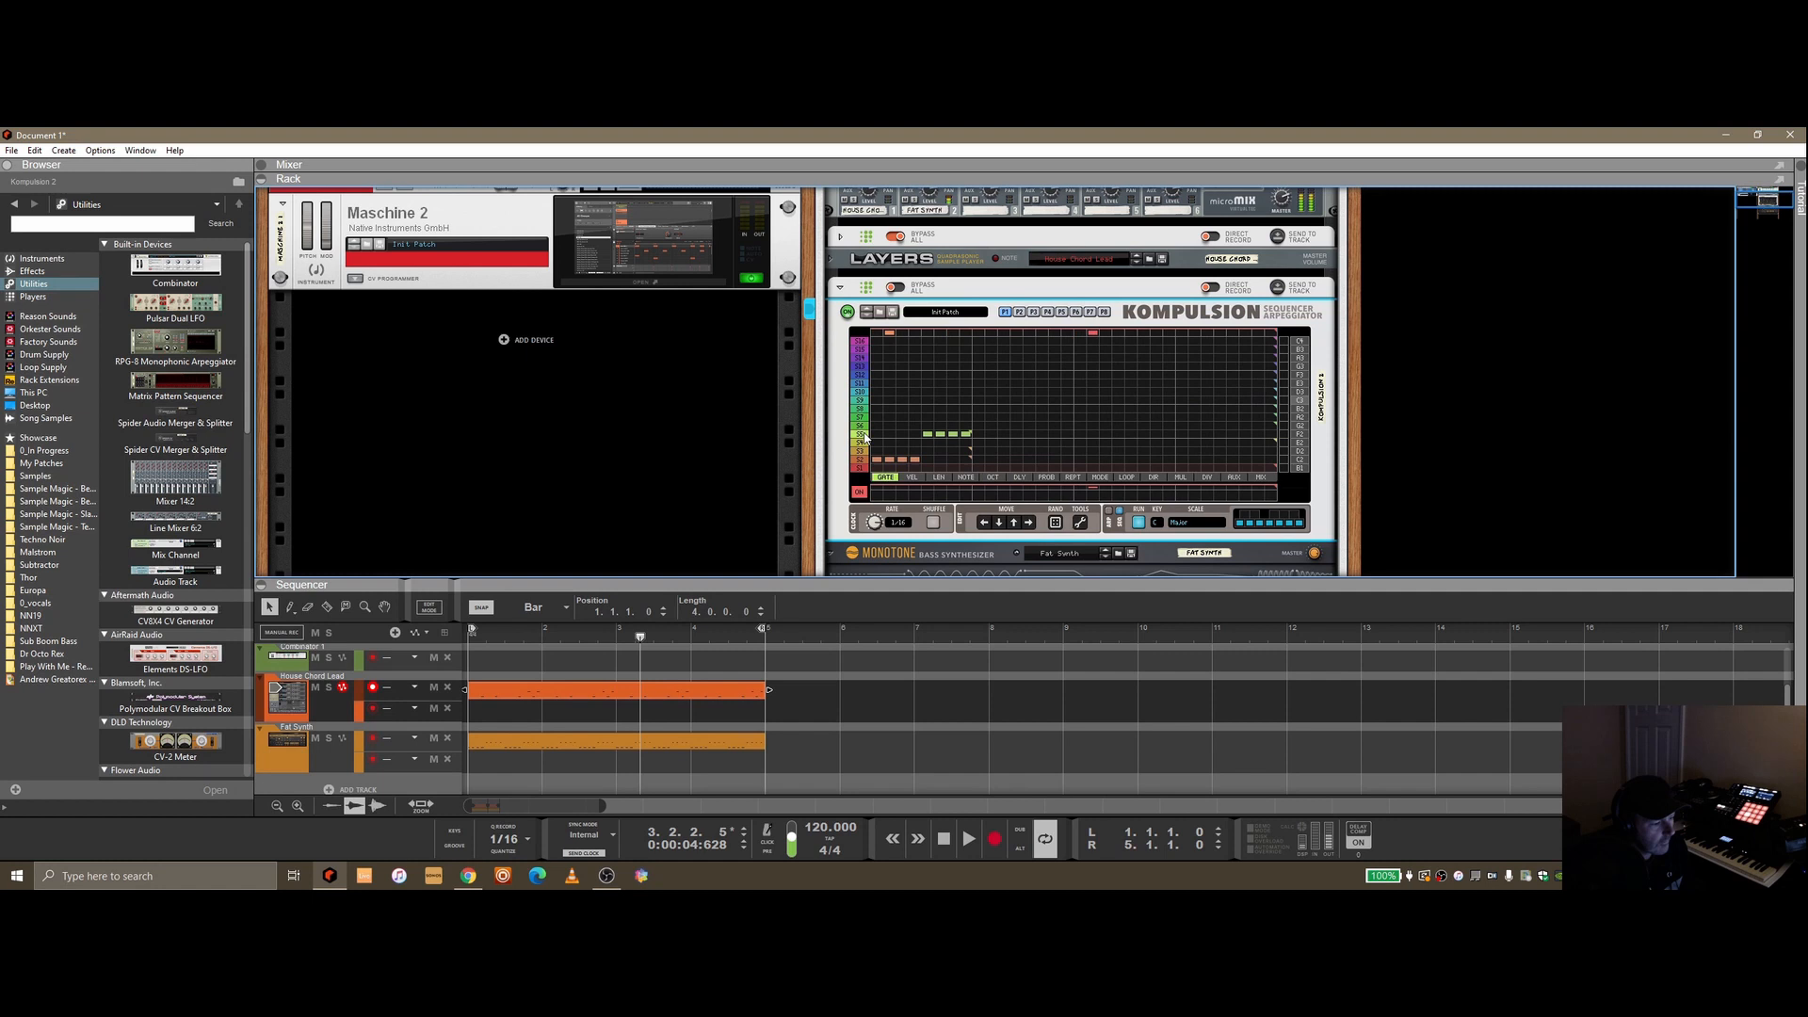
left_click(992, 476)
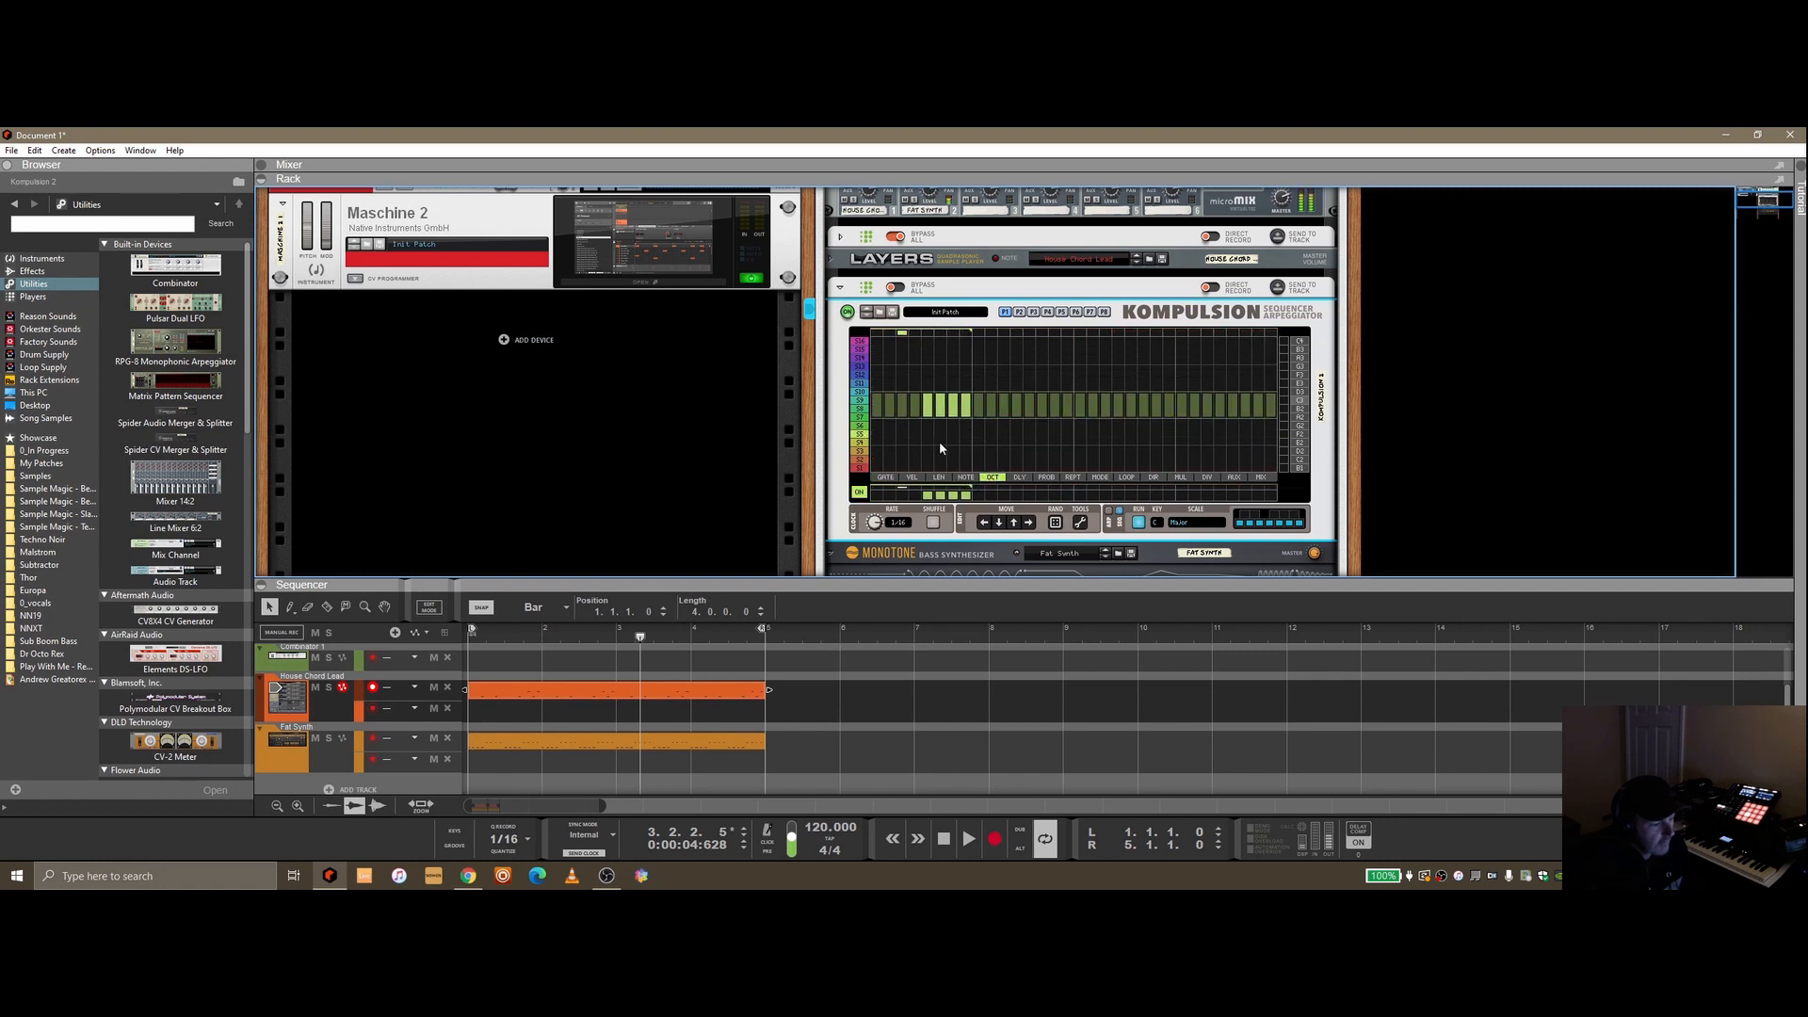
mouse_move(933, 463)
left_mouse_down()
mouse_move(927, 420)
mouse_move(957, 427)
left_mouse_up()
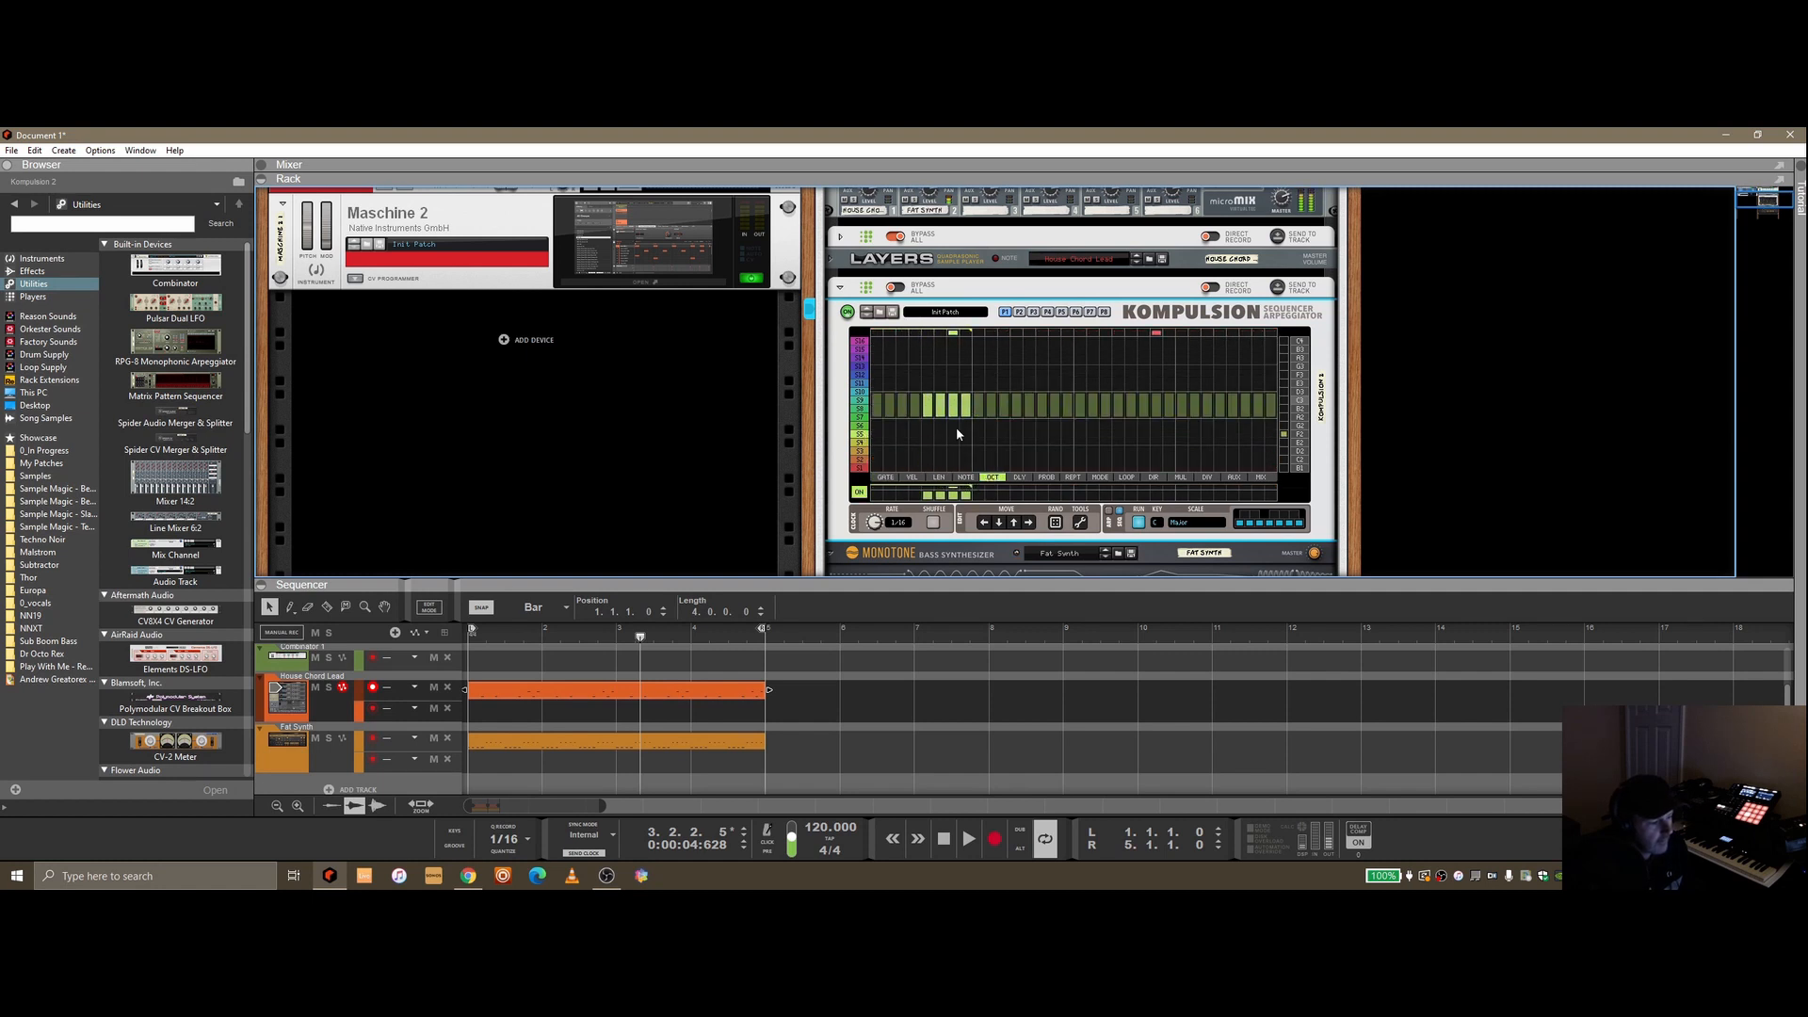
left_click(859, 491)
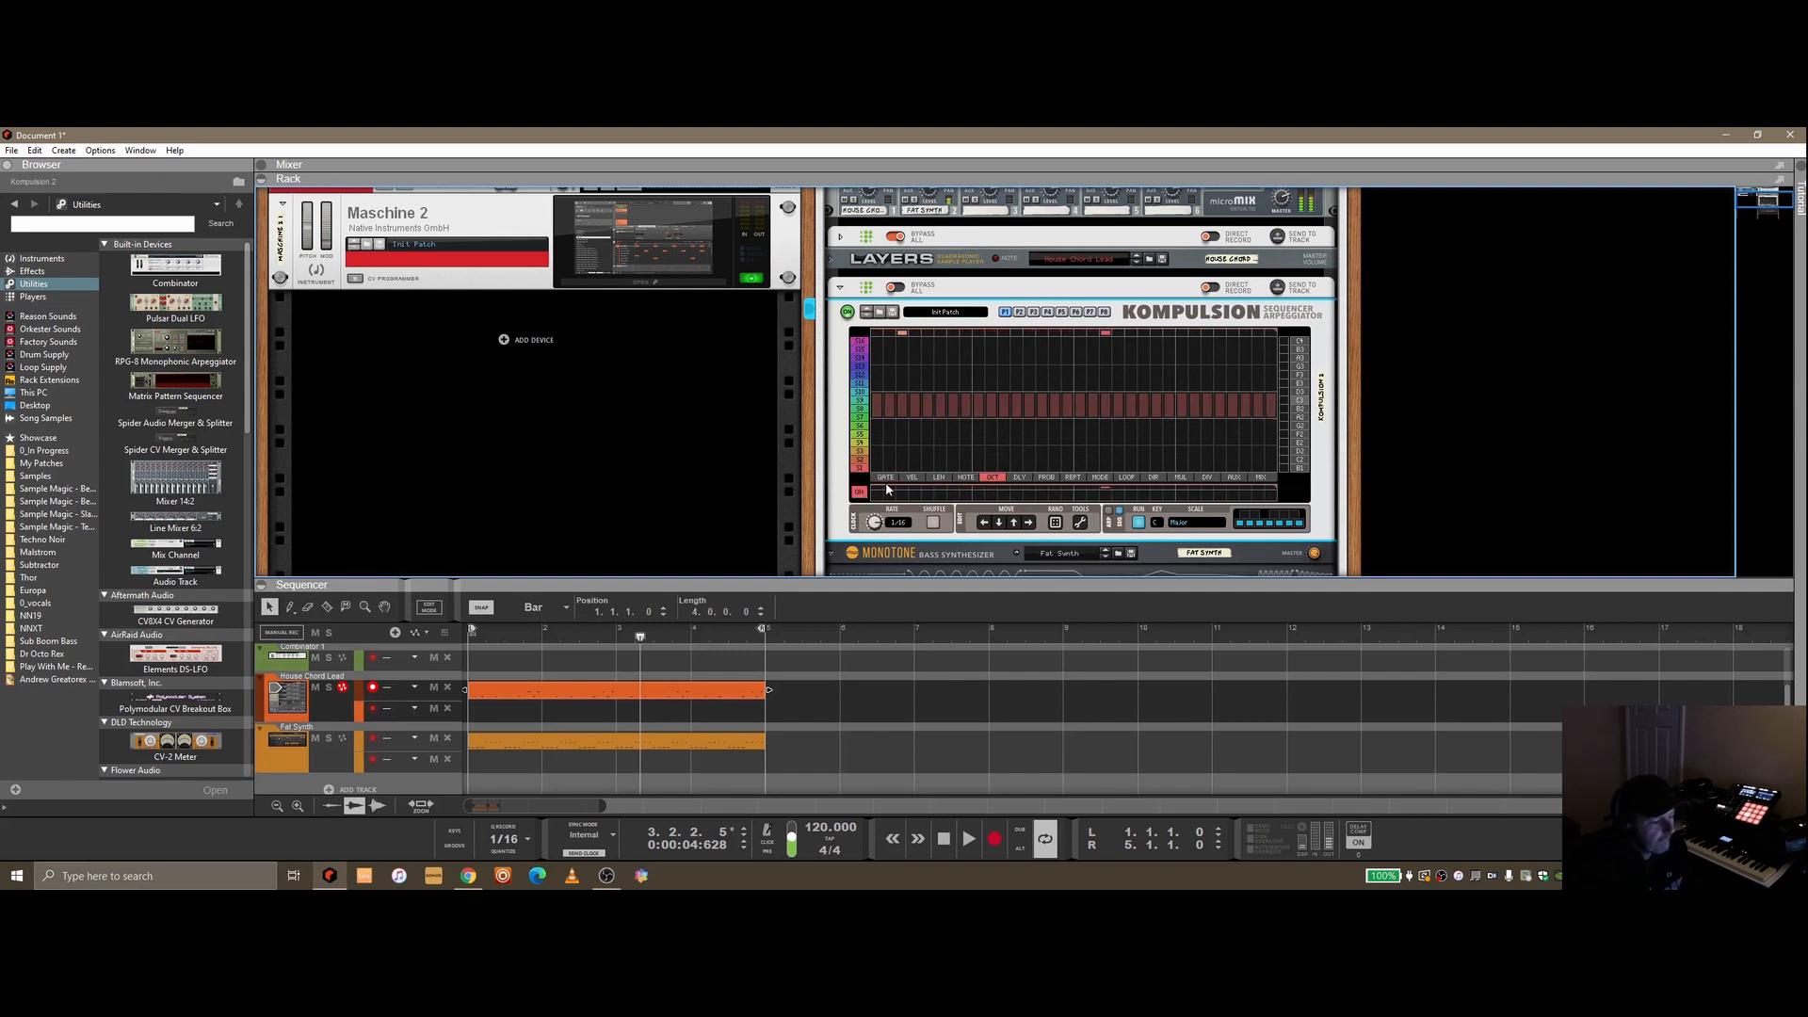
left_click(885, 477)
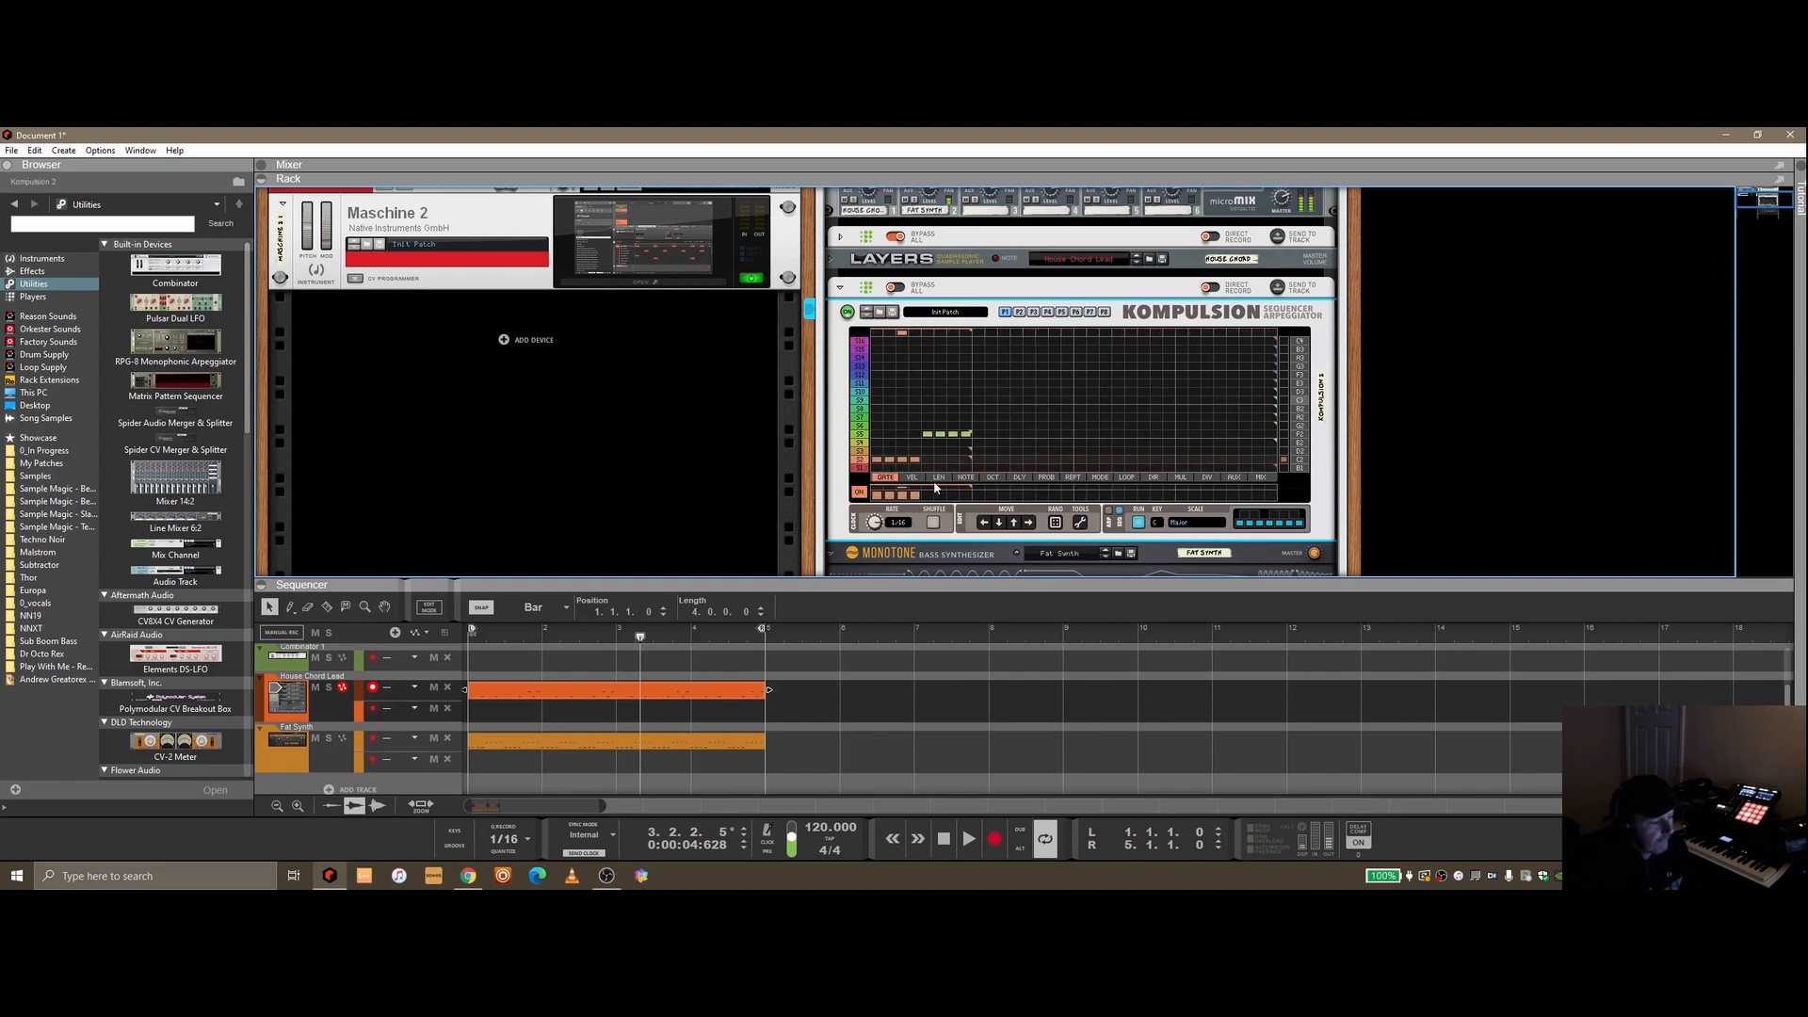
left_click(986, 478)
mouse_move(908, 410)
left_mouse_down()
mouse_move(857, 409)
mouse_move(902, 408)
left_mouse_up()
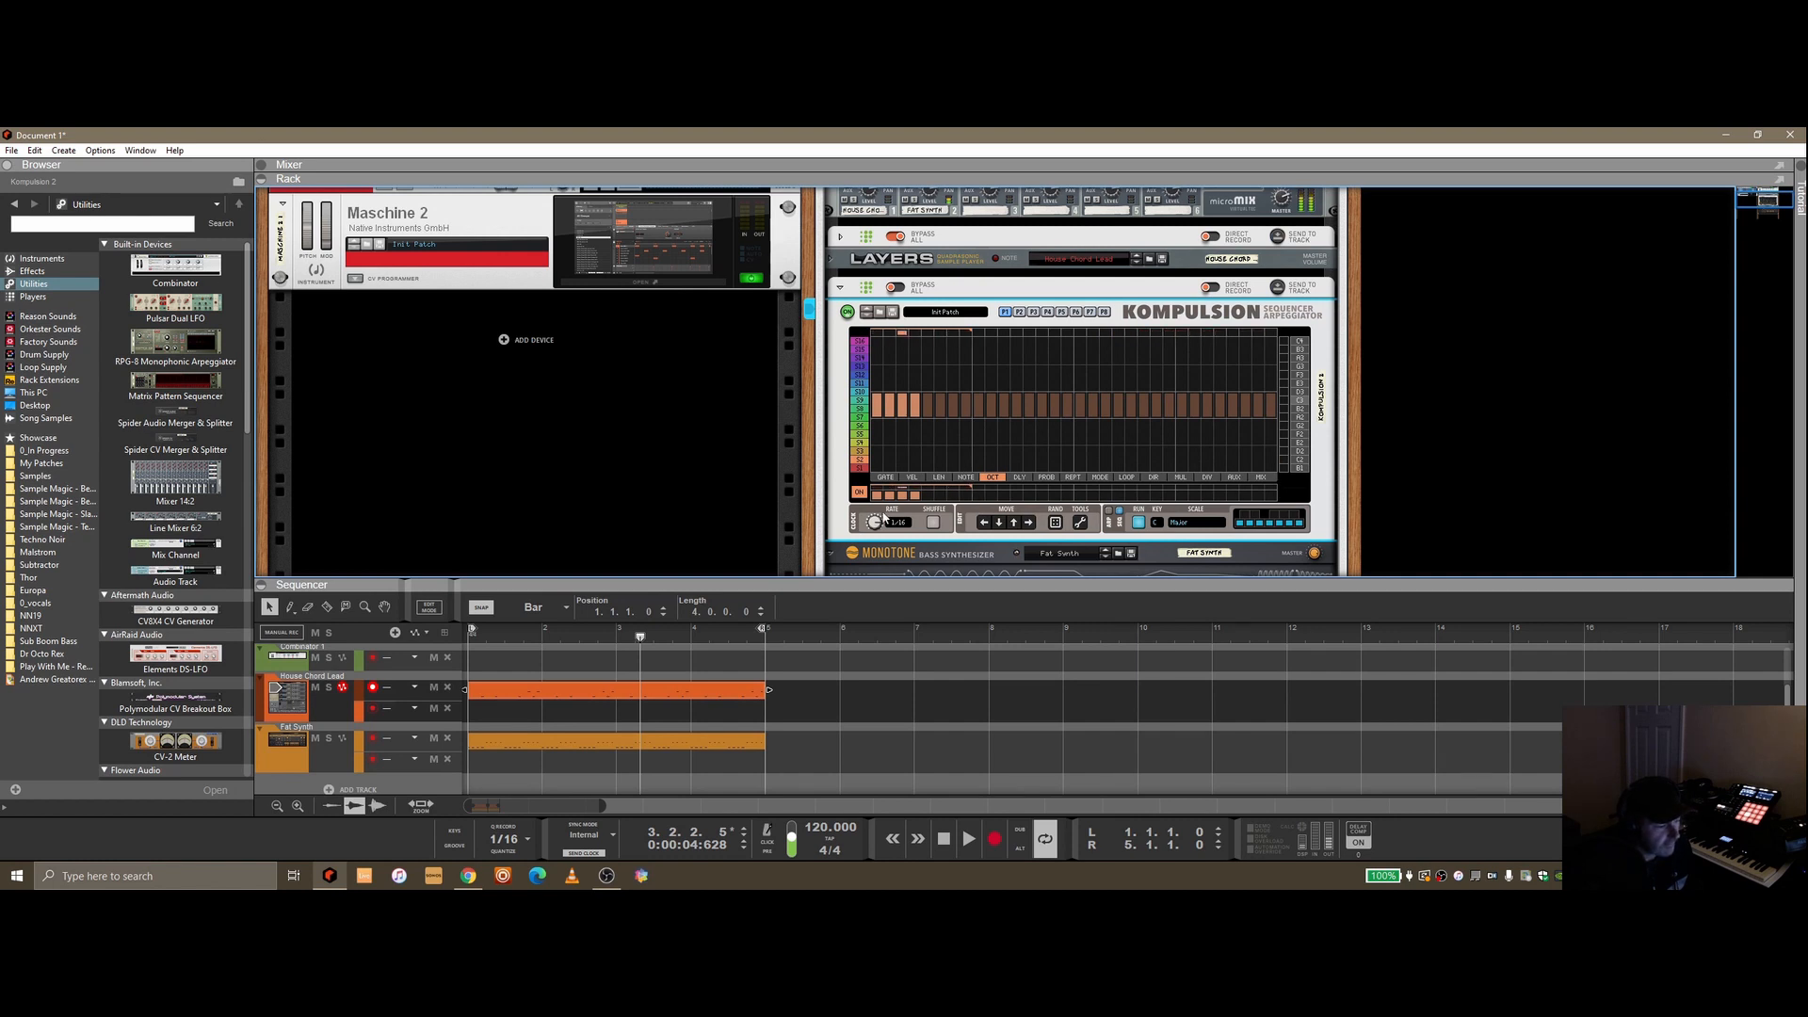
Delete the clip on the Fat Synth track in the sequencer
left_click(886, 478)
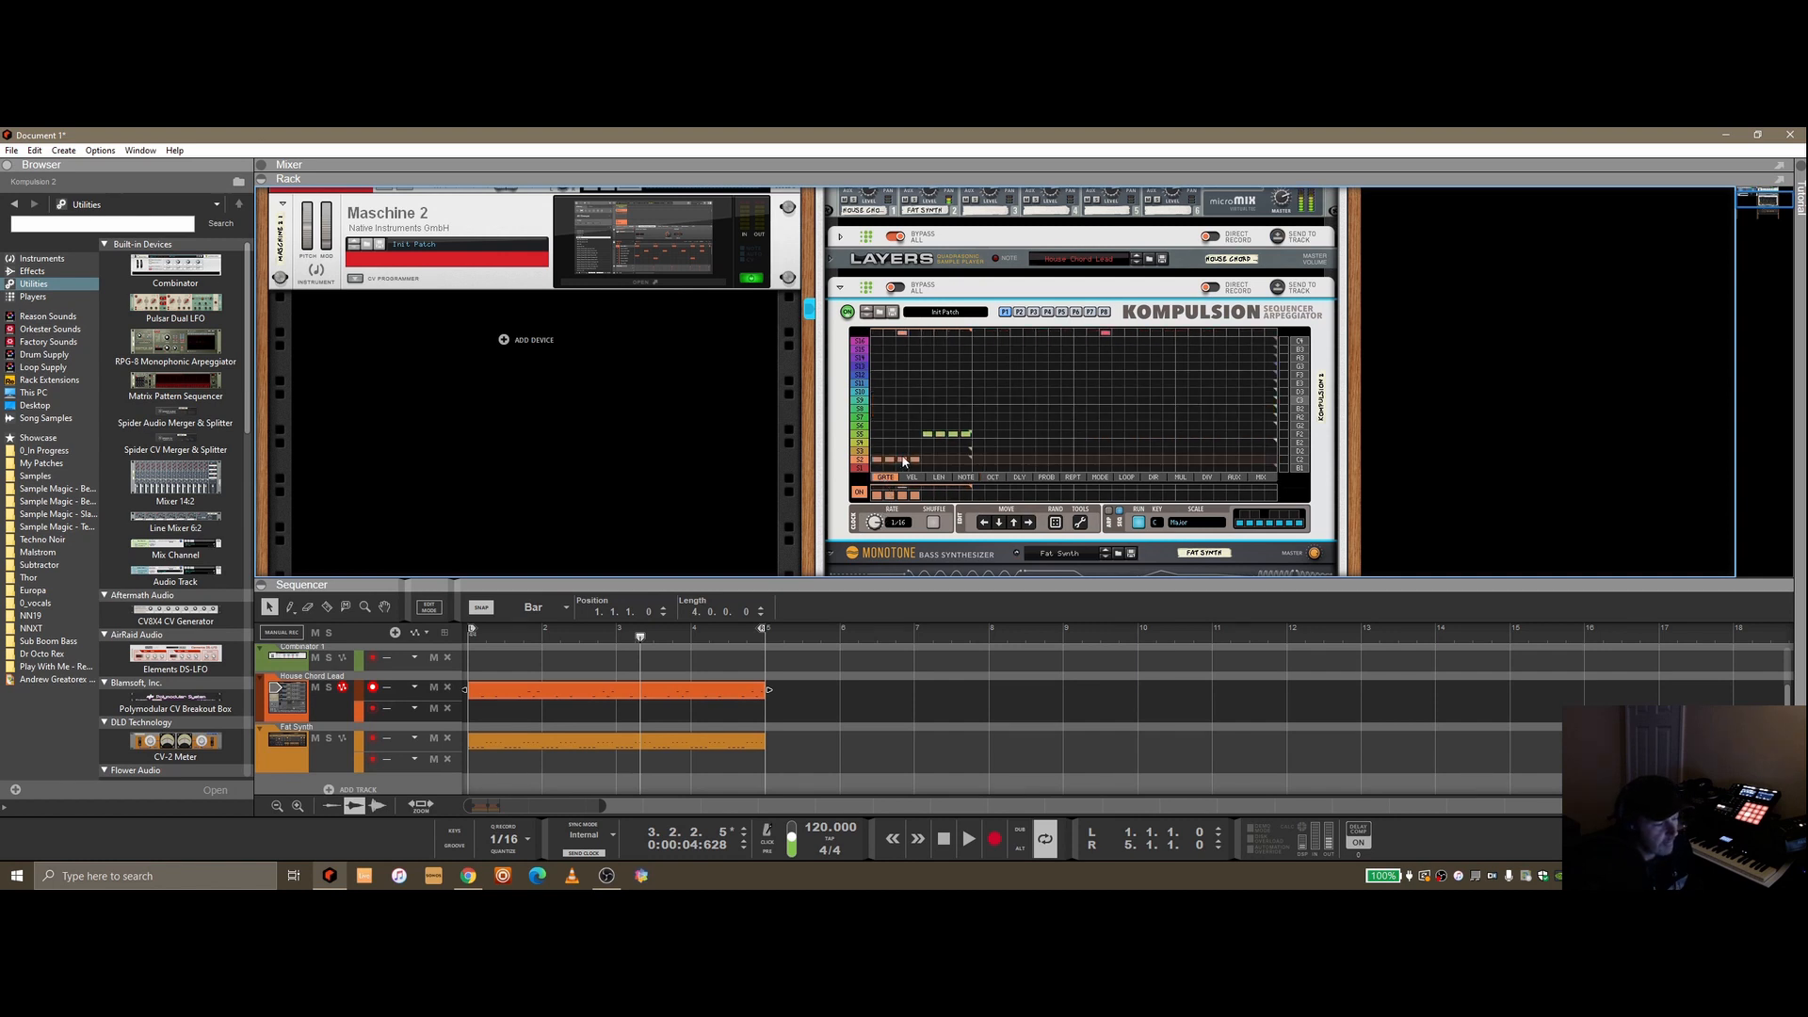
left_click(945, 838)
left_click_drag(844, 749, 618, 695)
left_click_drag(790, 738, 681, 748)
key("Delete")
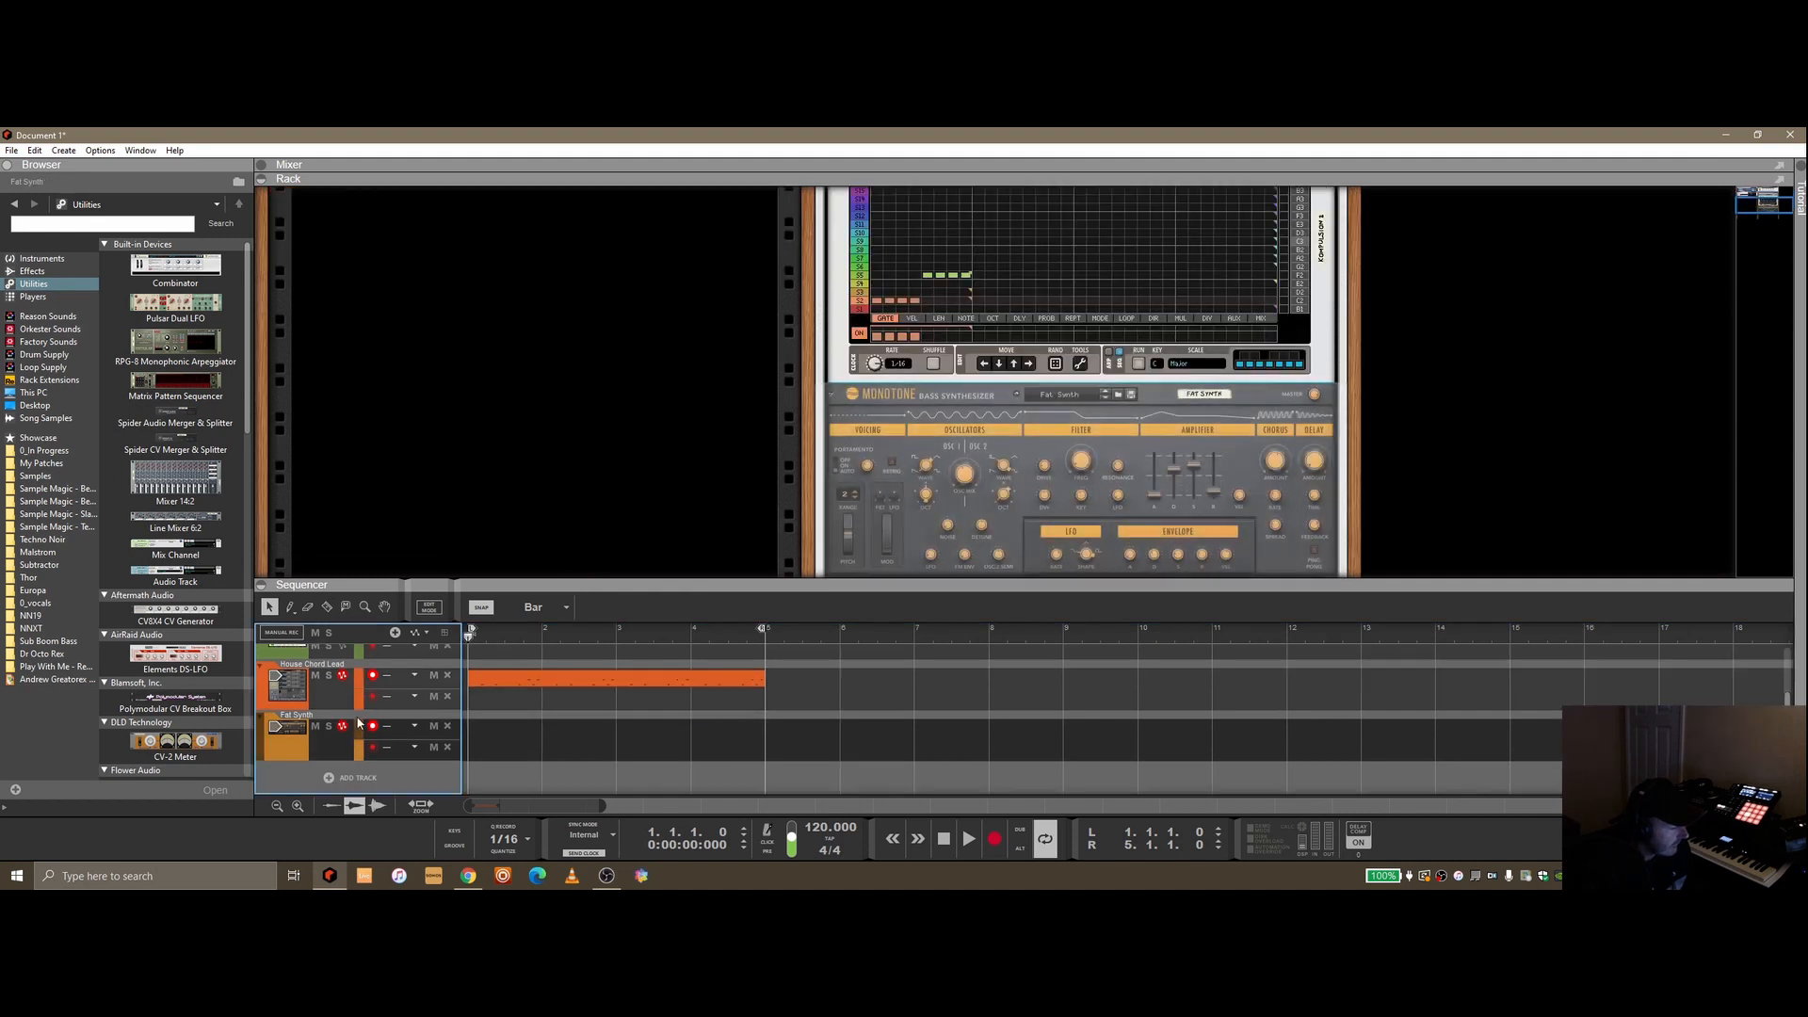
Enable Direct Record on the second Kompulsion and record a pass of its output onto the tracks
scroll(1177, 422, "up", 2)
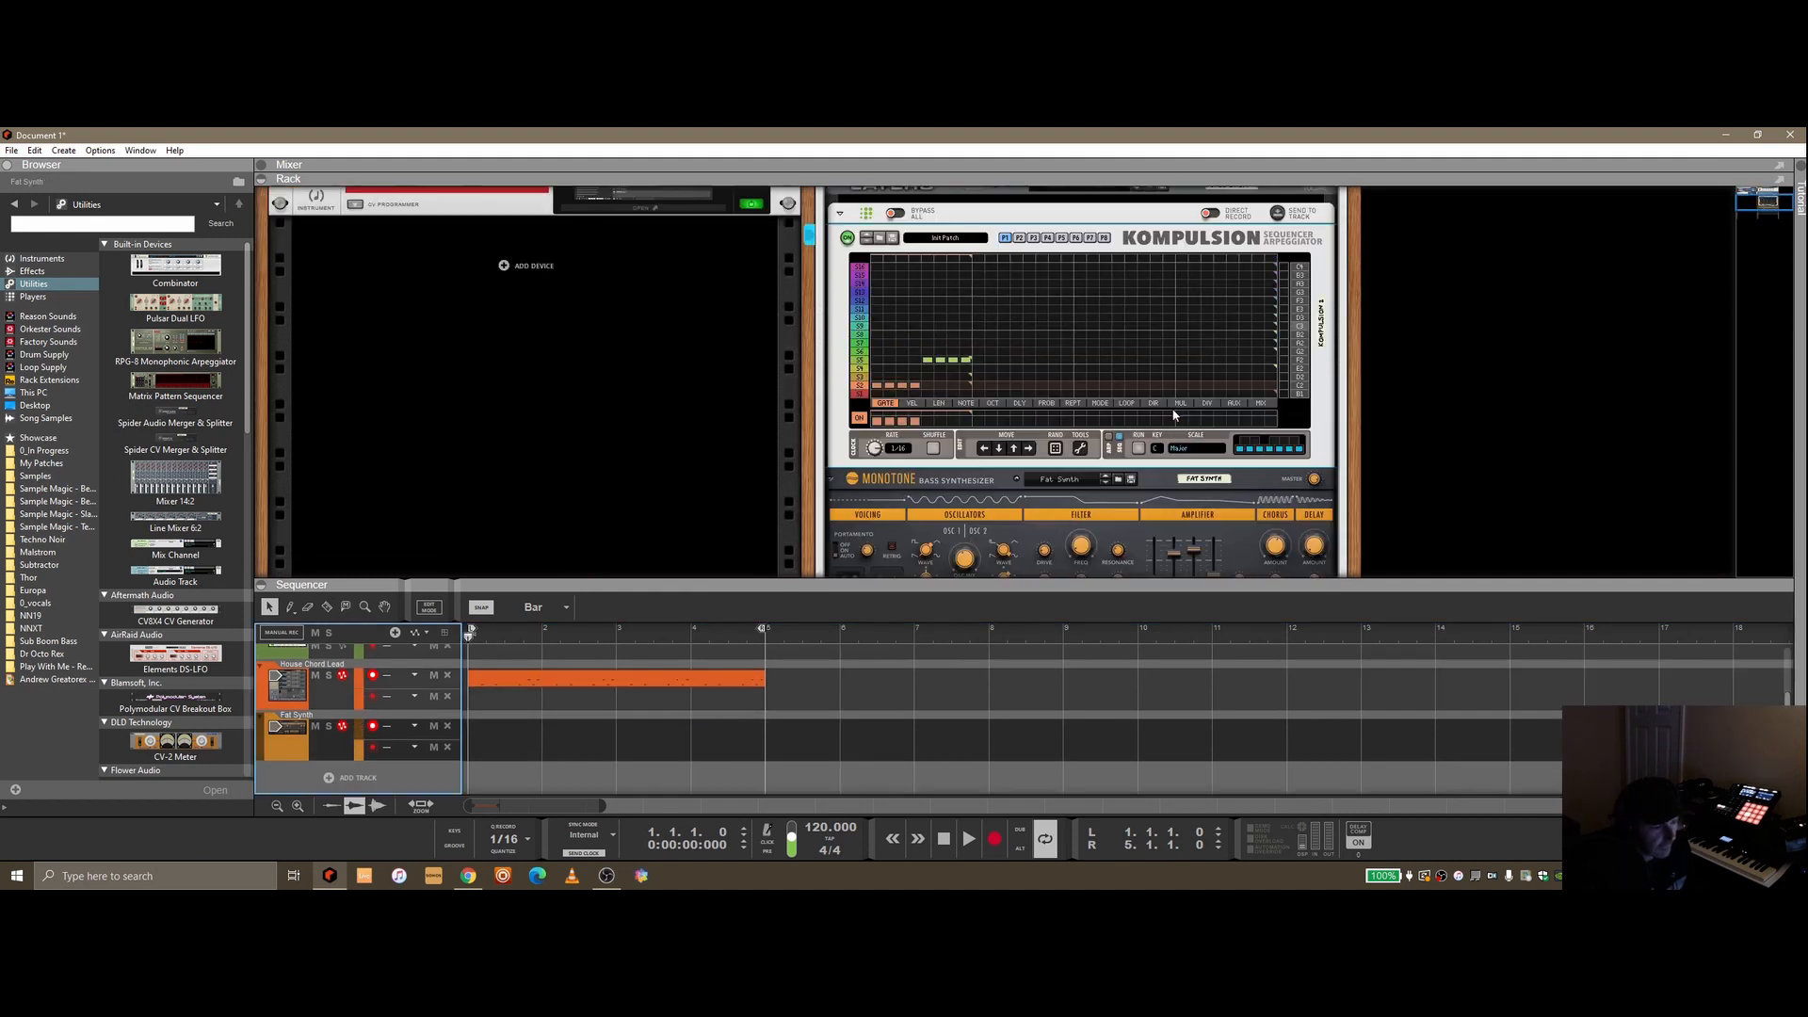
left_click(1216, 218)
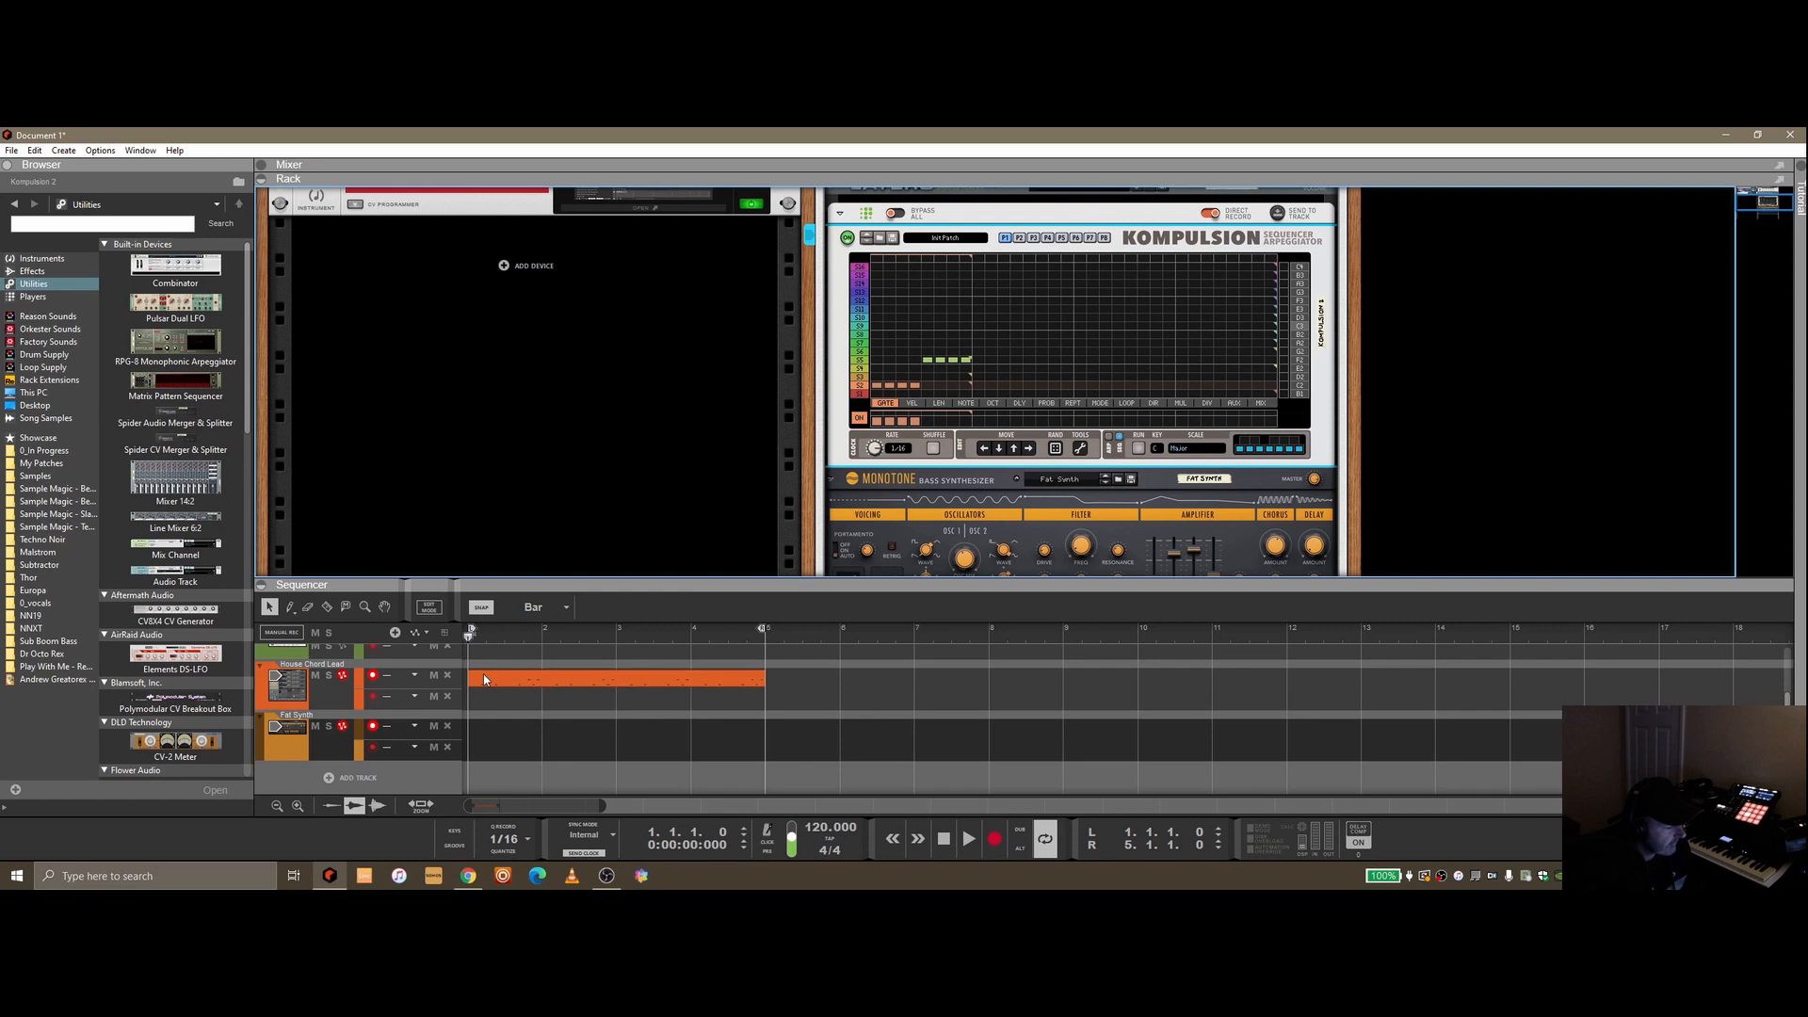
left_click(996, 840)
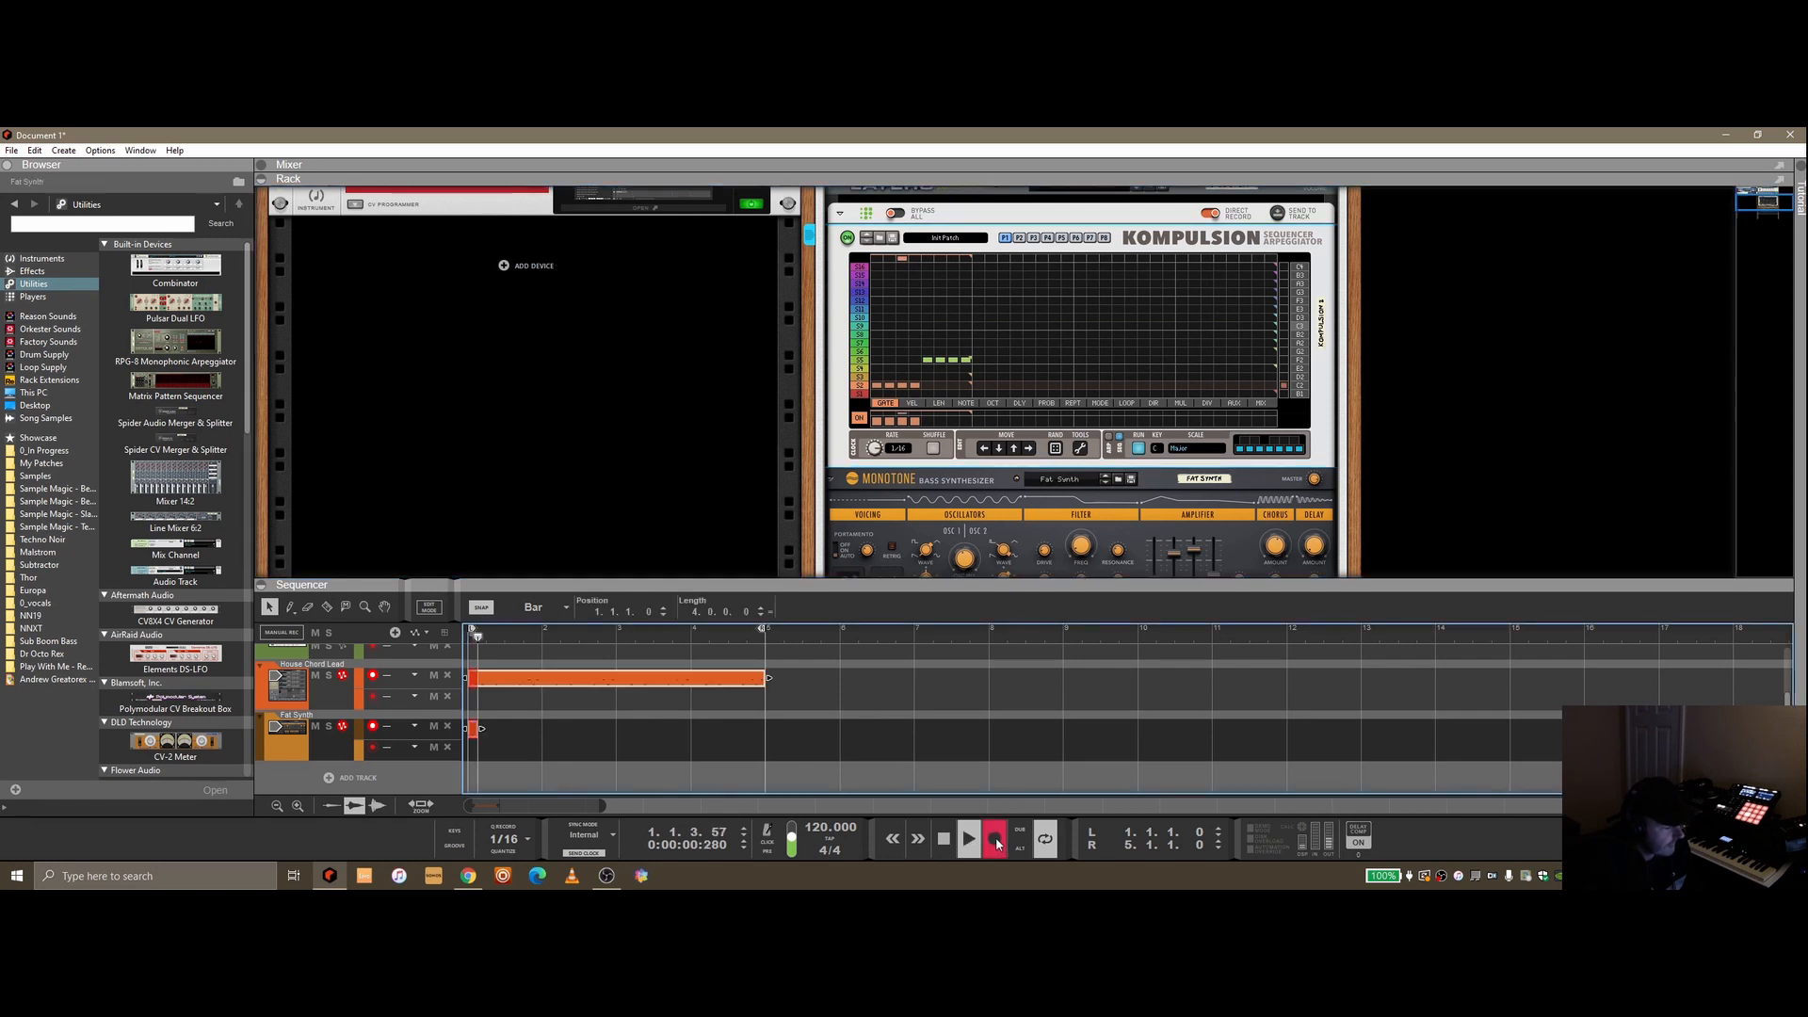
left_click(944, 838)
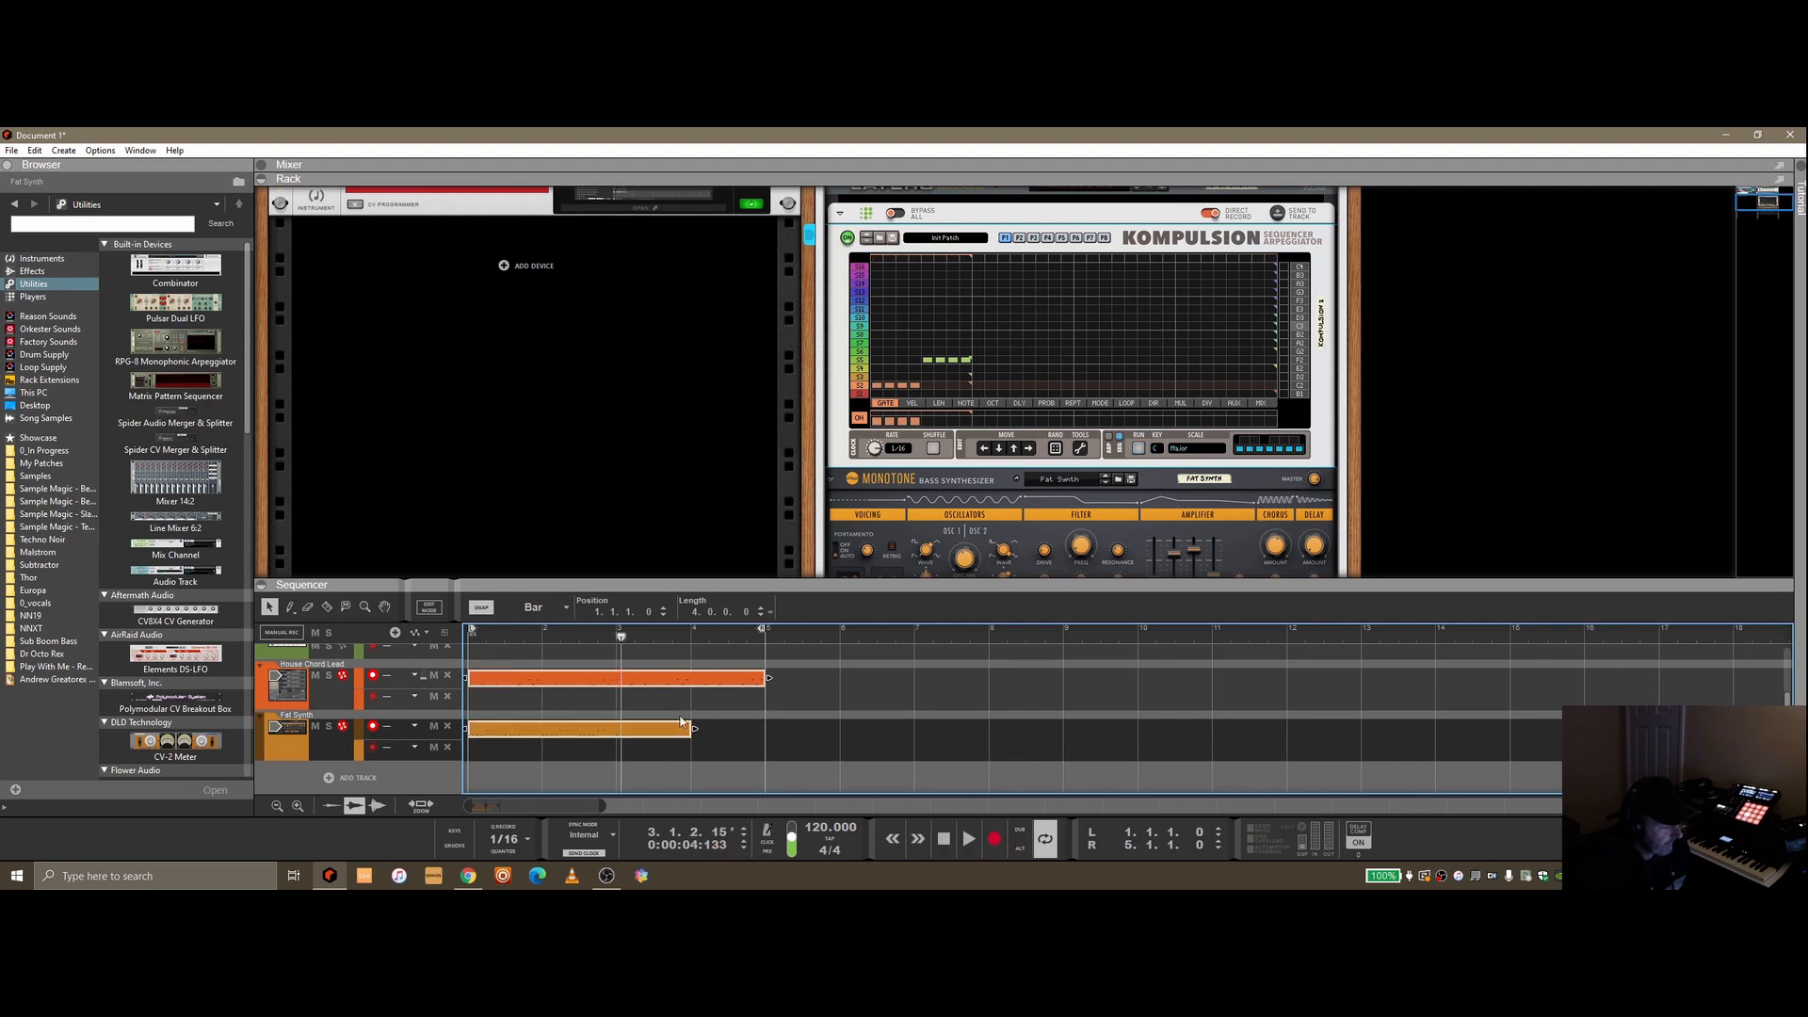
Shorten the Fat Synth clip so it ends at bar 3, and return the song position to the start
left_click_drag(695, 728, 612, 728)
left_click(637, 721)
left_click_drag(694, 678, 719, 677)
left_click(676, 768)
left_click_drag(621, 638, 396, 623)
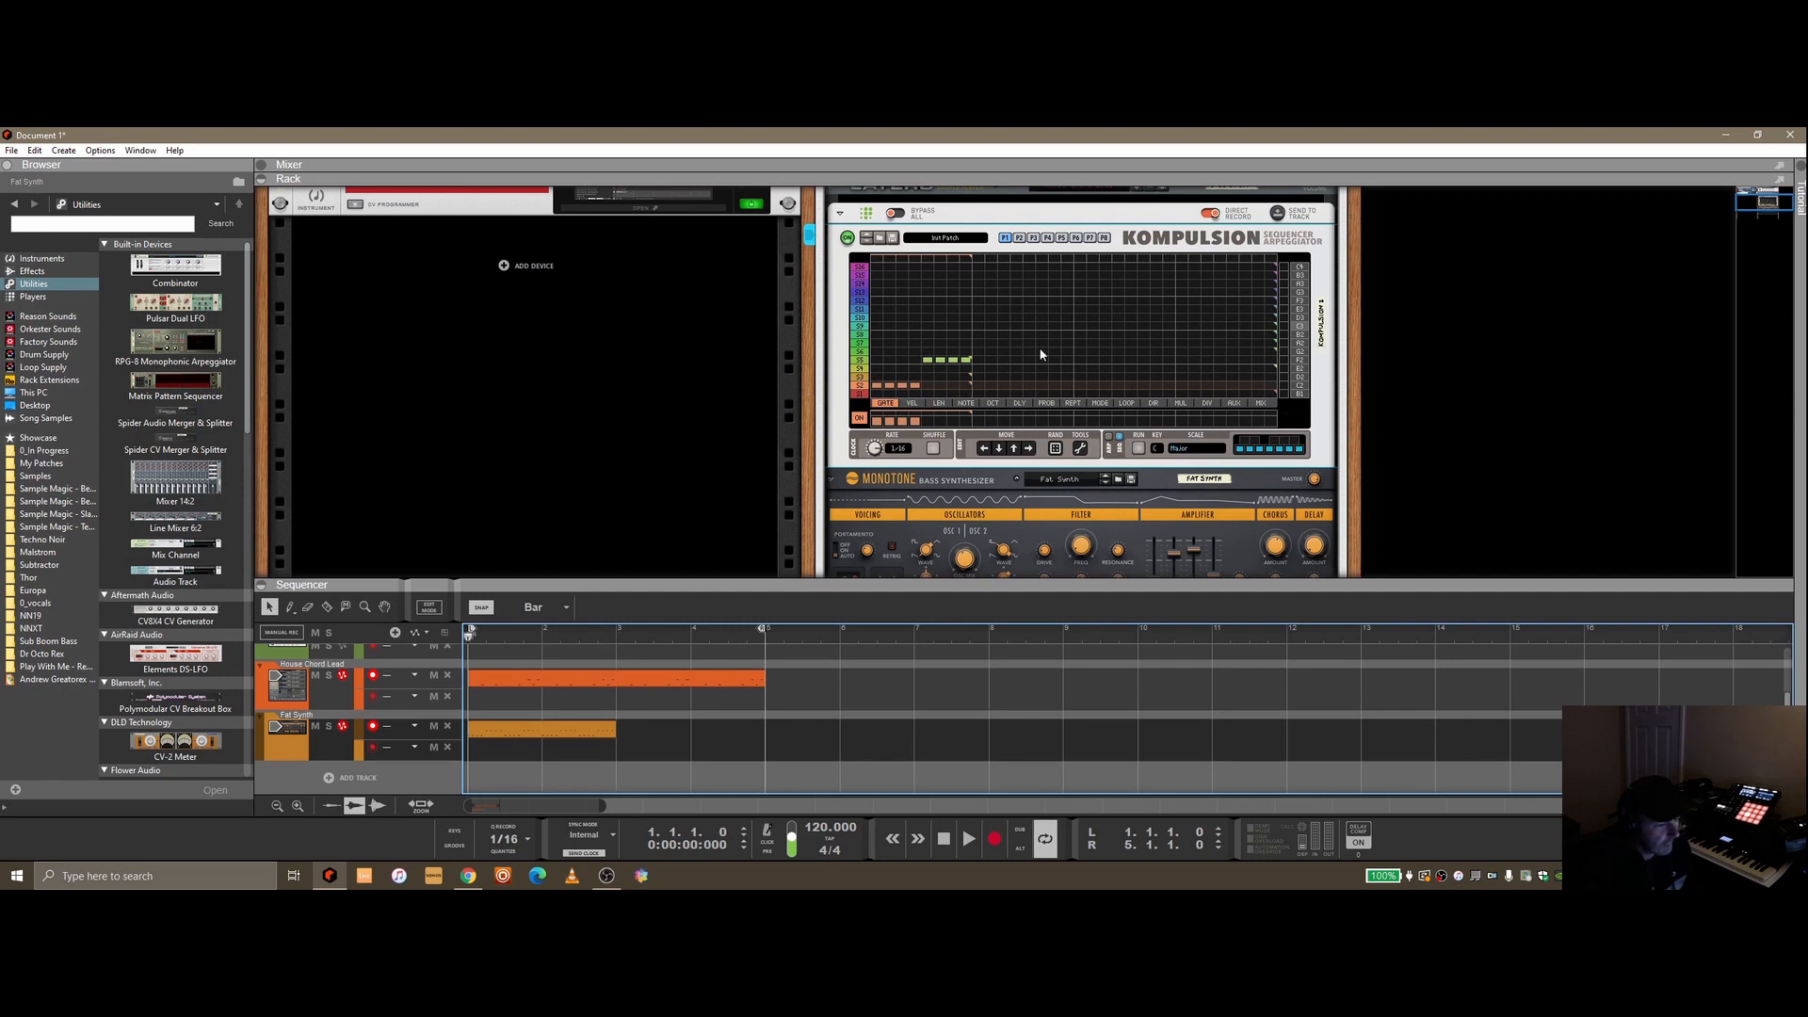
Bypass the second Kompulsion and play back the recorded clips
left_click(896, 213)
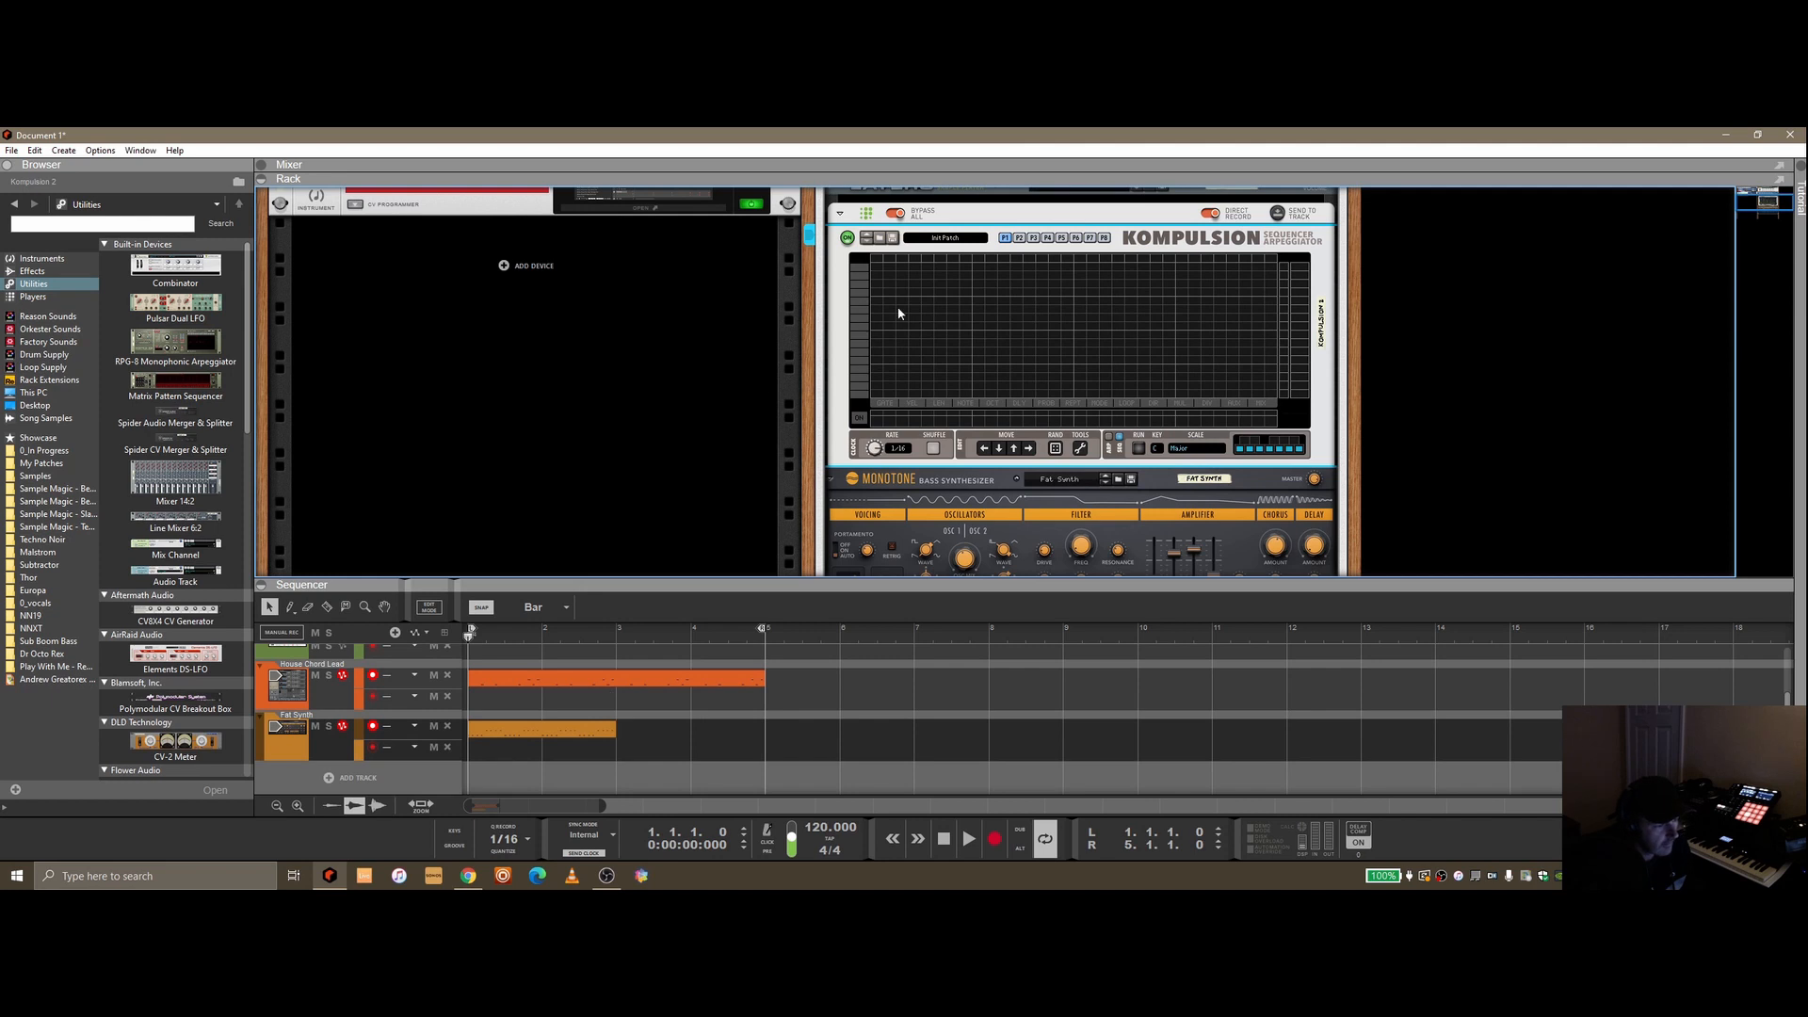
left_click(969, 839)
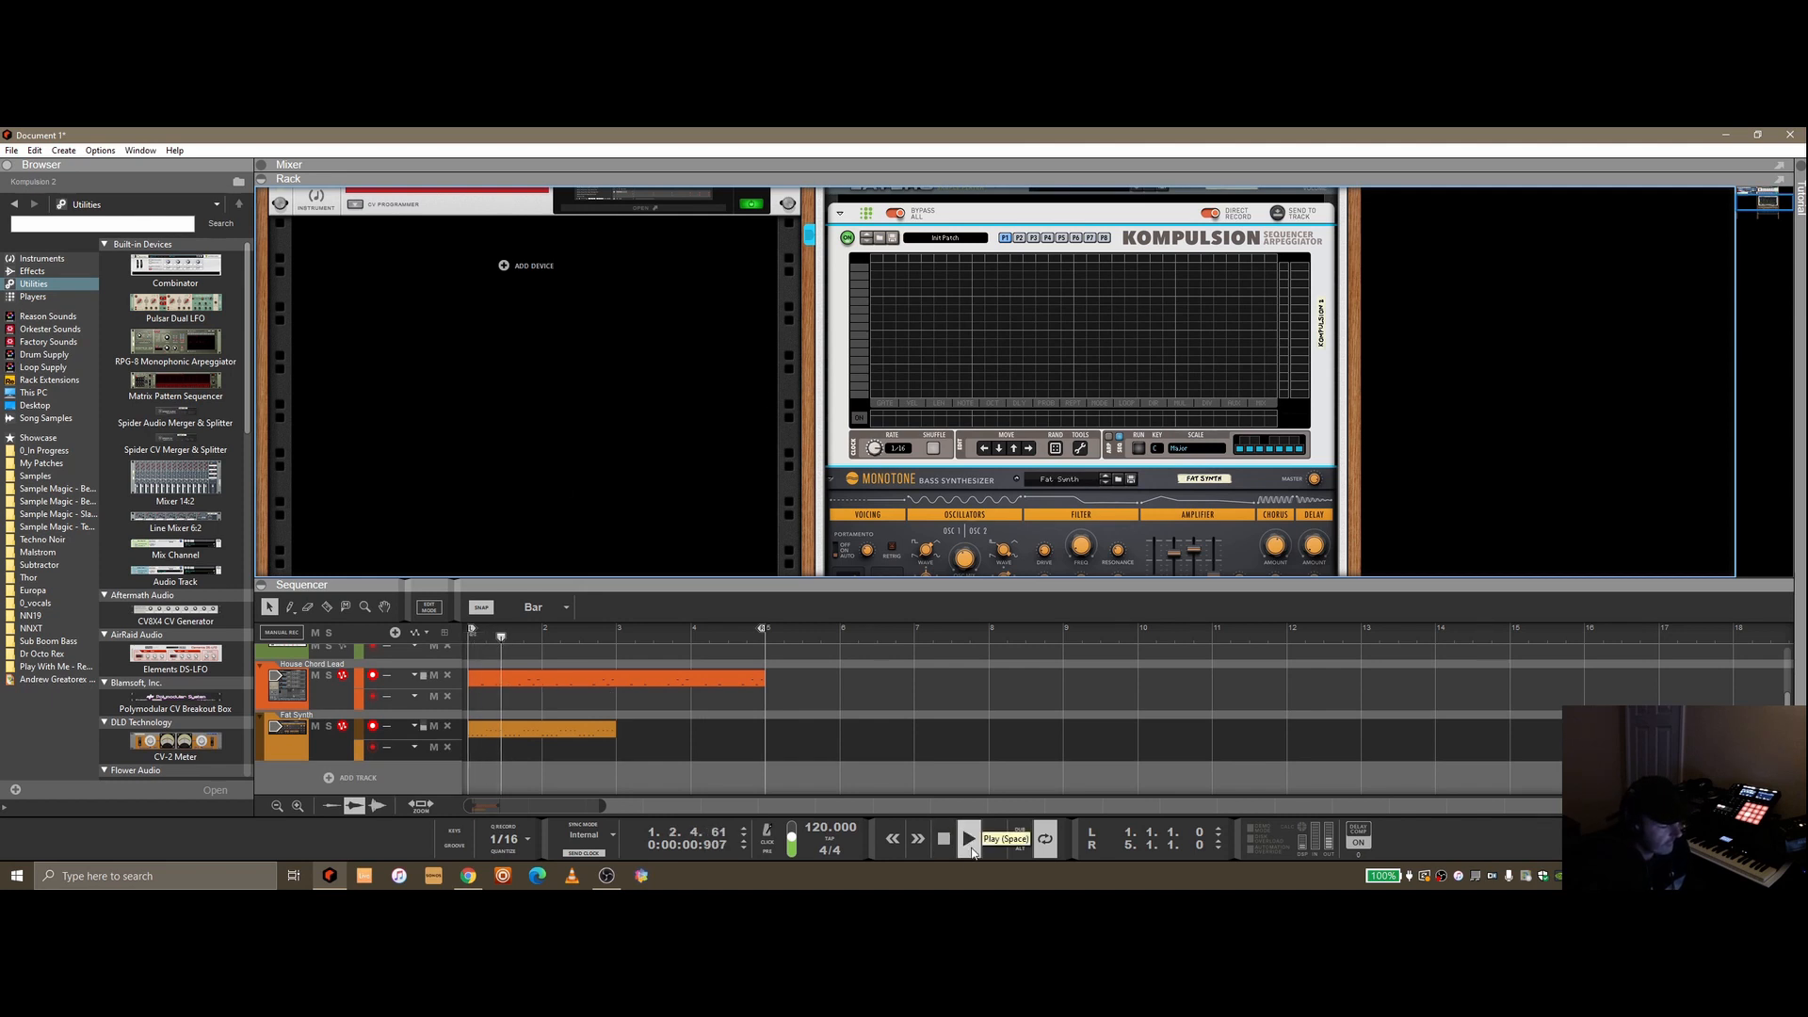
Copy and paste the two-bar Fat Synth clip to fill four bars, then join the pieces into one clip
left_click(606, 732)
key("Delete")
key("ctrl+z")
key("ctrl+v")
left_click(716, 752)
left_click_drag(556, 636, 476, 636)
left_click_drag(669, 761, 591, 726)
right_click(592, 726)
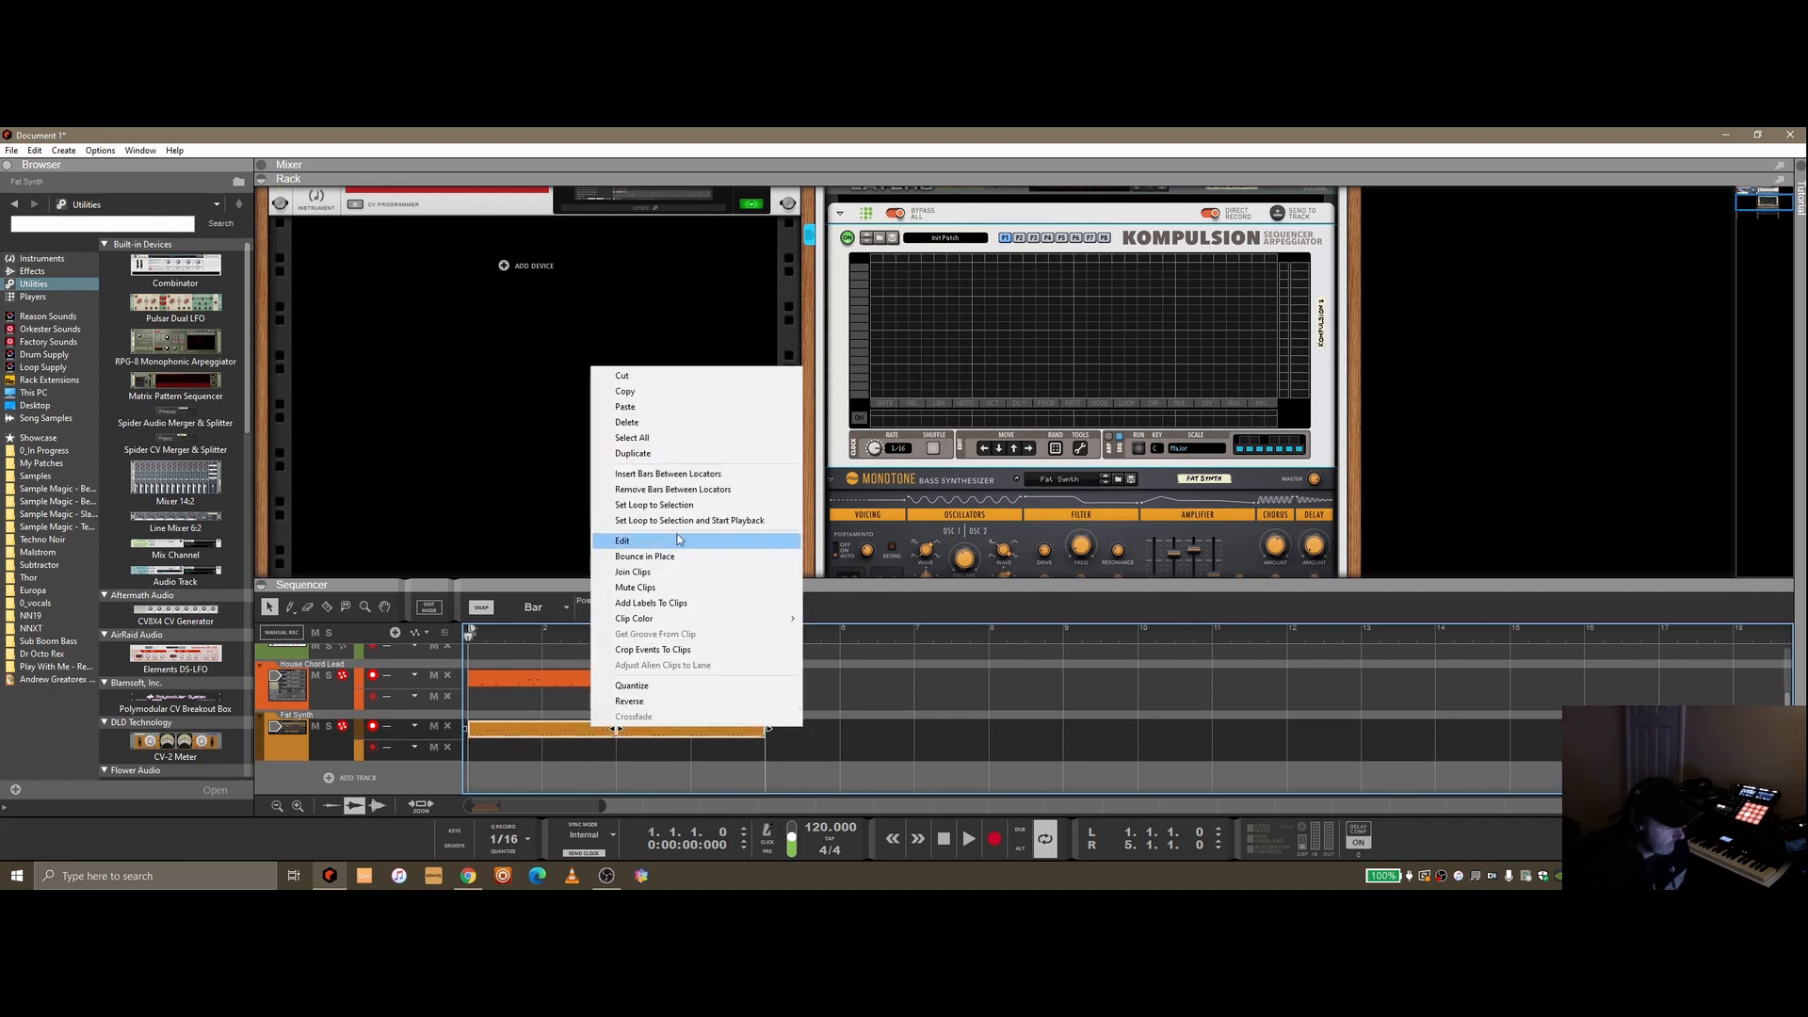
left_click(682, 573)
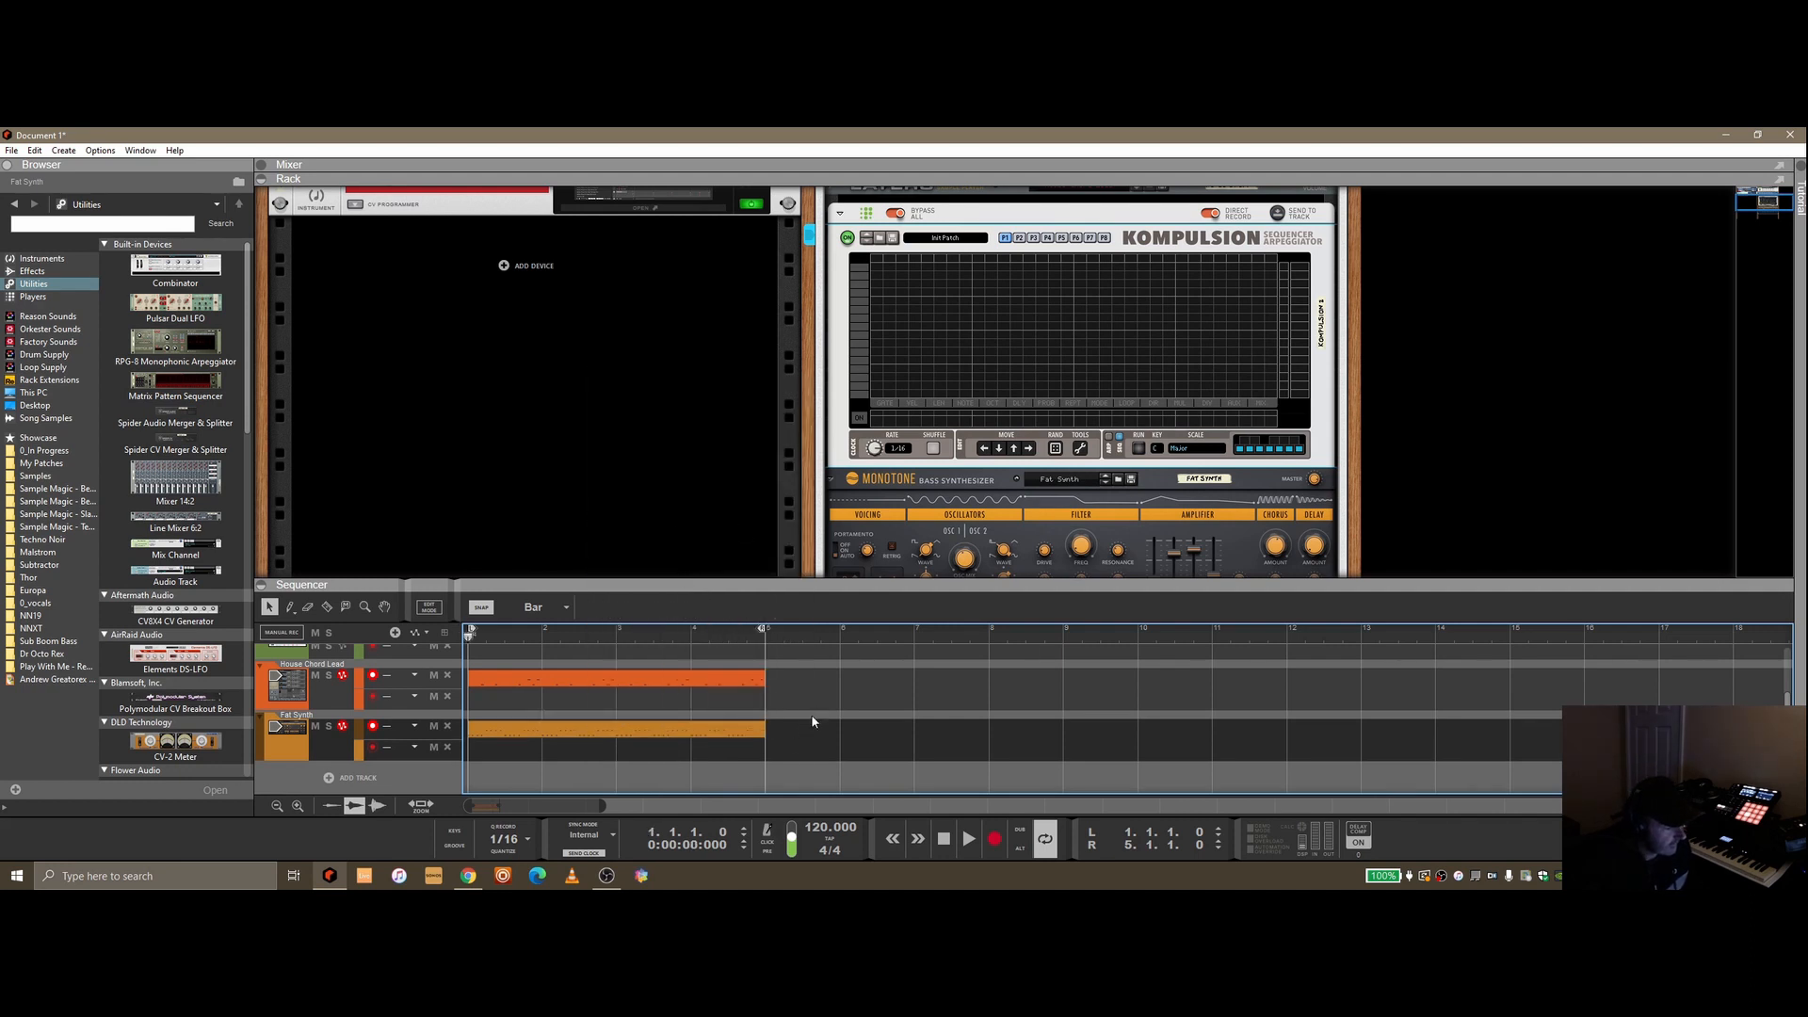
Try adding a Matrix Pattern Sequencer below the Monotone inside the Combinator, then delete it
scroll(1055, 407, "up", 3)
scroll(1056, 415, "down", 3)
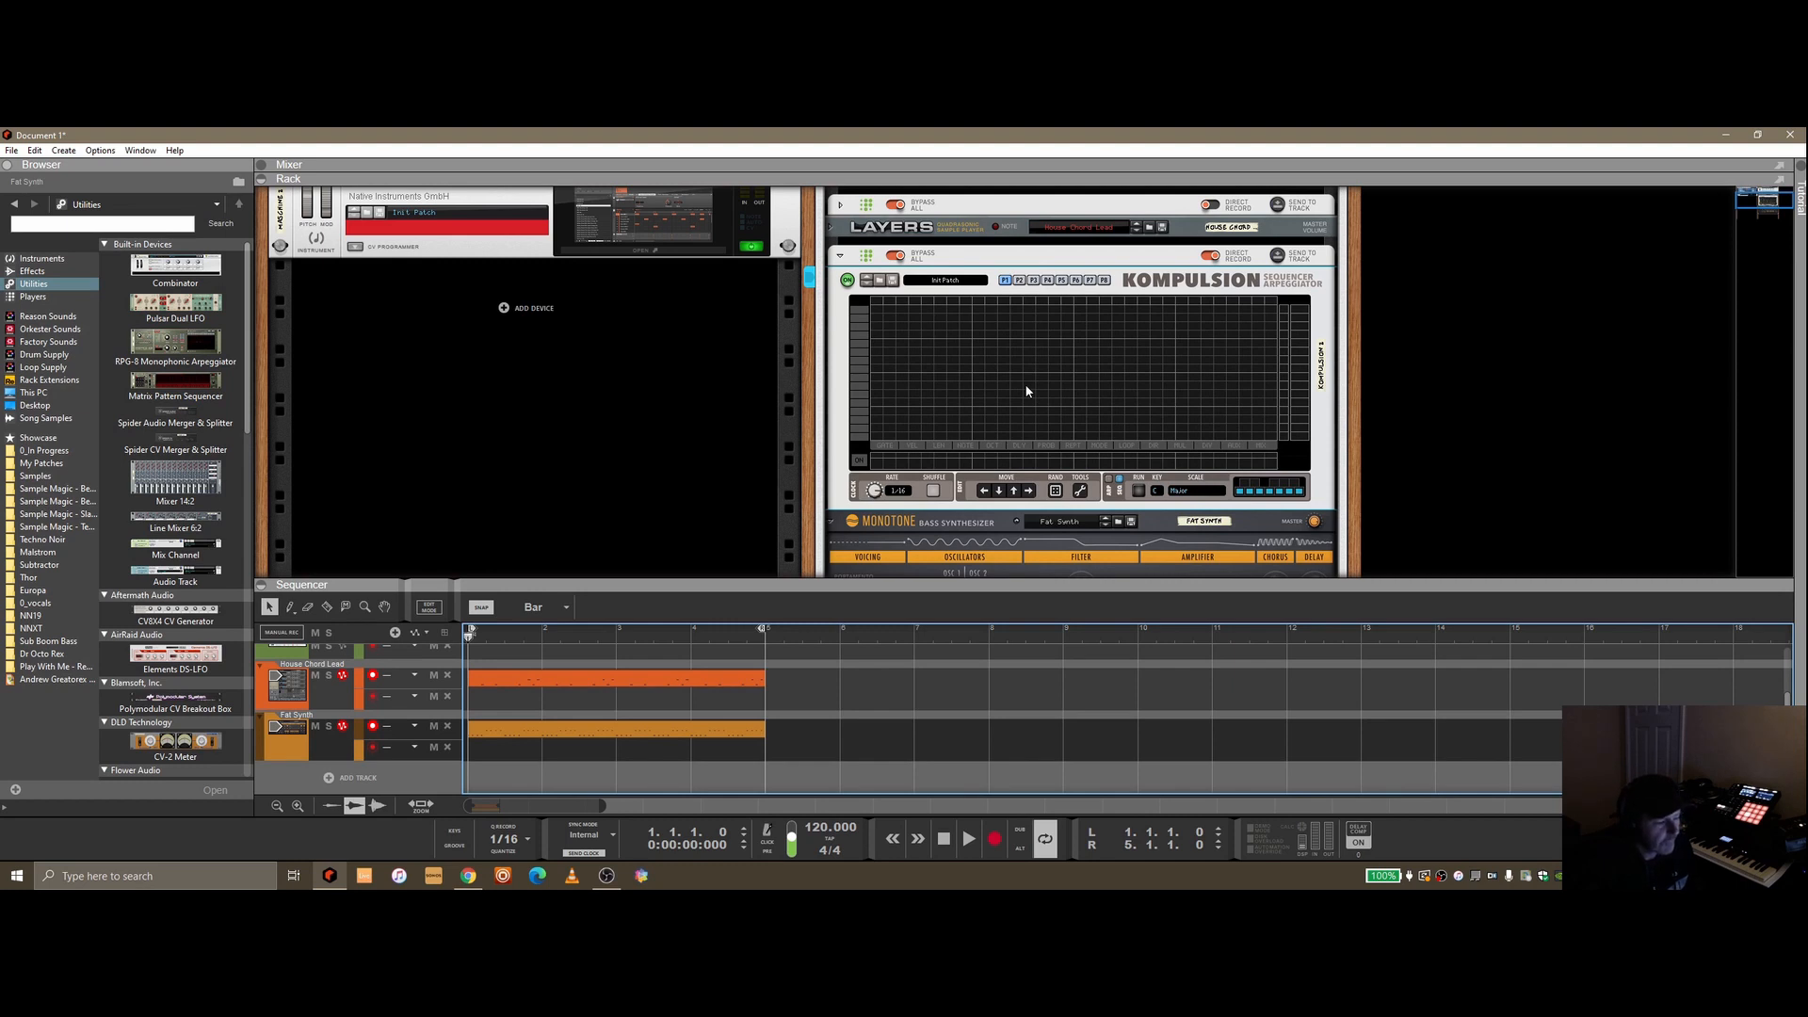
scroll(1000, 387, "up", 1)
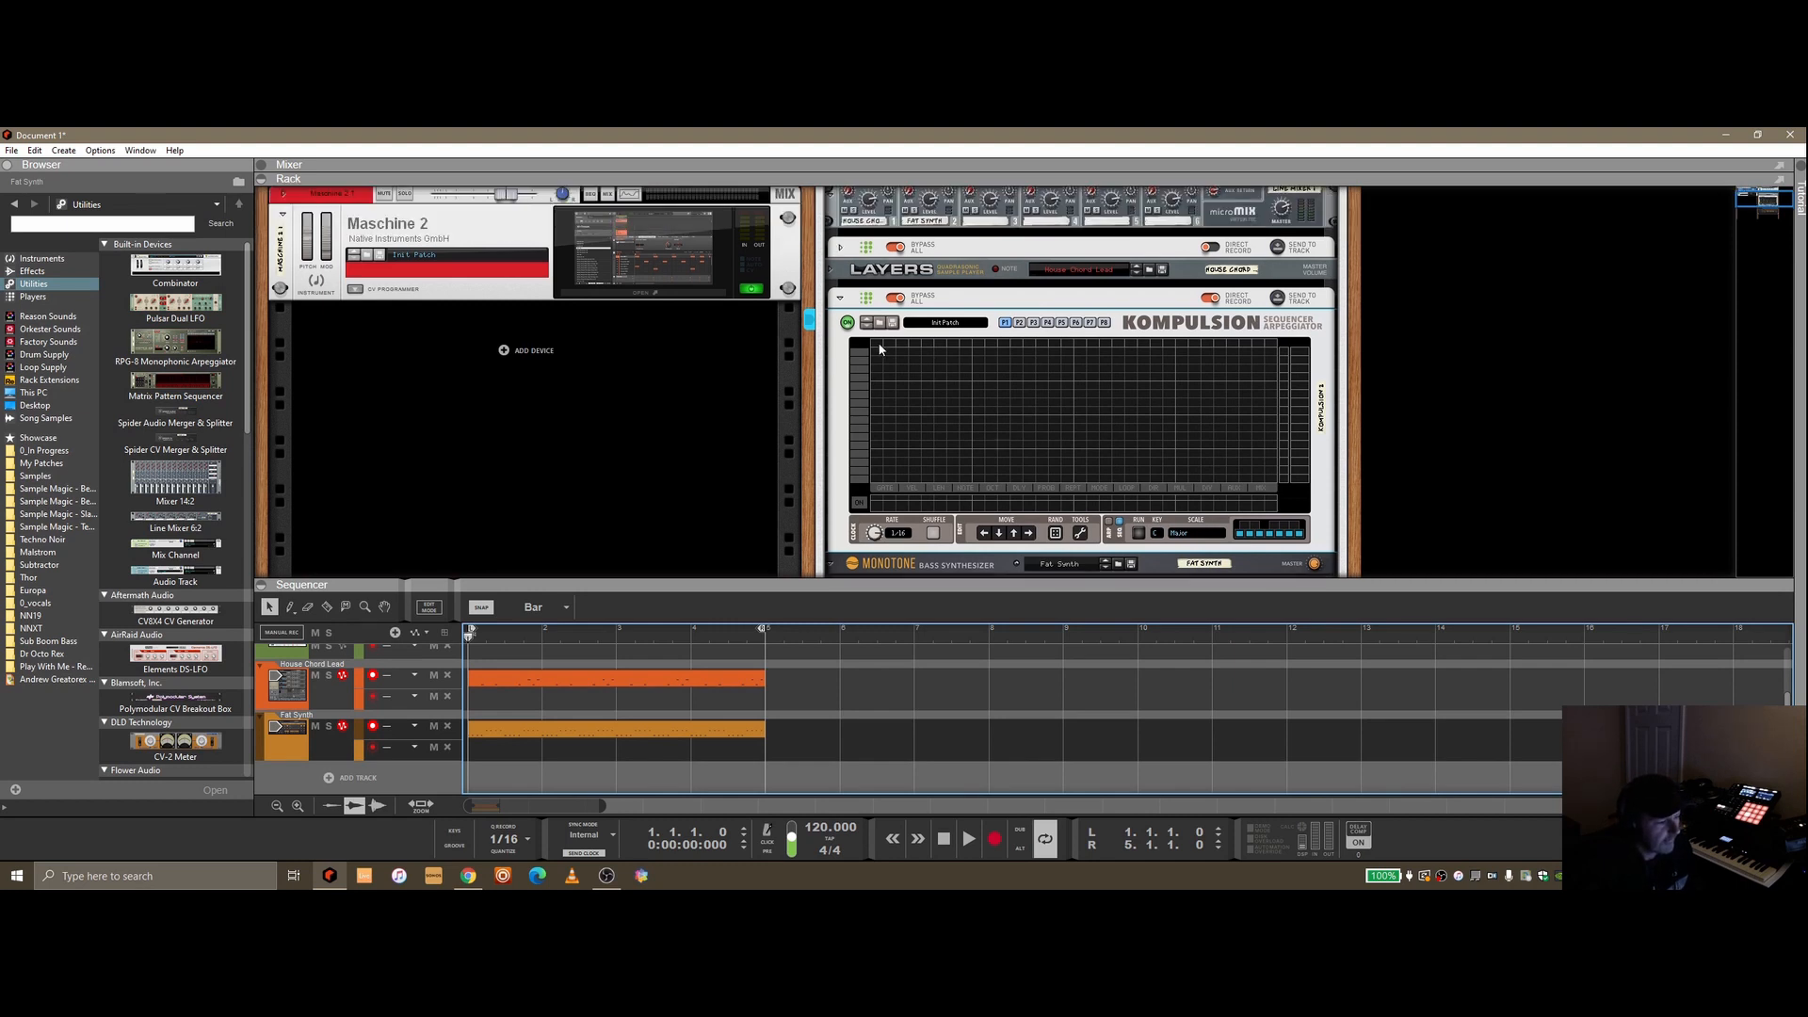
left_click(842, 298)
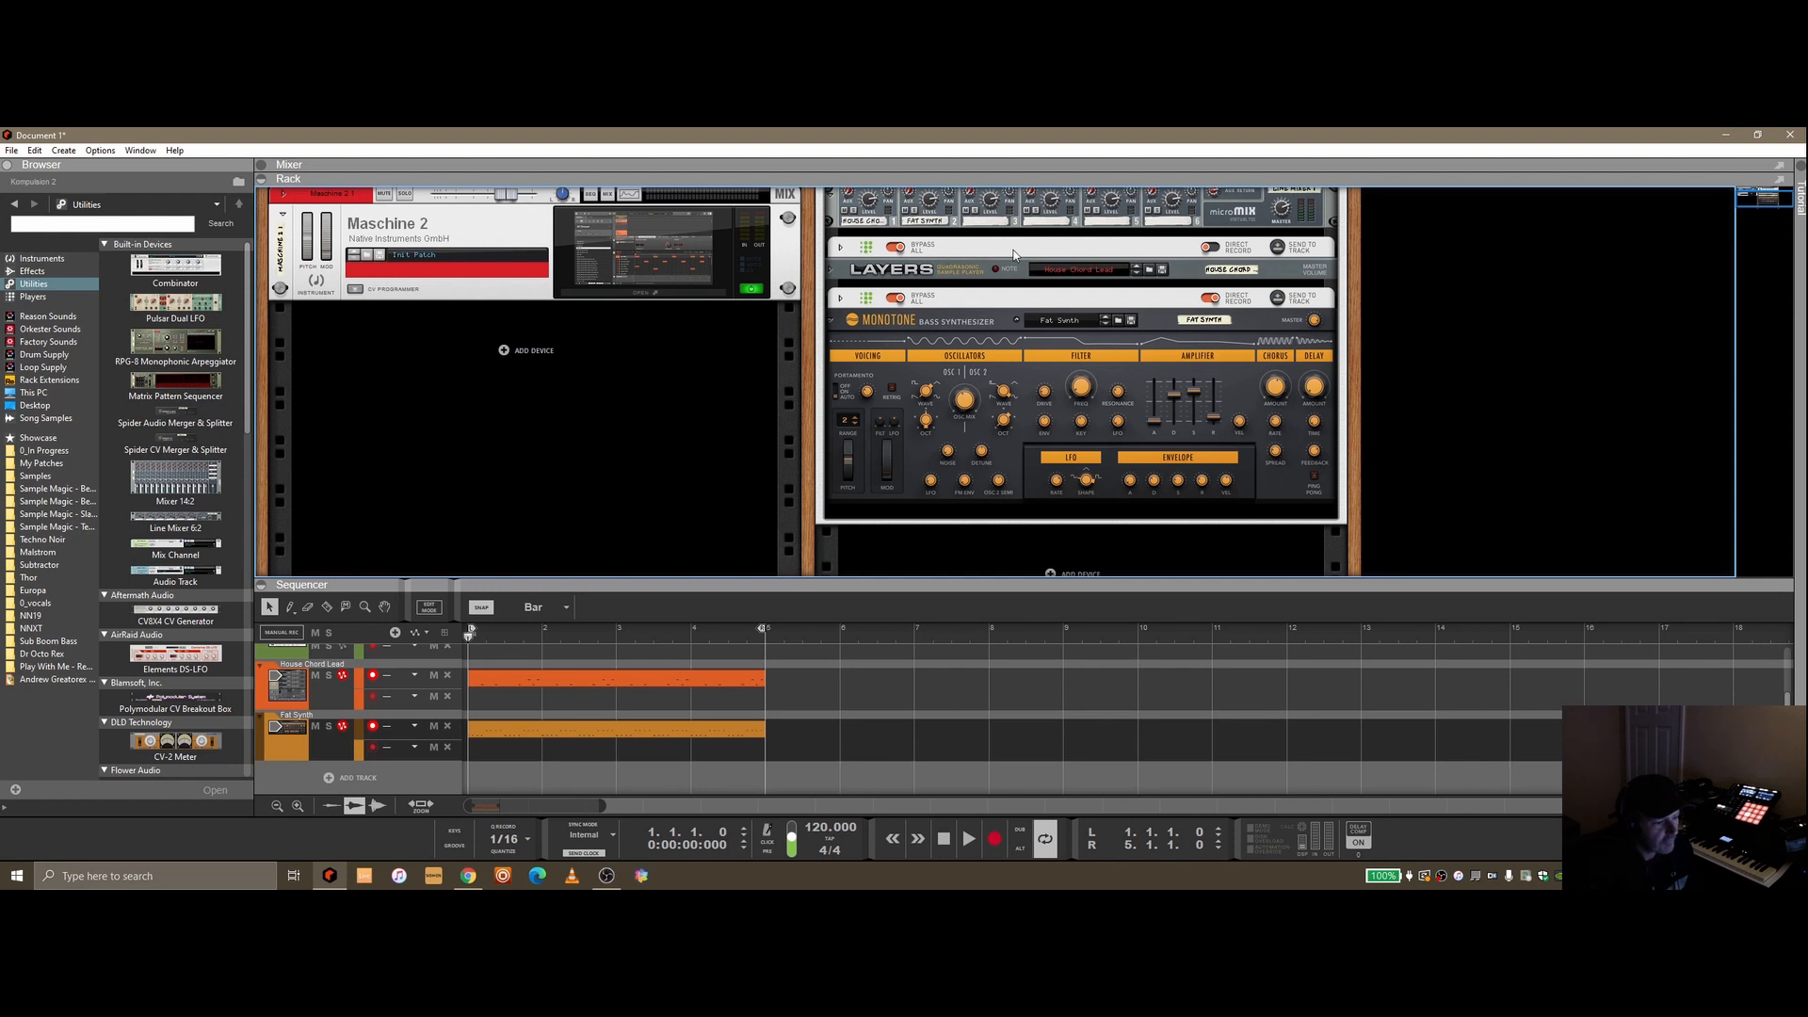
left_click_drag(184, 381, 1077, 490)
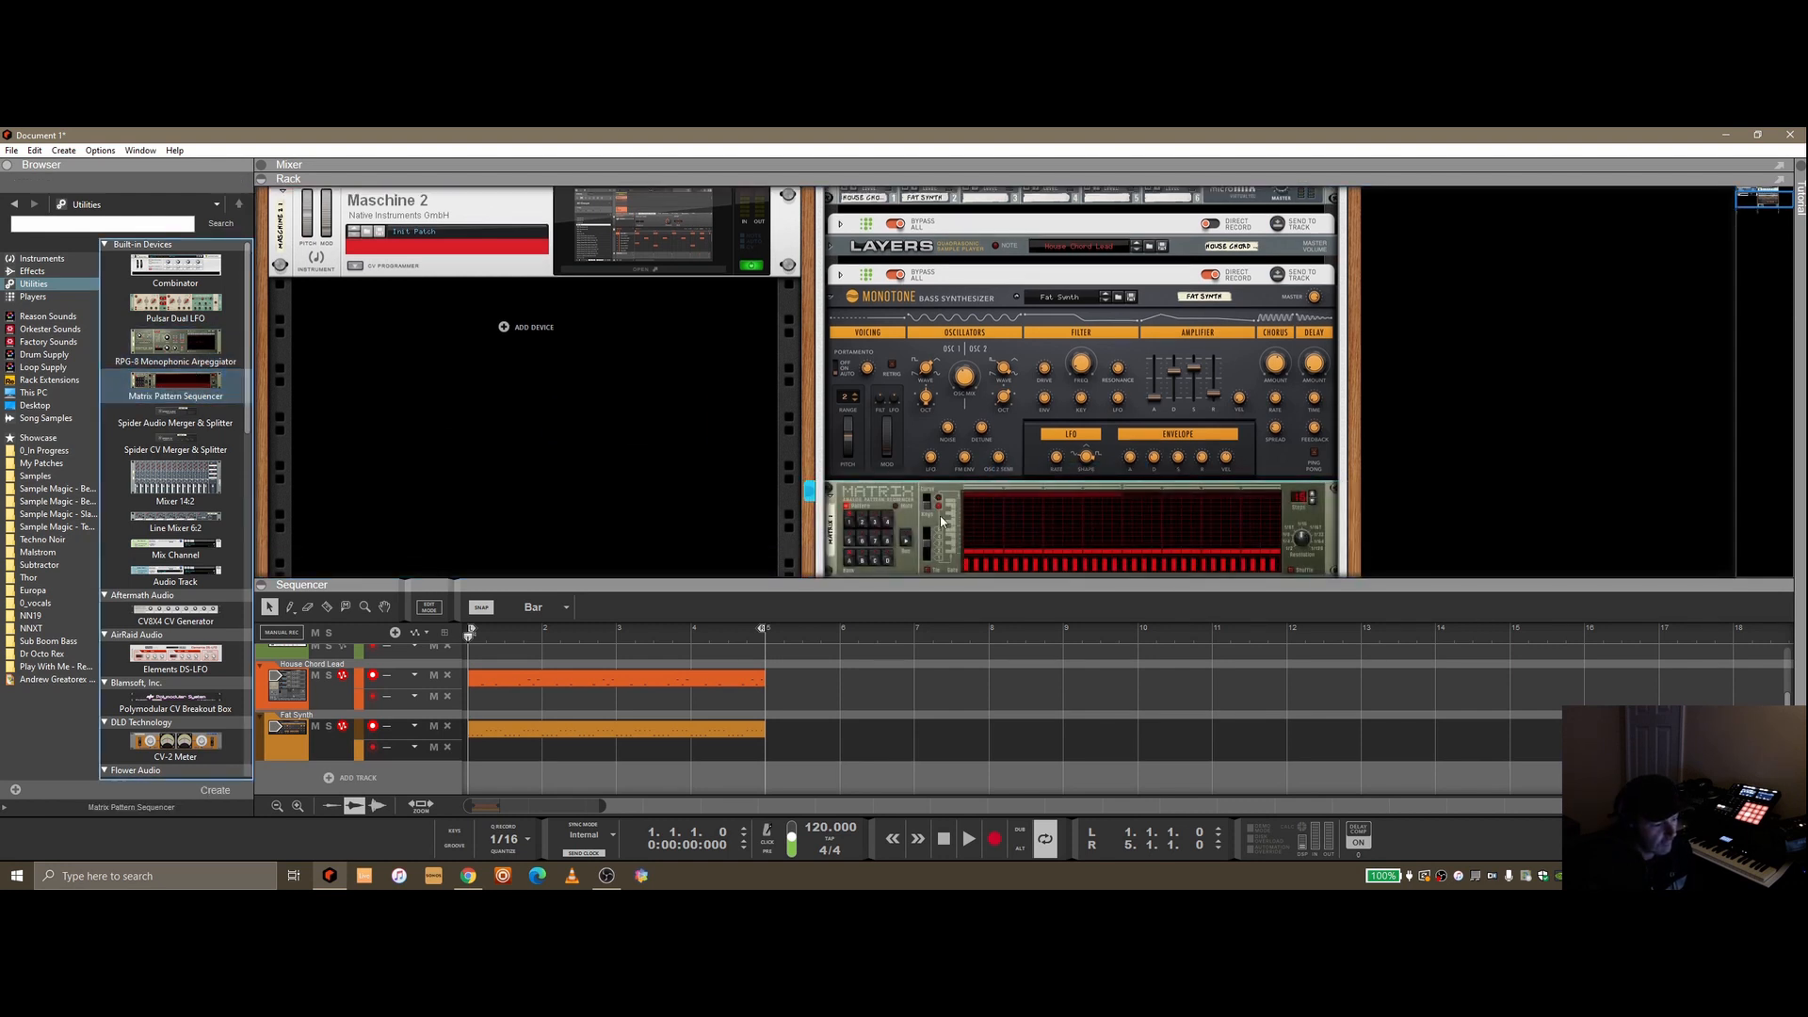
left_click(980, 559)
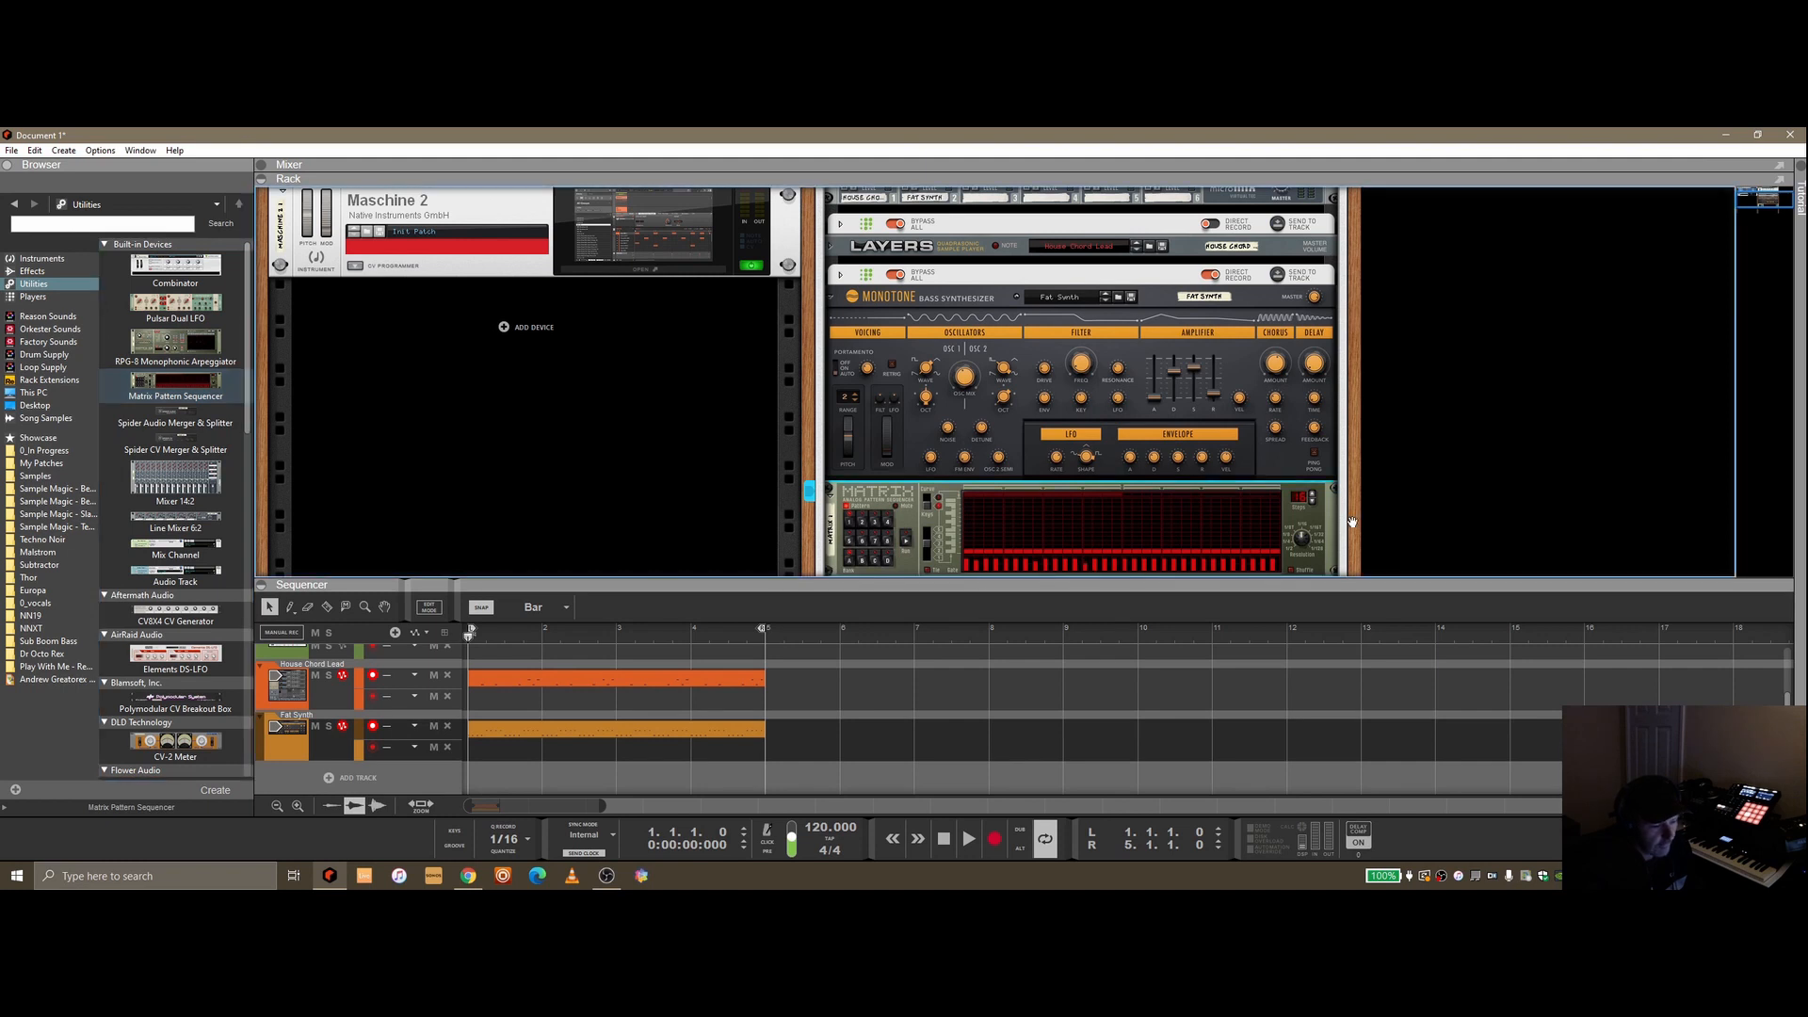
right_click(894, 501)
left_click(929, 341)
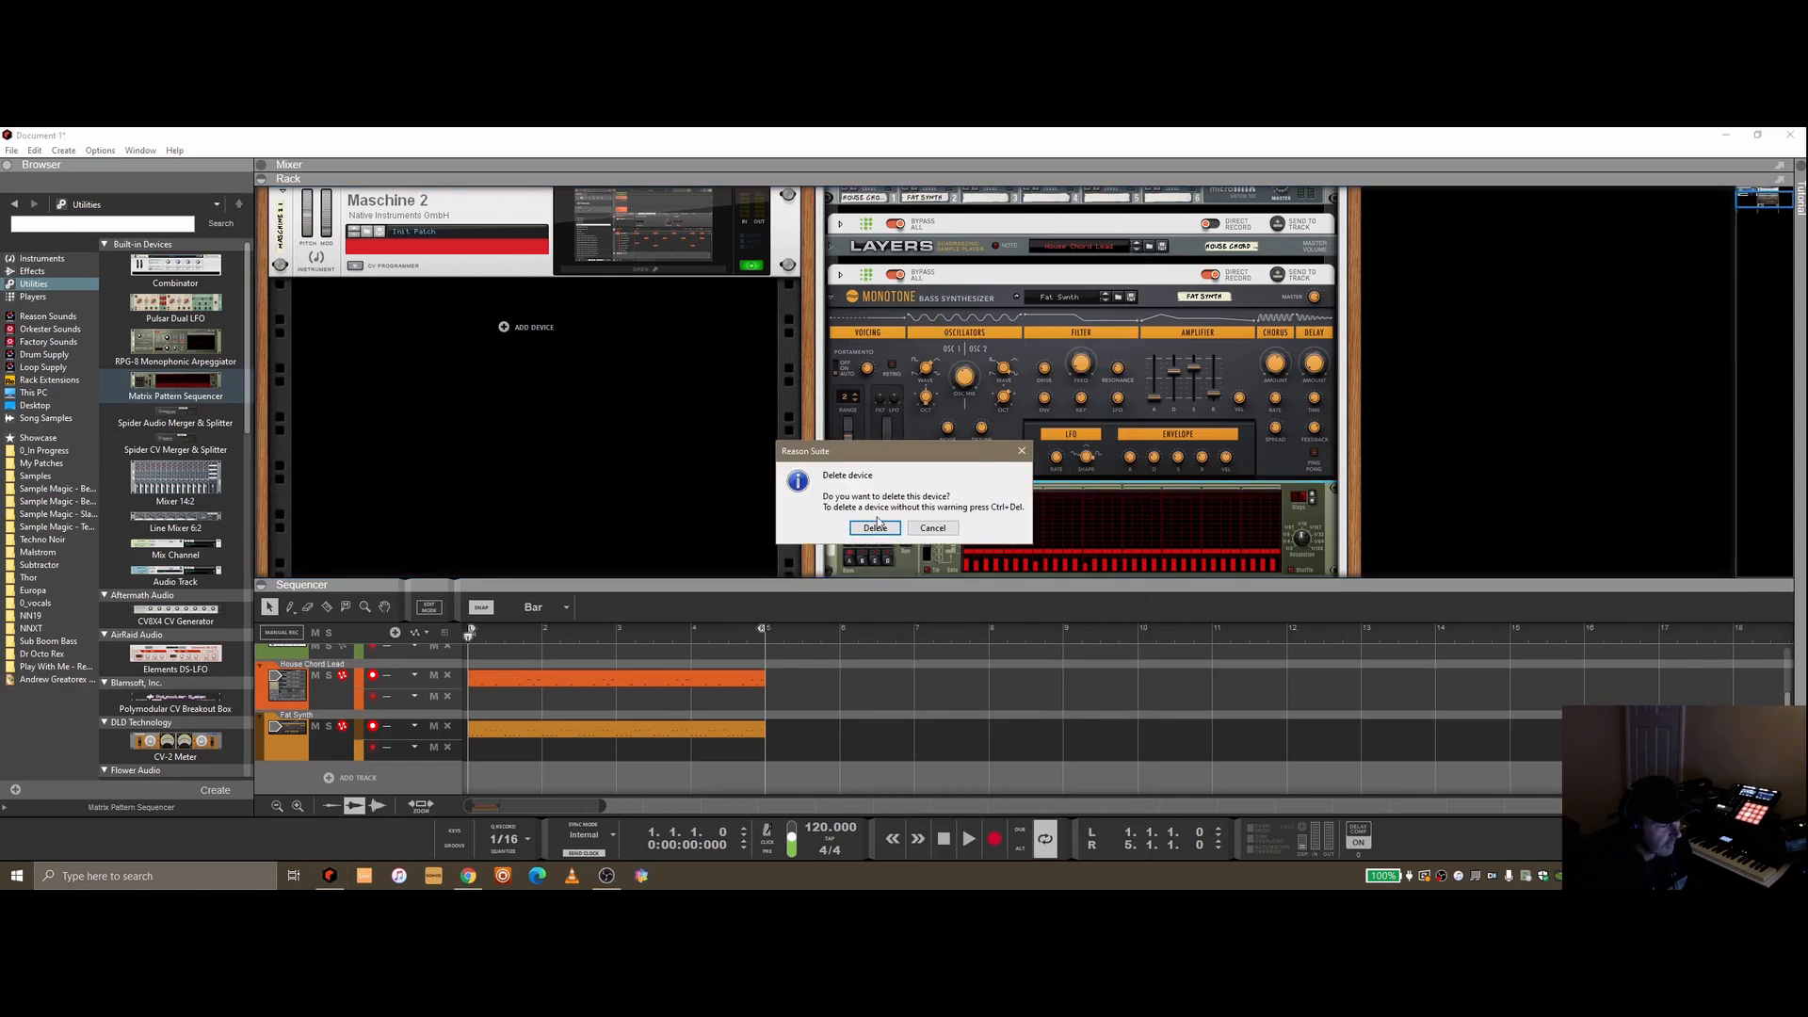
left_click(875, 528)
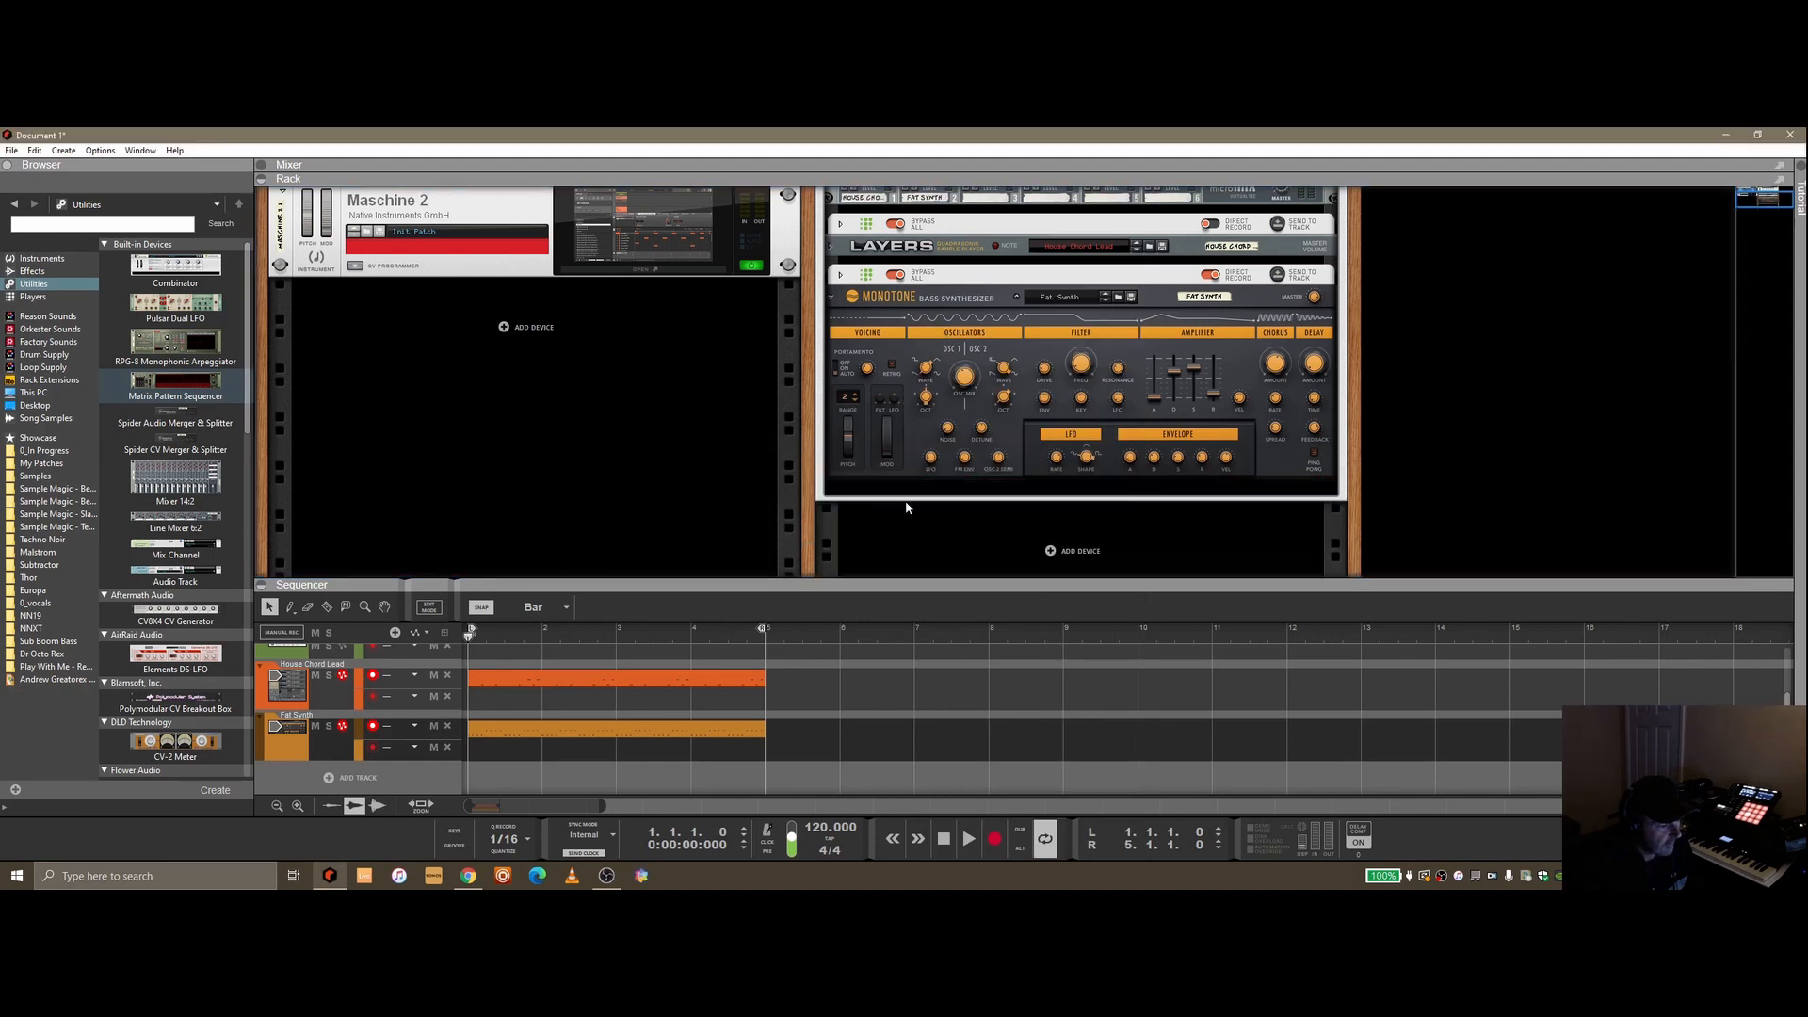
left_click(841, 277)
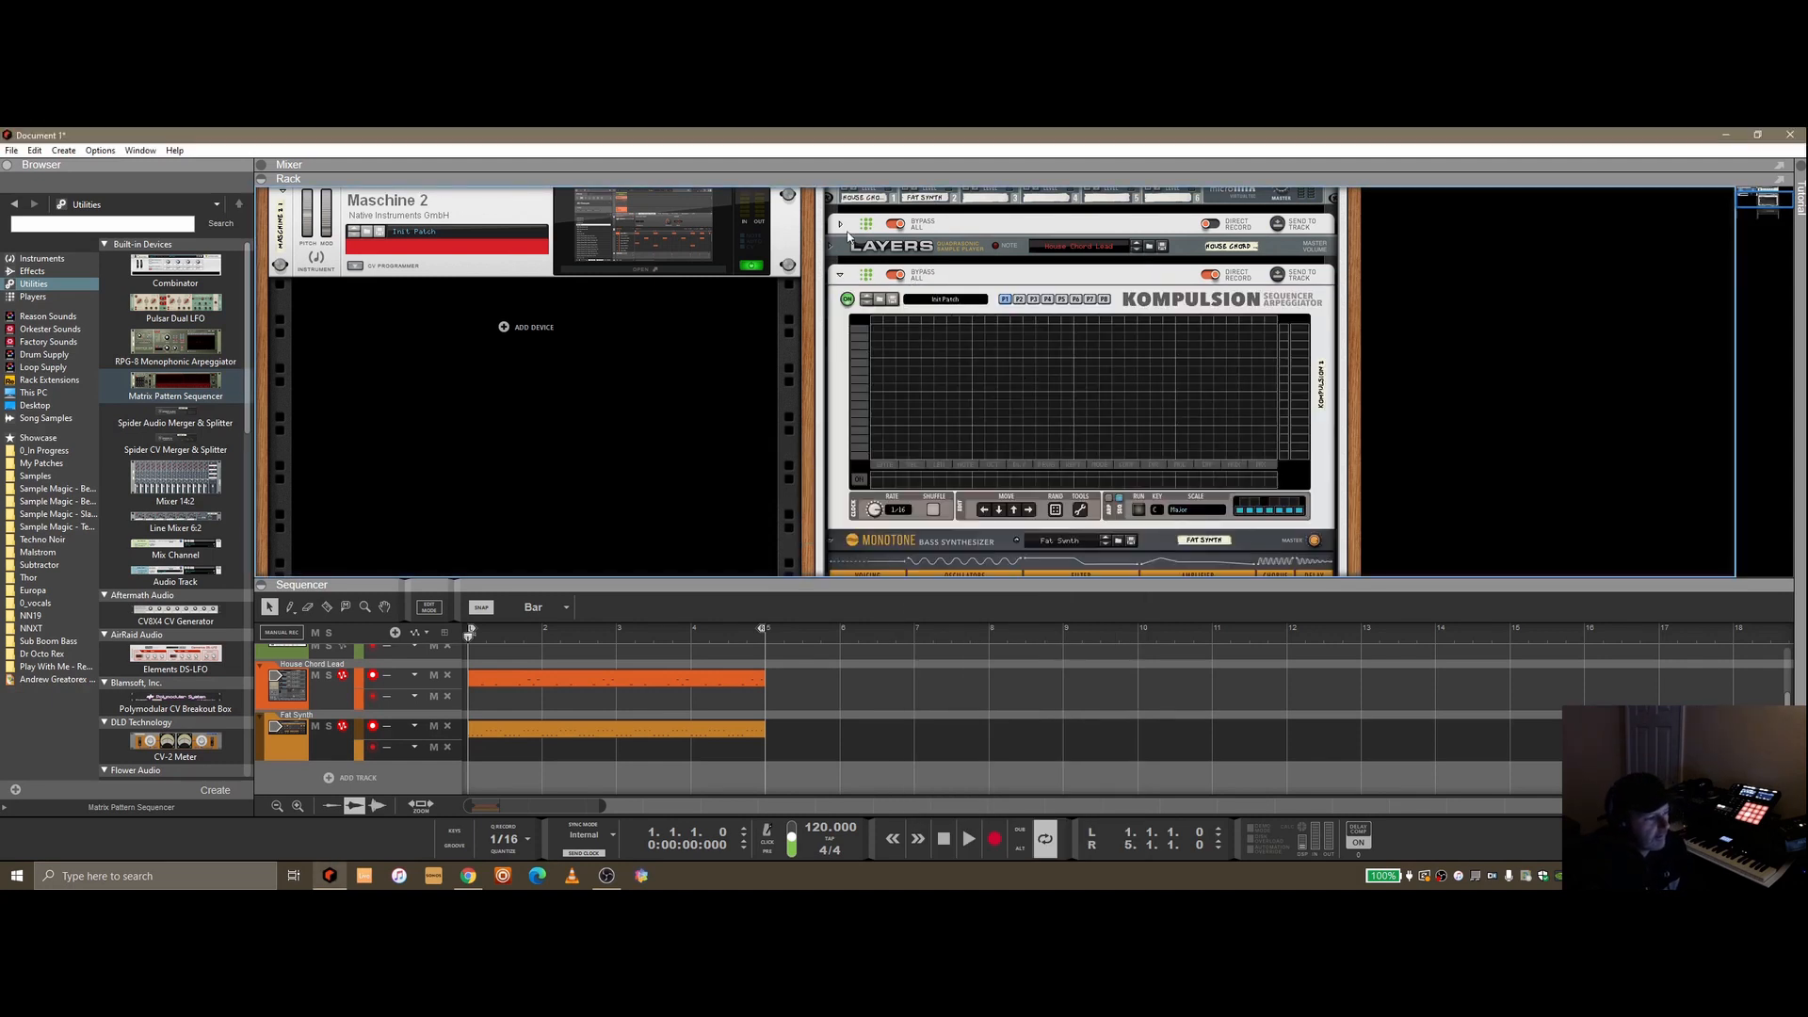
Switch the second Kompulsion back on by turning off its bypass
scroll(998, 369, "up", 3)
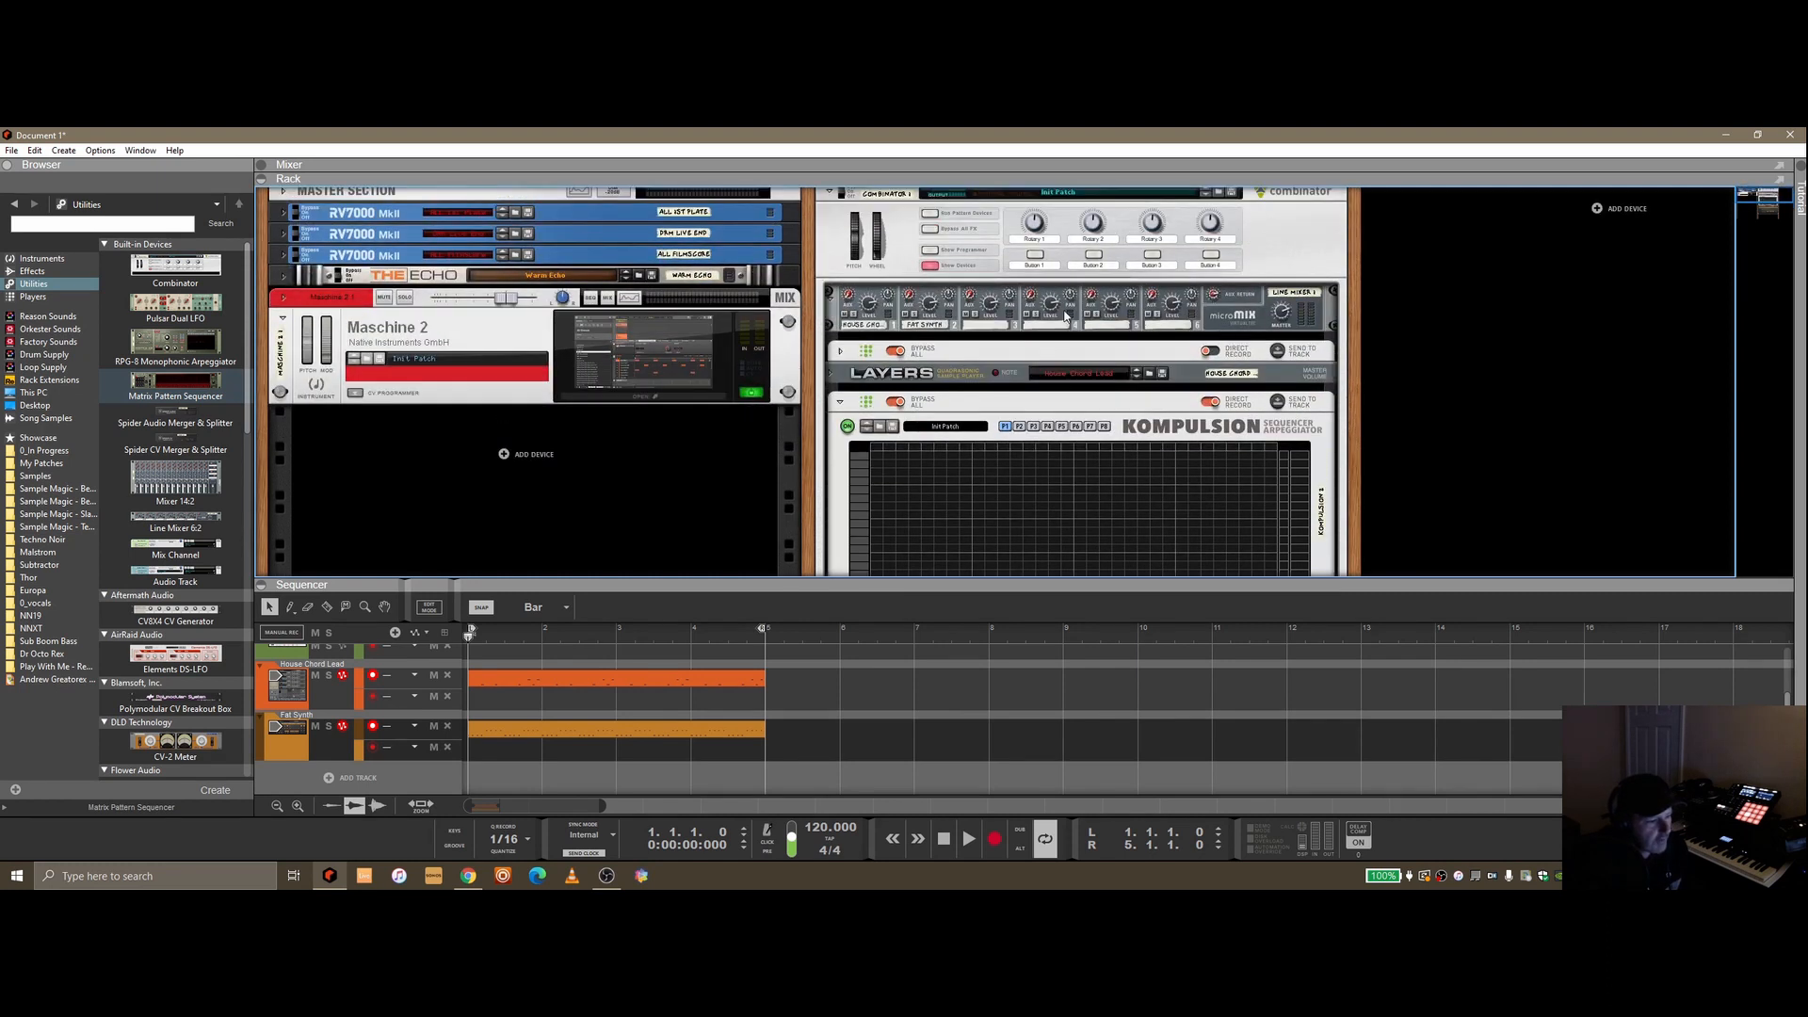
scroll(1067, 316, "down", 2)
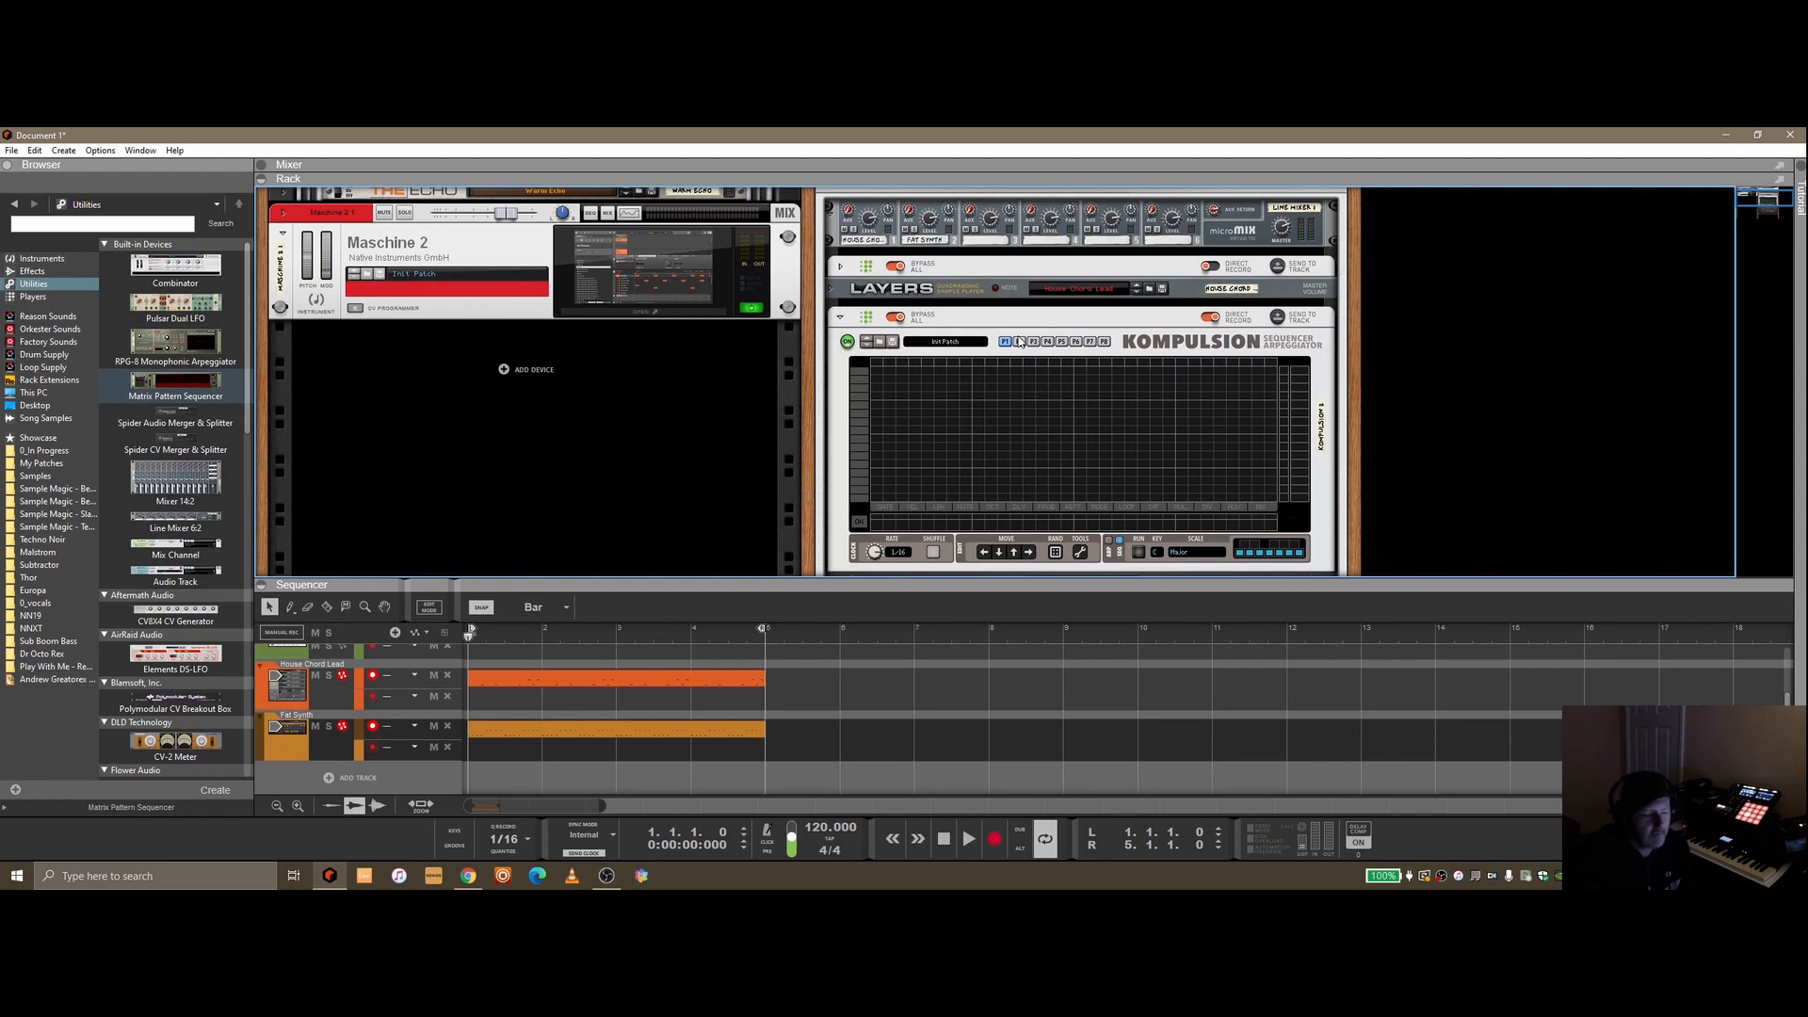
left_click(841, 321)
left_click(840, 318)
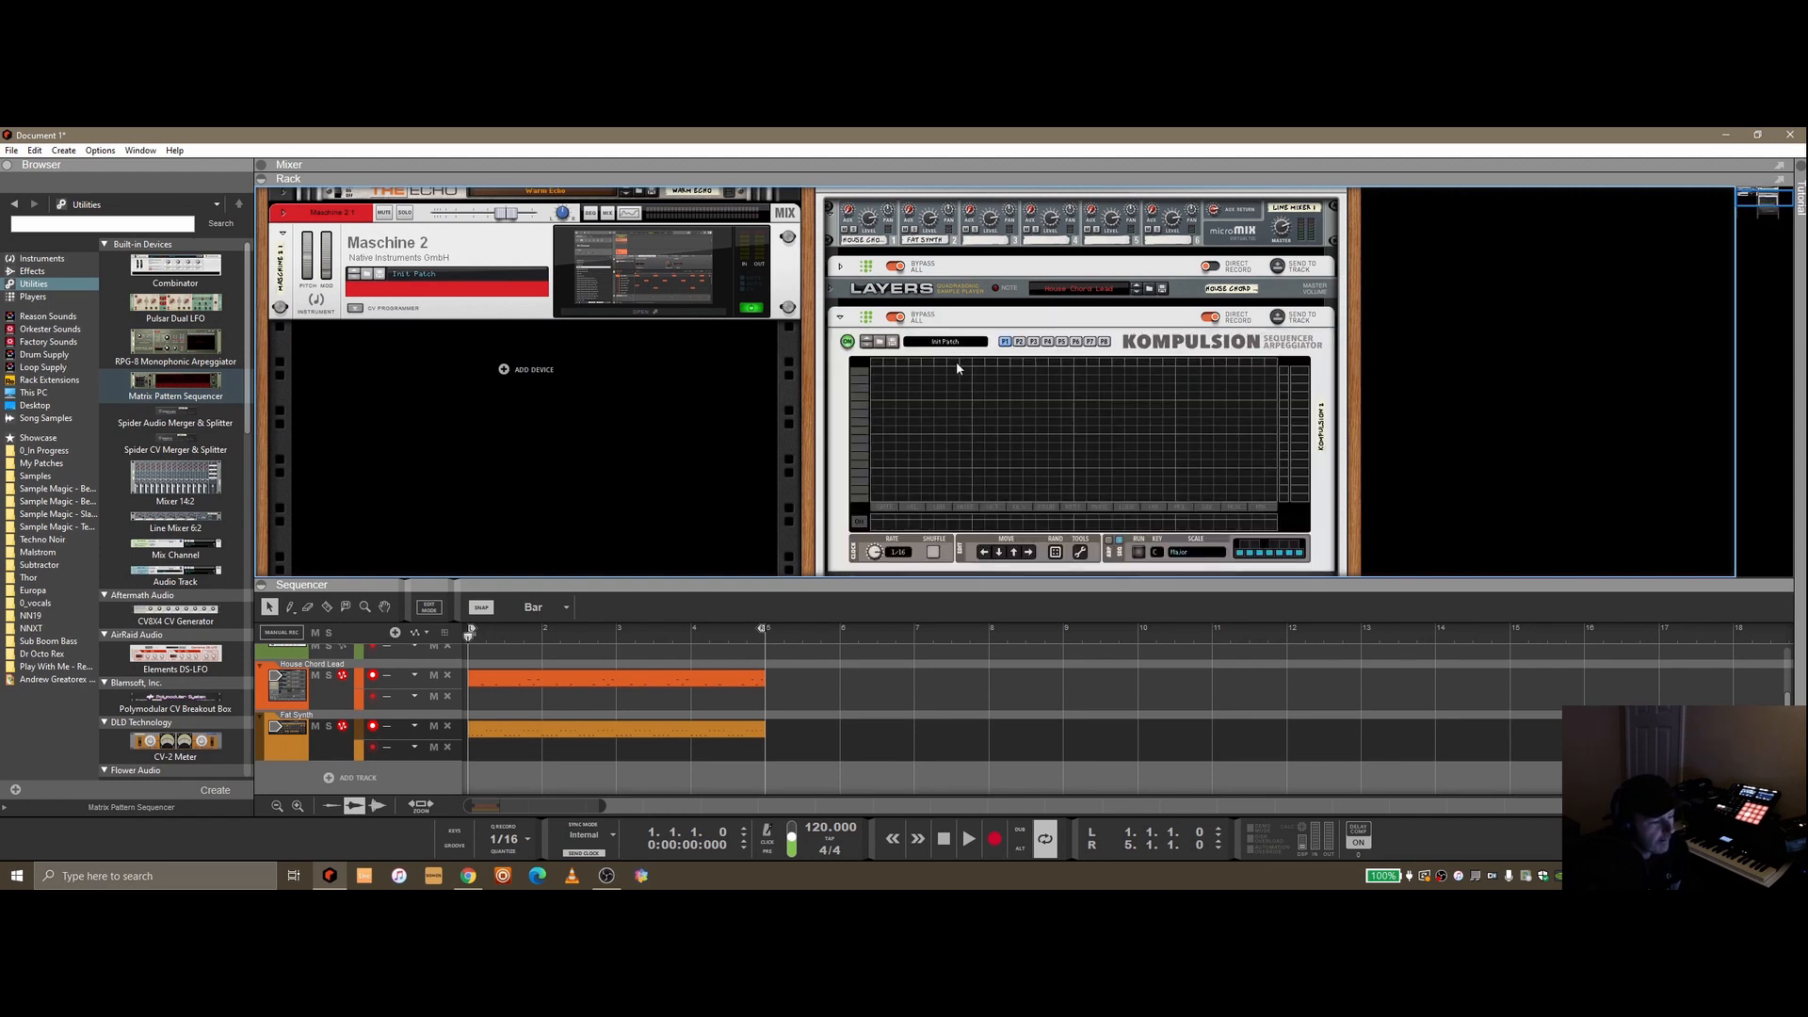
left_click(896, 319)
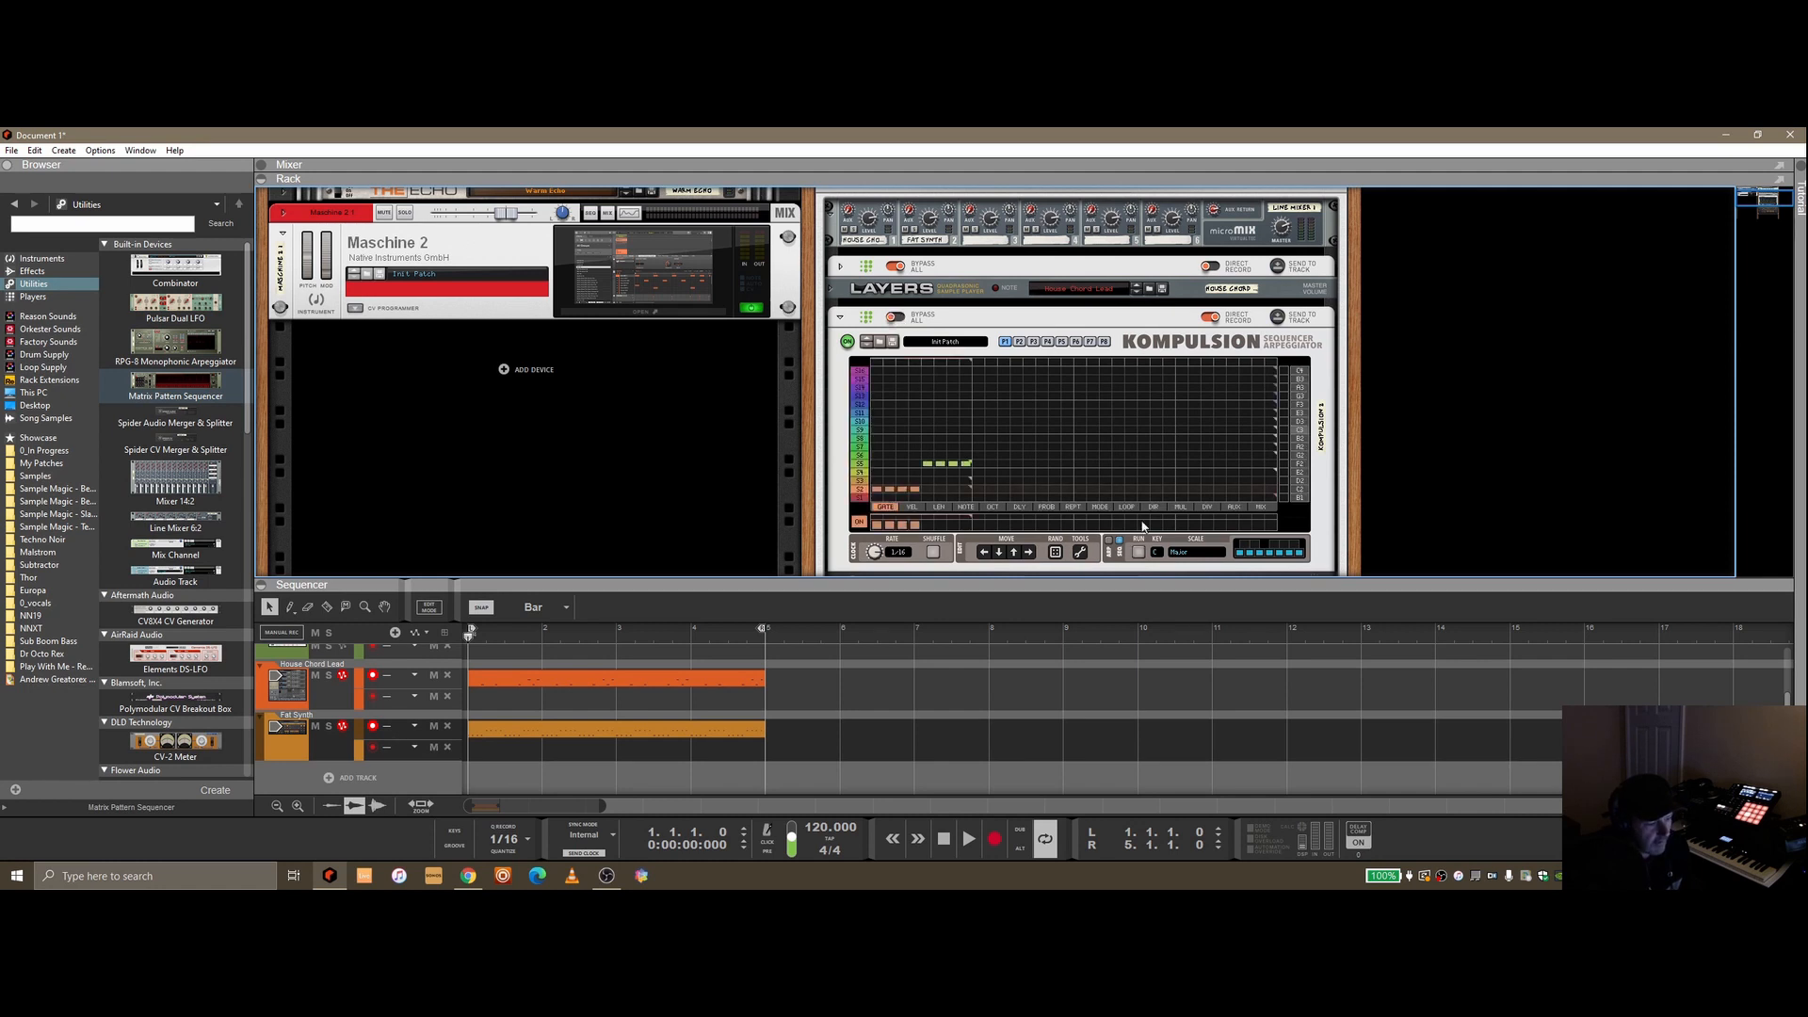